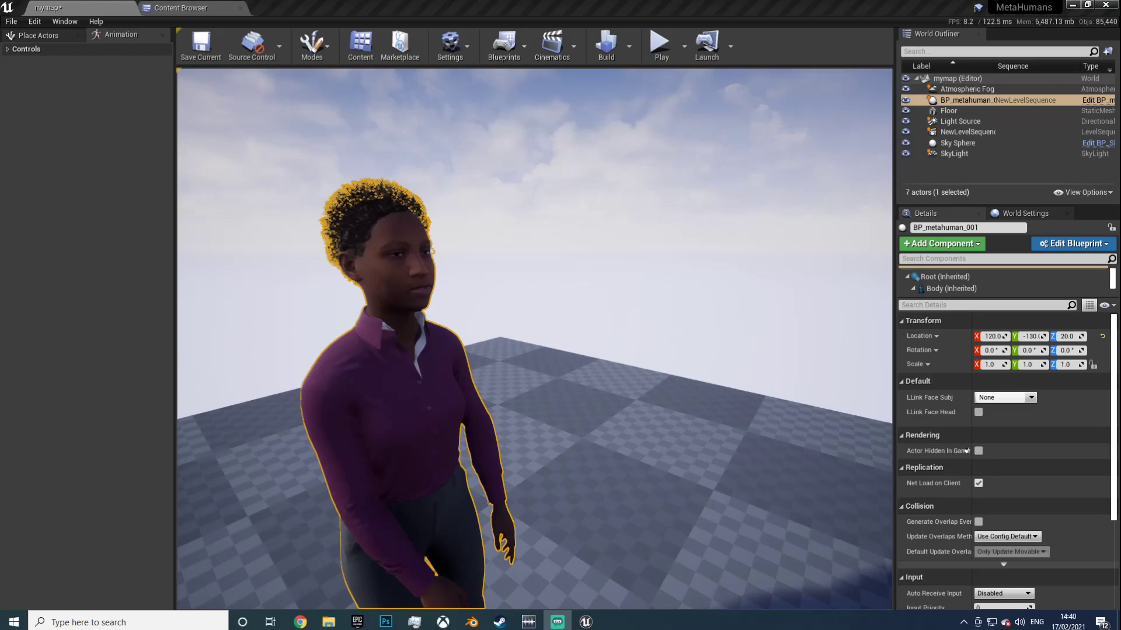
Step: Start Play In Editor so the MetaHuman's Convo_01_Low_Key_Loop body animation runs
click(661, 43)
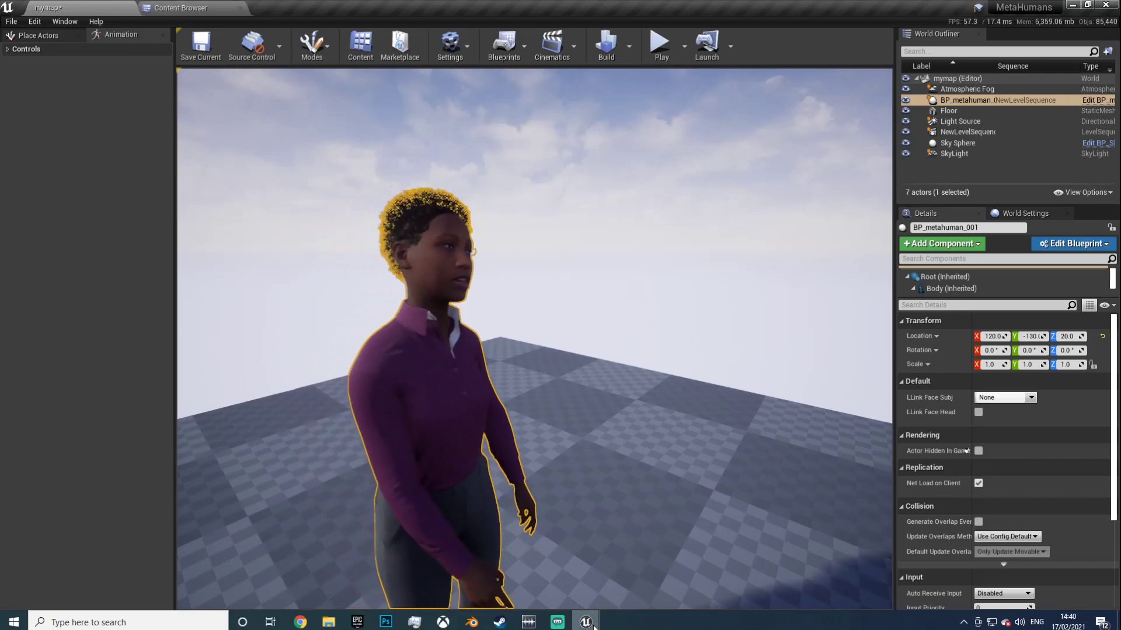
Step: Delete the Live Link track in Sequencer, keeping only the BP_metahuman_001 body animation track
mouse_move(585, 621)
click(648, 568)
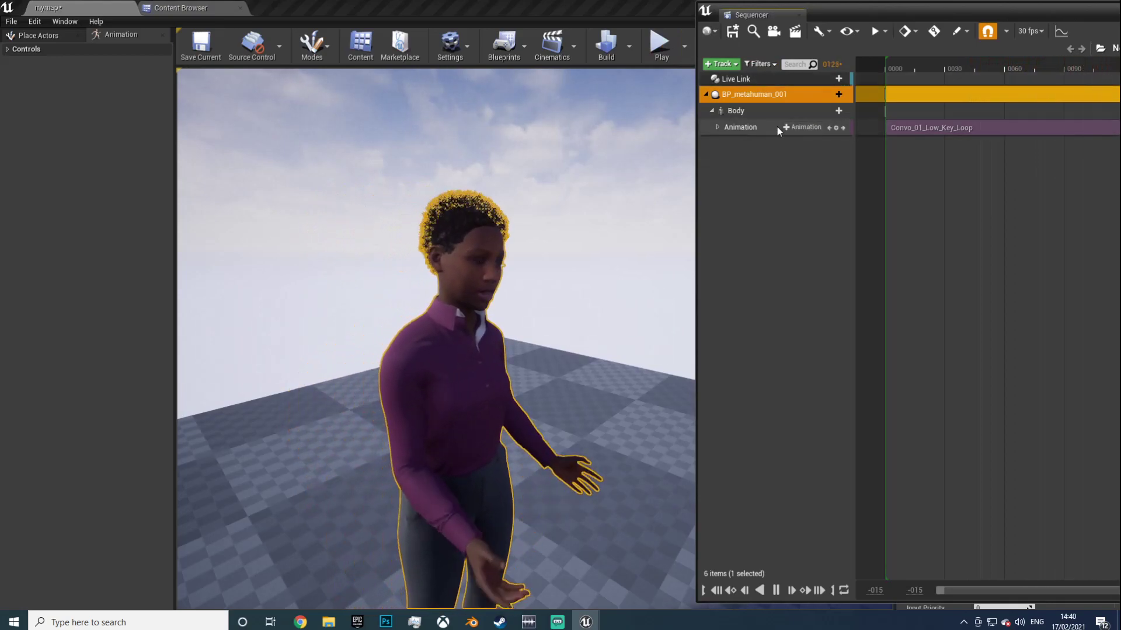
click(778, 82)
key(Delete)
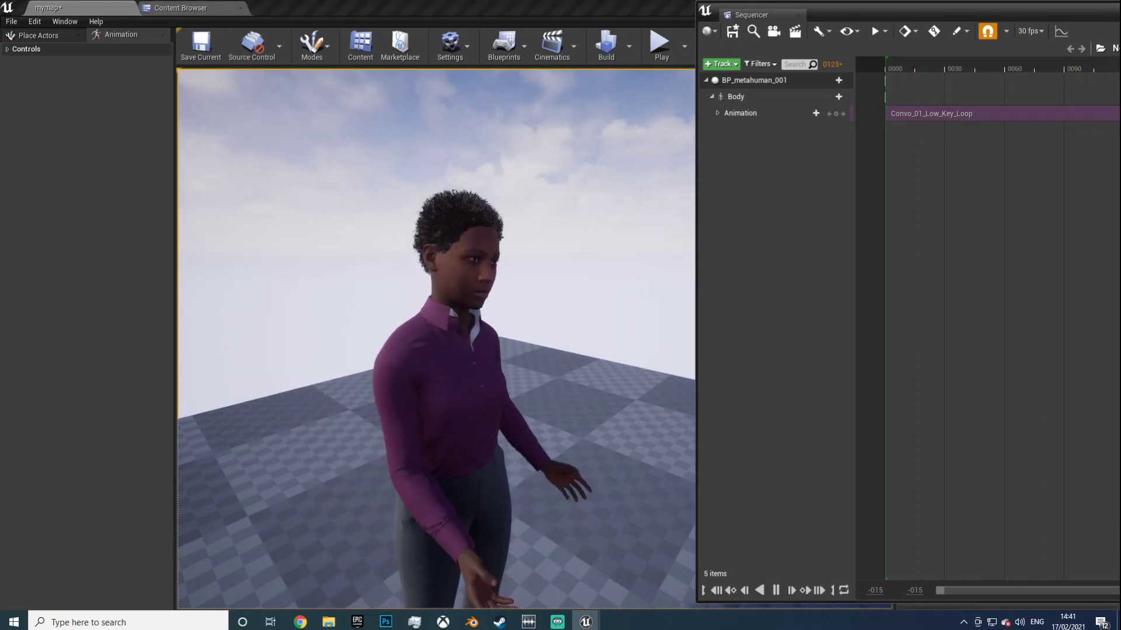
click(744, 133)
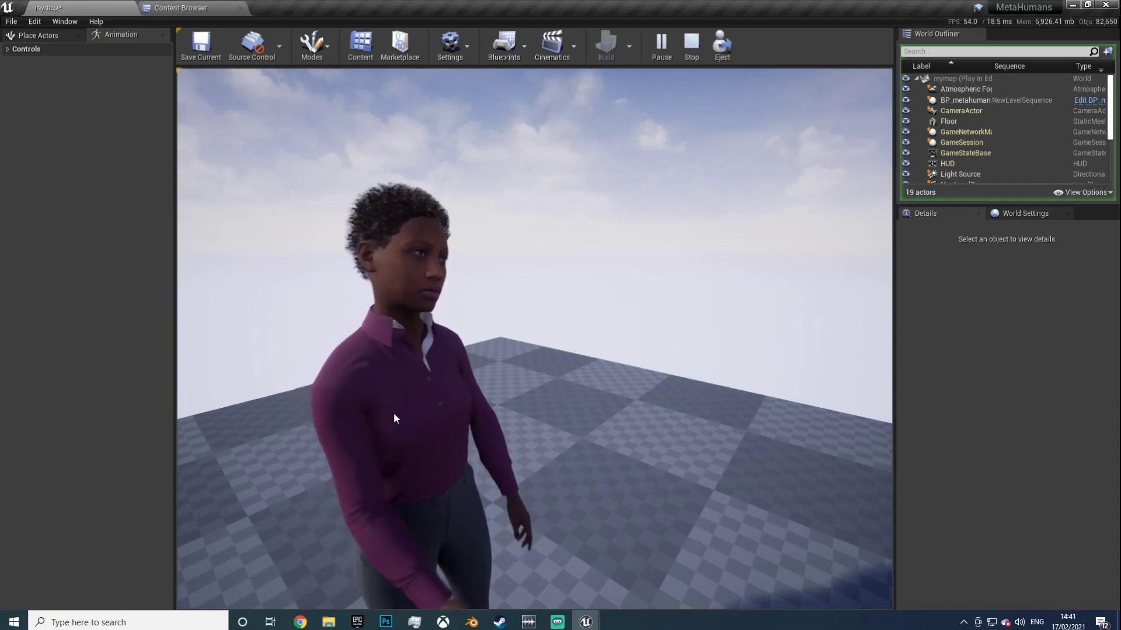
Step: Stop the play session, add a Live Link Track in Sequencer, and play the sequence
click(691, 43)
click(703, 86)
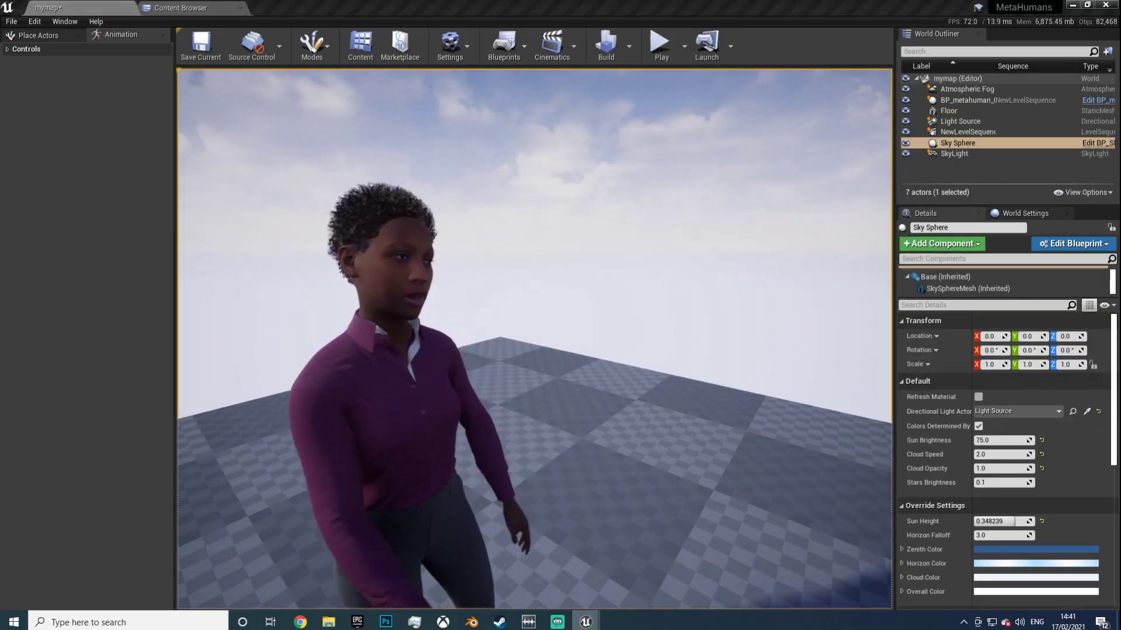
click(663, 564)
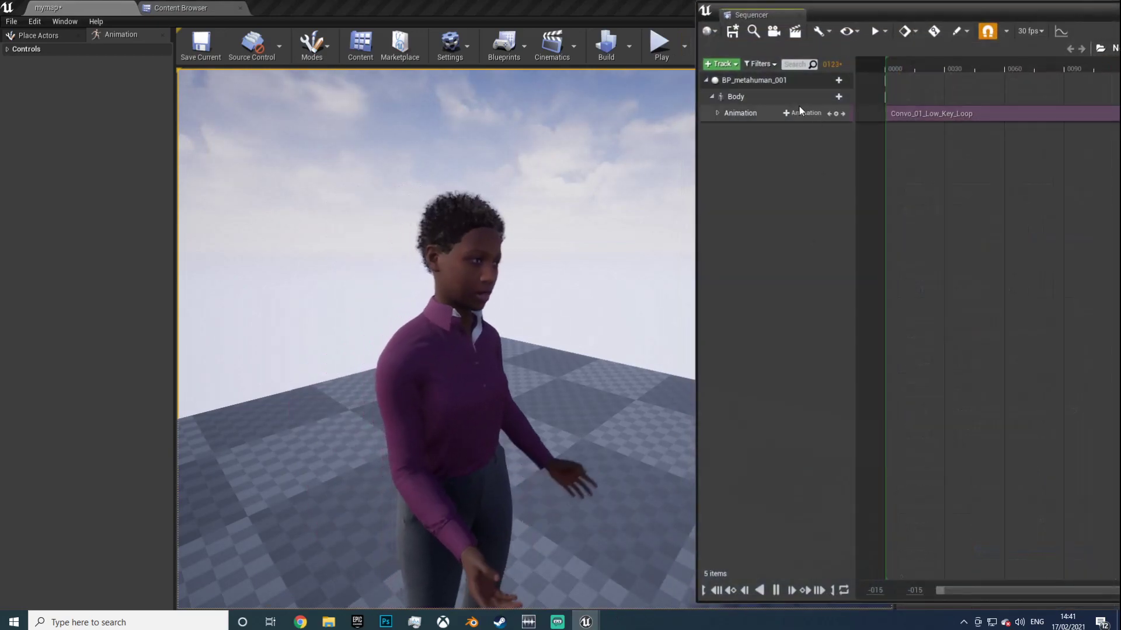
click(736, 64)
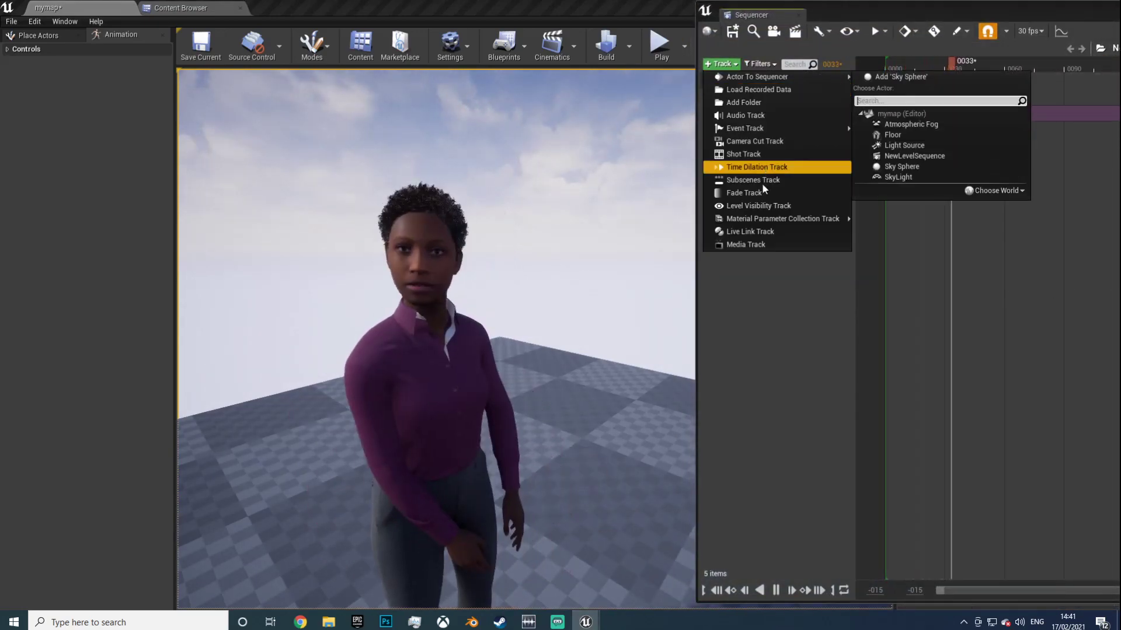
click(753, 231)
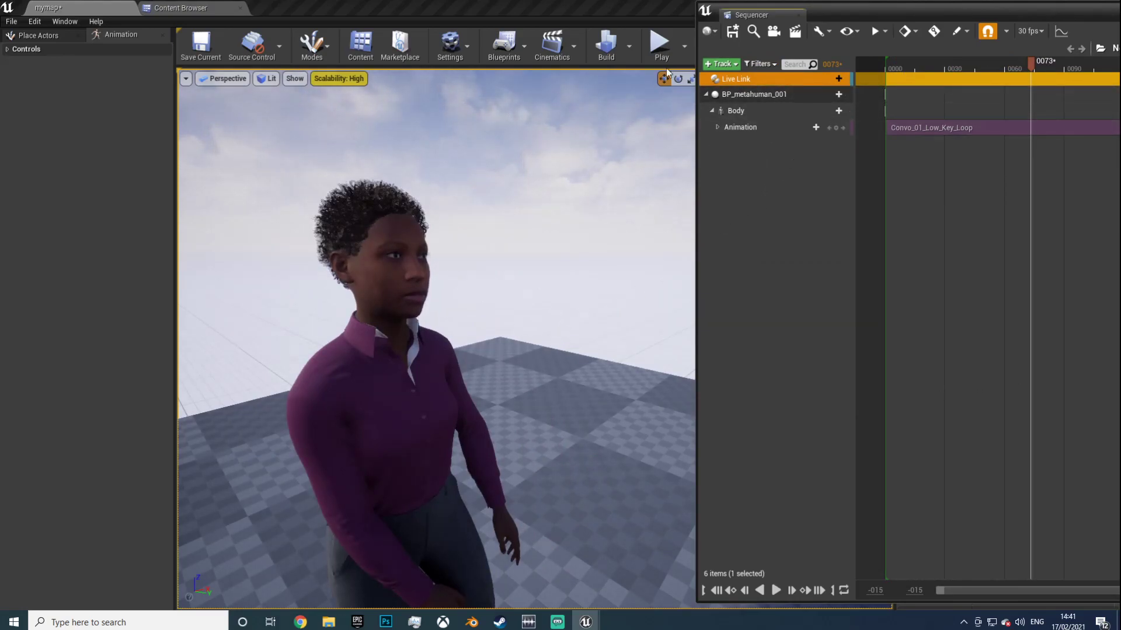
click(776, 590)
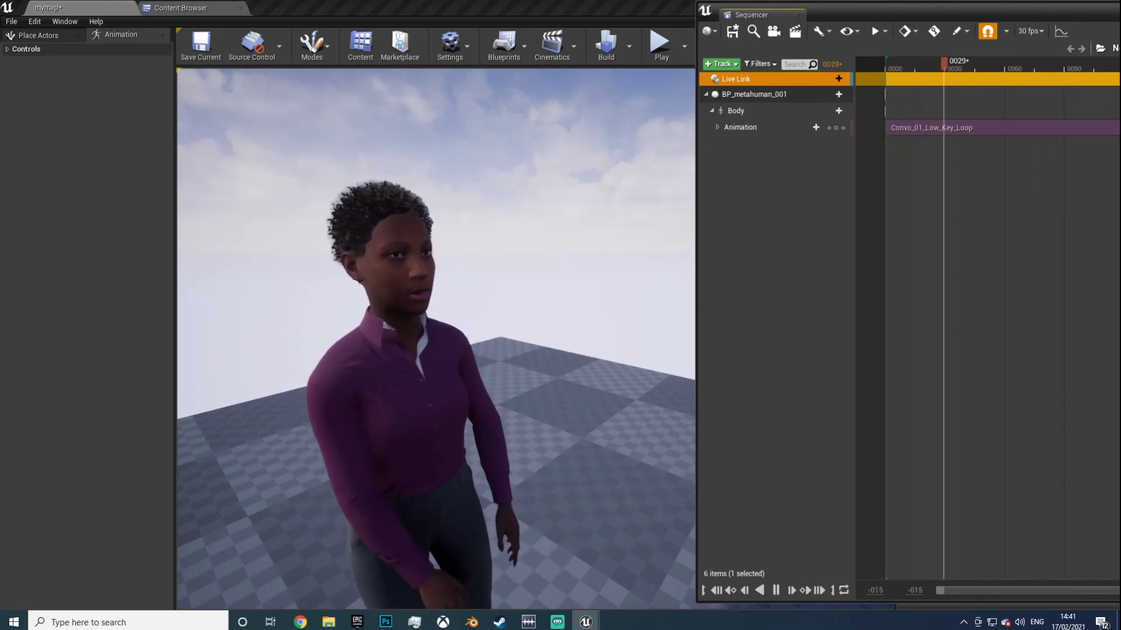
click(645, 178)
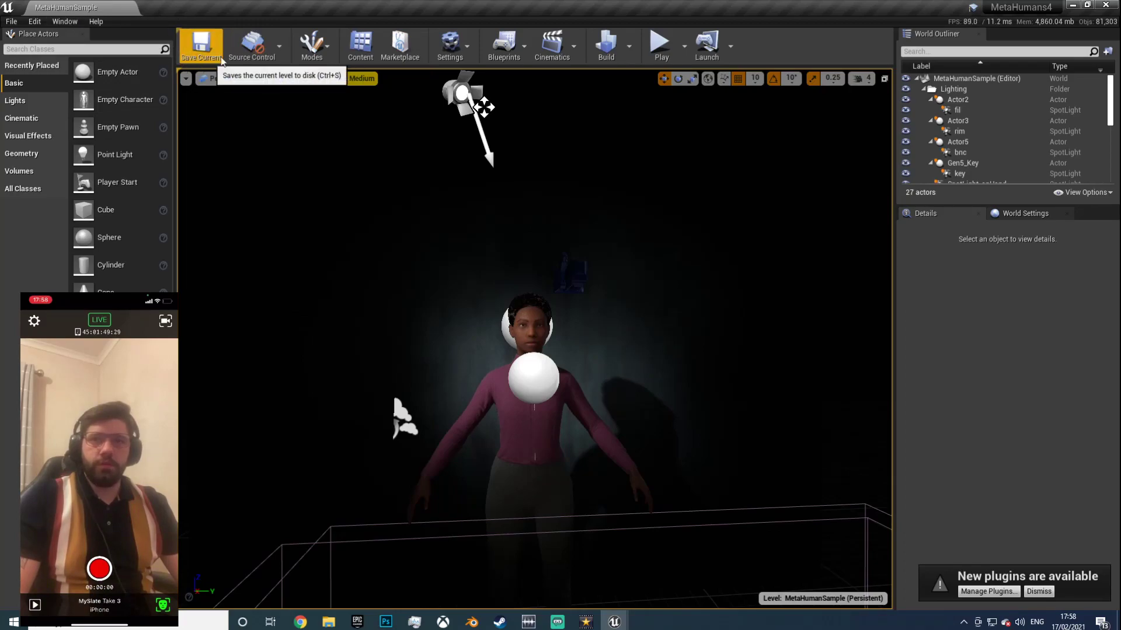
Step: Show the project's top-level folders in the Content Browser, then switch to the Epic Games Launcher
click(360, 46)
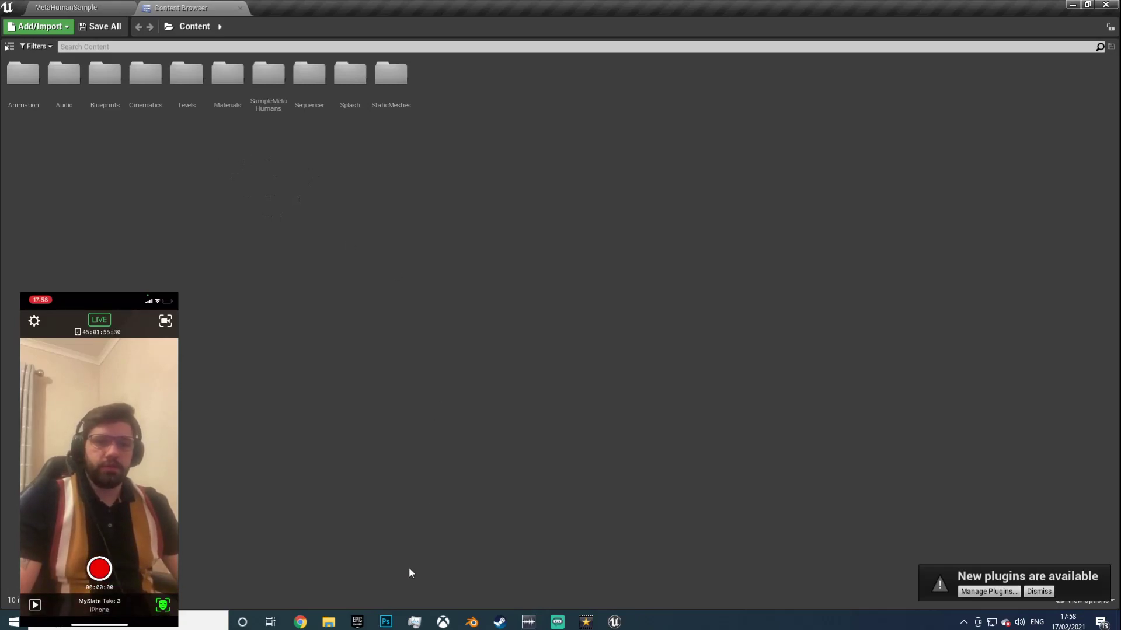
click(357, 622)
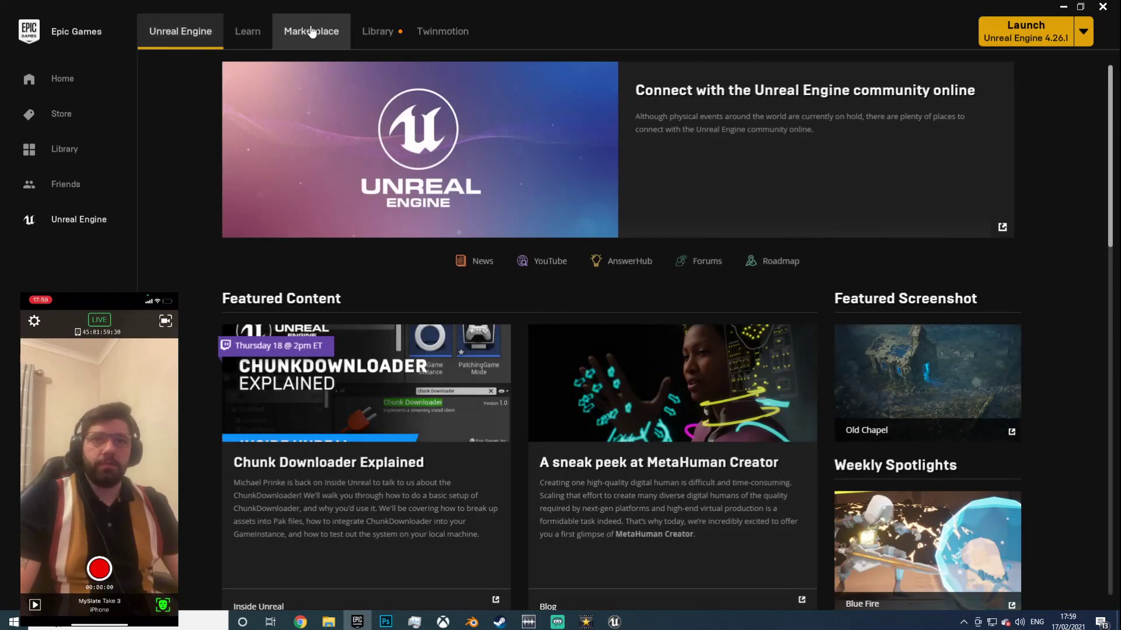
Step: Search the Marketplace for 'Mocap' and filter the results to free products
click(313, 33)
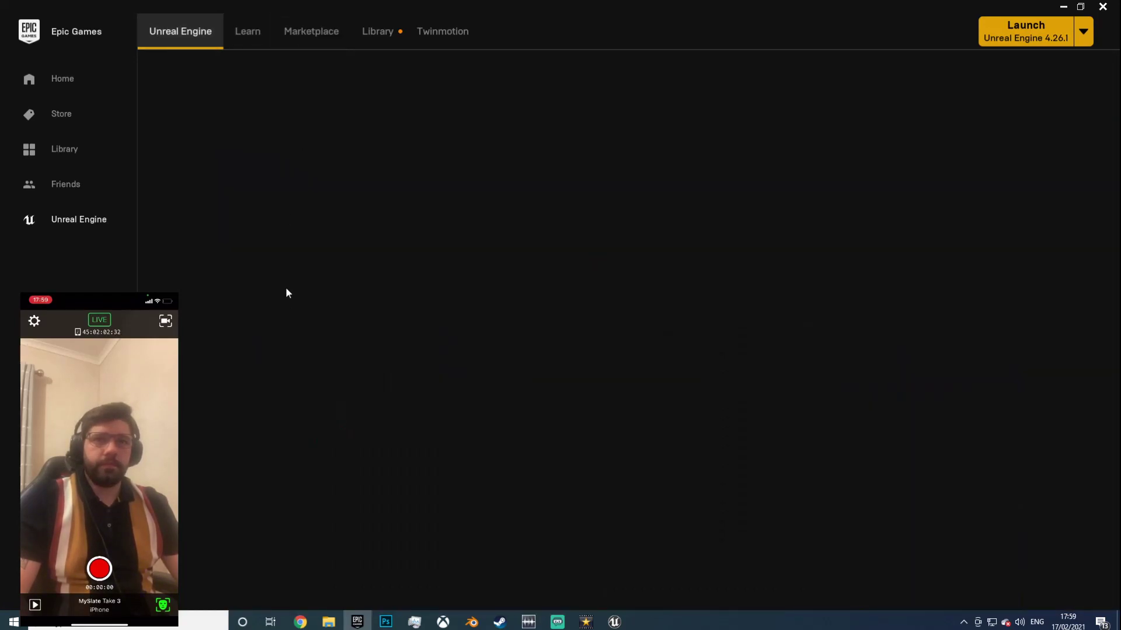
click(308, 45)
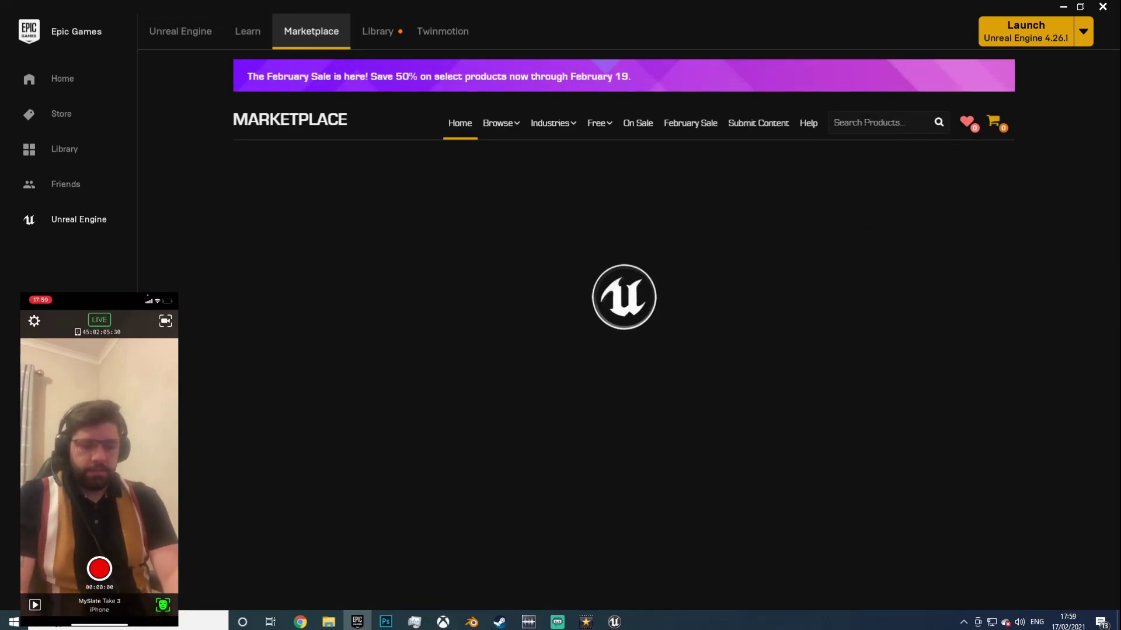
click(866, 119)
text(Mocap)
key(Return)
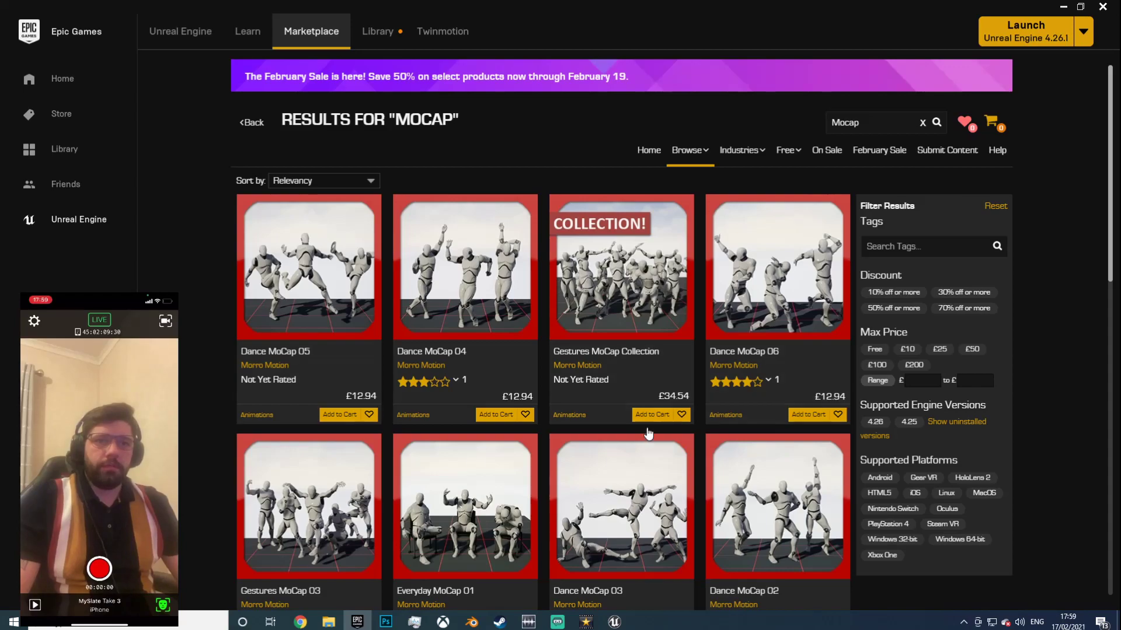
click(873, 352)
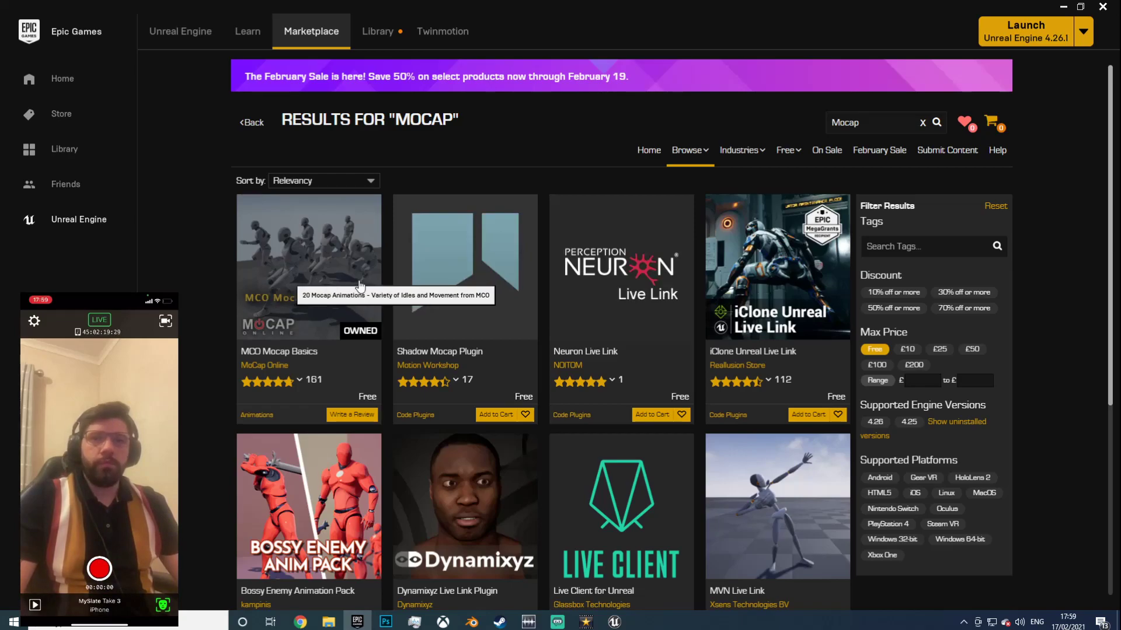
Step: Add MCO Mocap Basics from the Library to the MetaHumans4 project
click(387, 29)
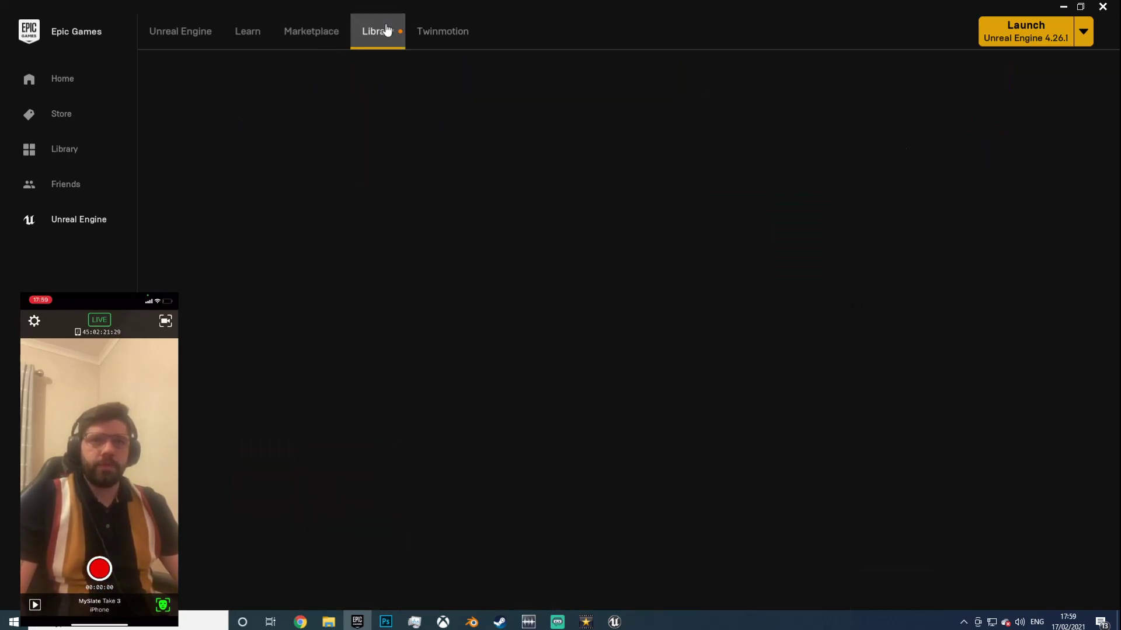
scroll(667, 322, down, 6)
scroll(669, 330, down, 4)
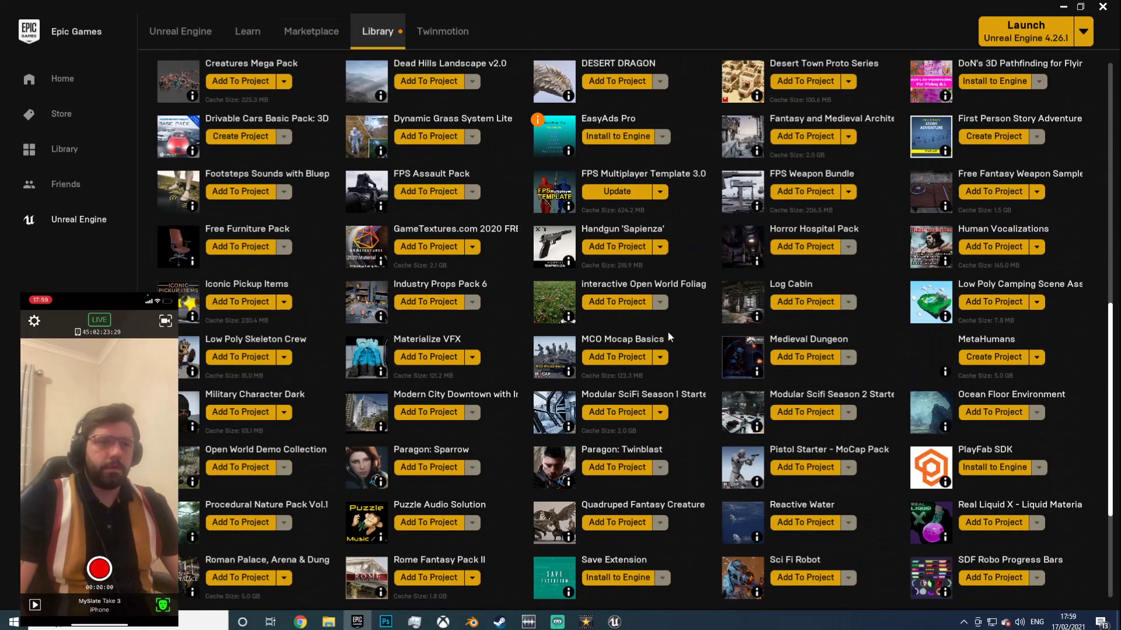
click(604, 360)
scroll(607, 347, down, 3)
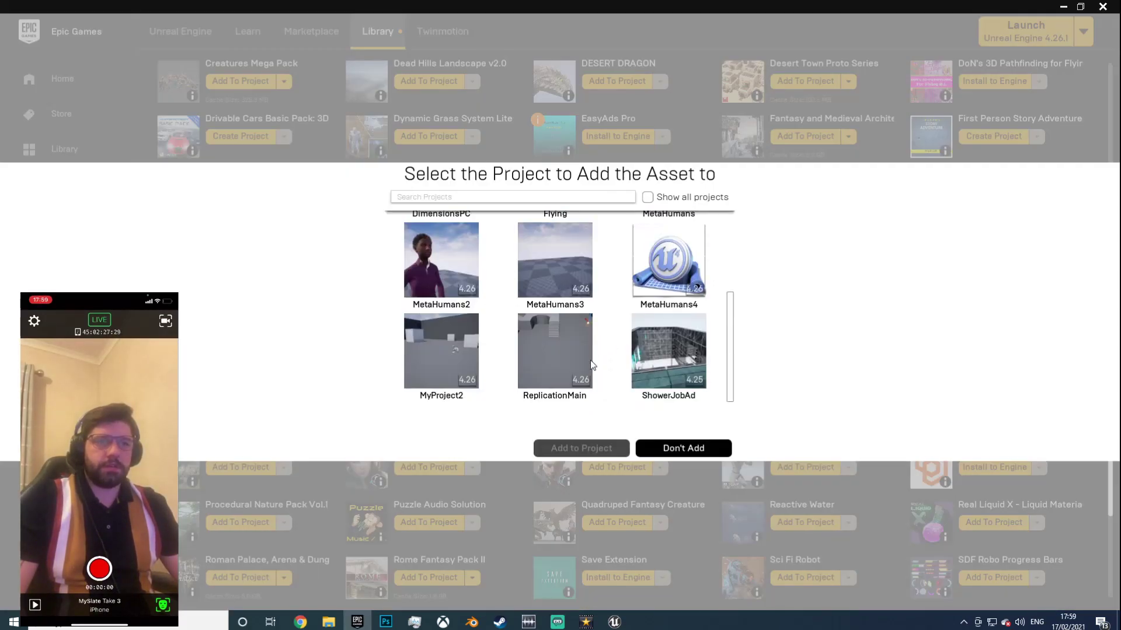
click(652, 305)
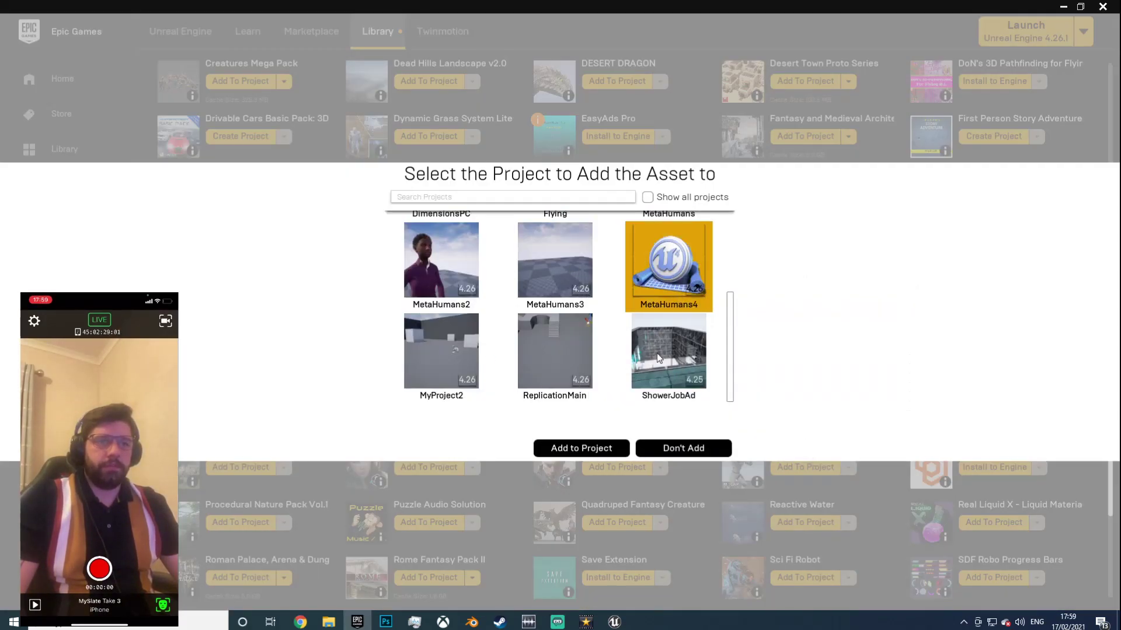
click(583, 450)
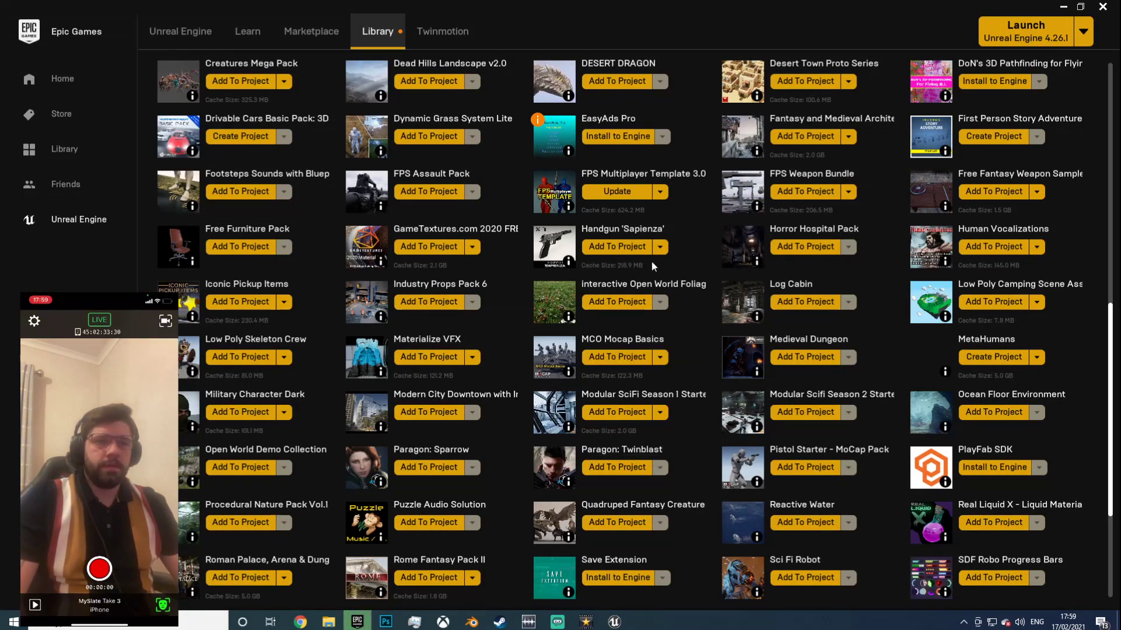
Step: Close the launcher and open UE4_Mannequin_Skeleton from MCO_Mocap_Basics > Character > Mesh
click(1097, 8)
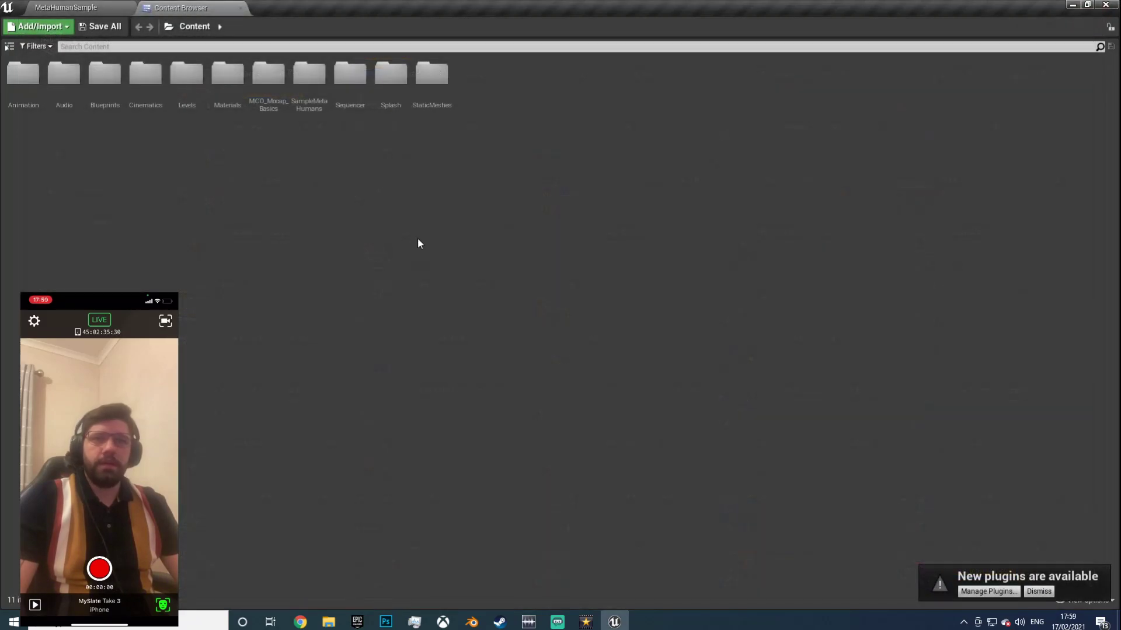
double_click(272, 84)
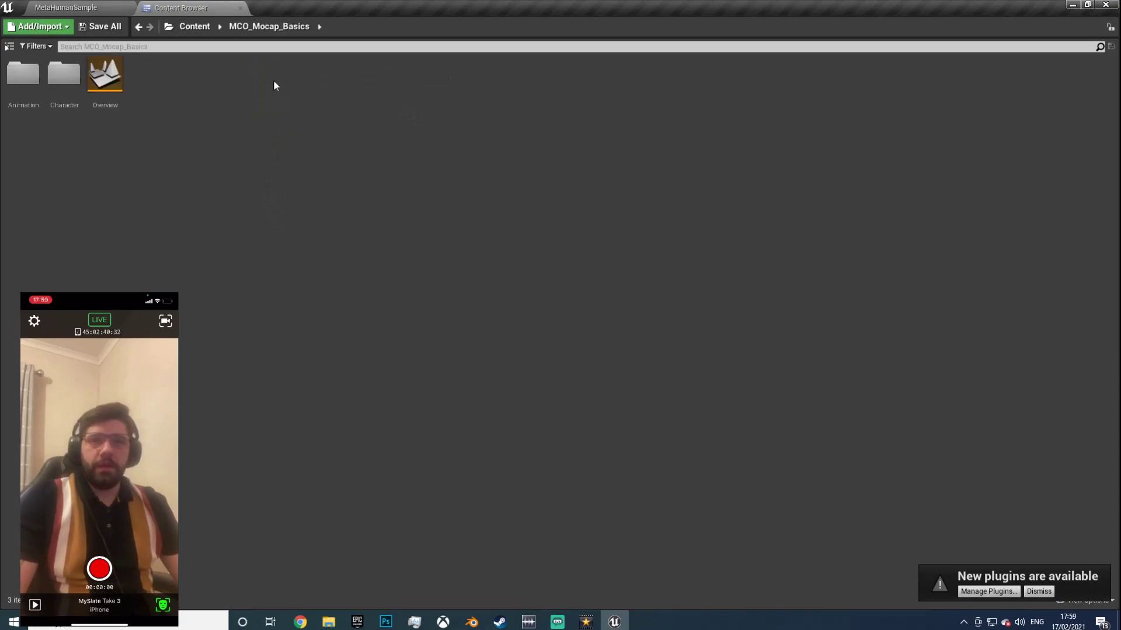
double_click(69, 77)
double_click(68, 82)
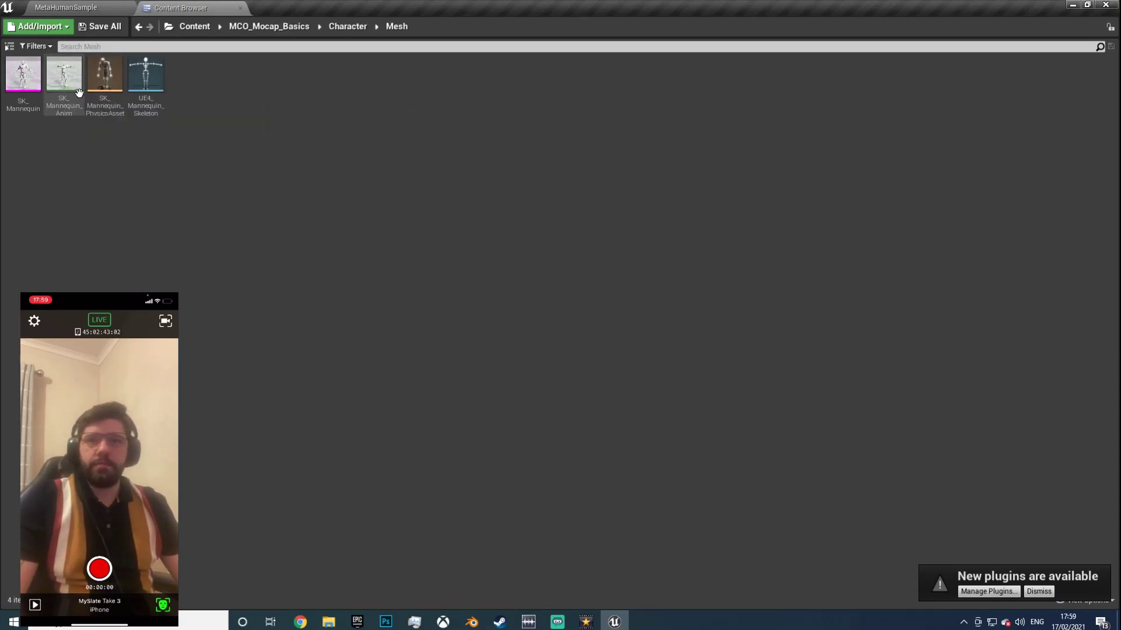
double_click(138, 92)
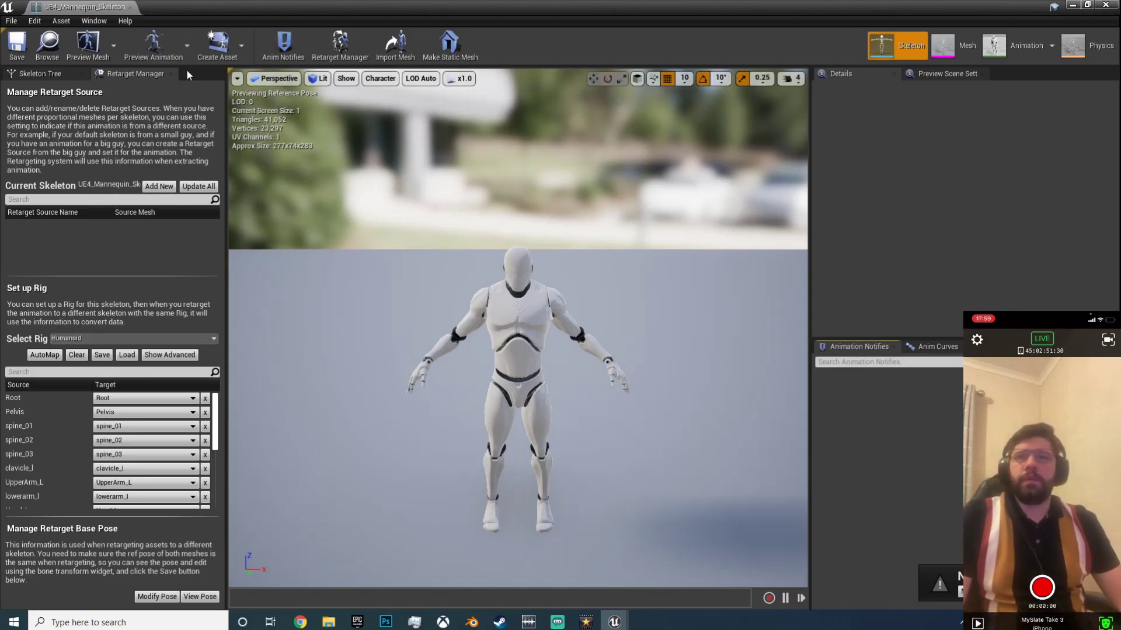
Step: Open the Retarget Manager and show all advanced bones in the Humanoid rig mapping
click(170, 74)
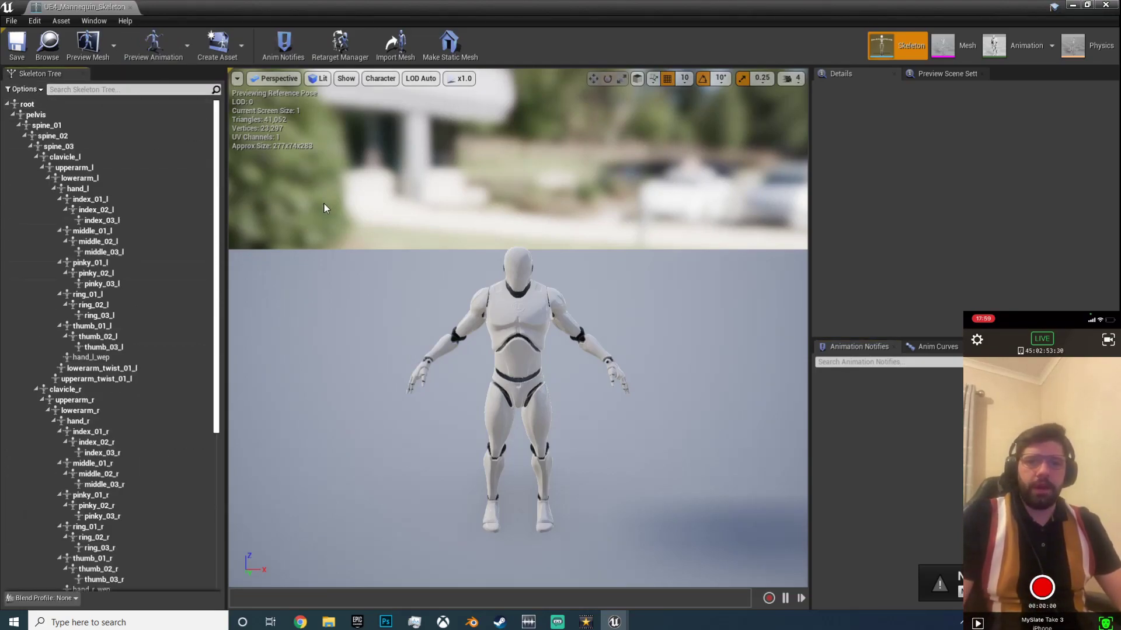
click(342, 41)
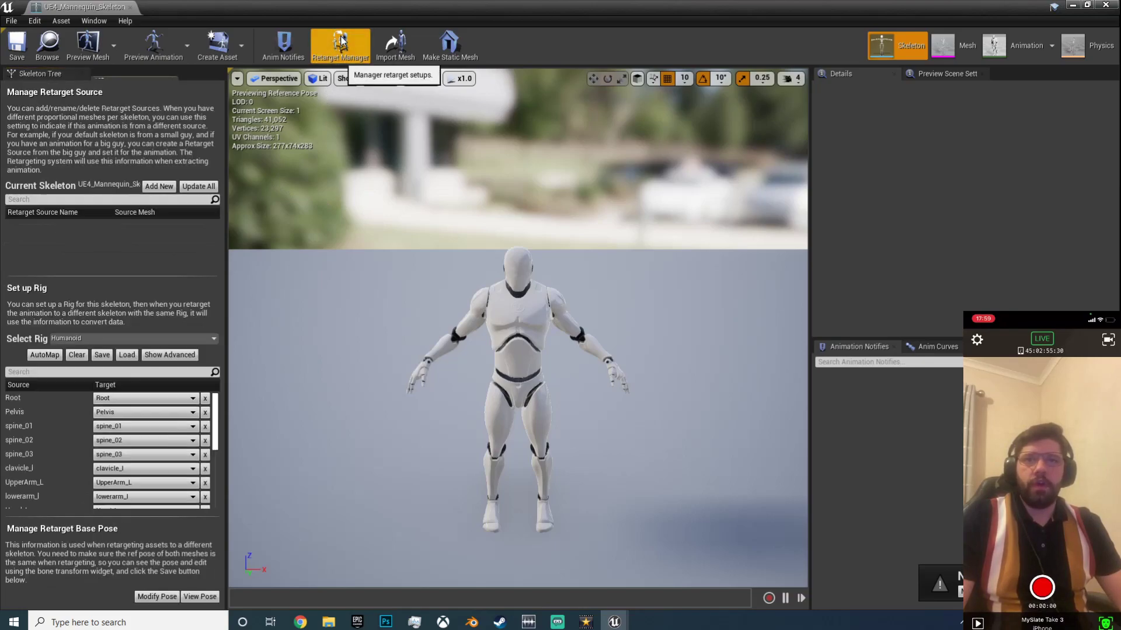
scroll(62, 457, down, 1)
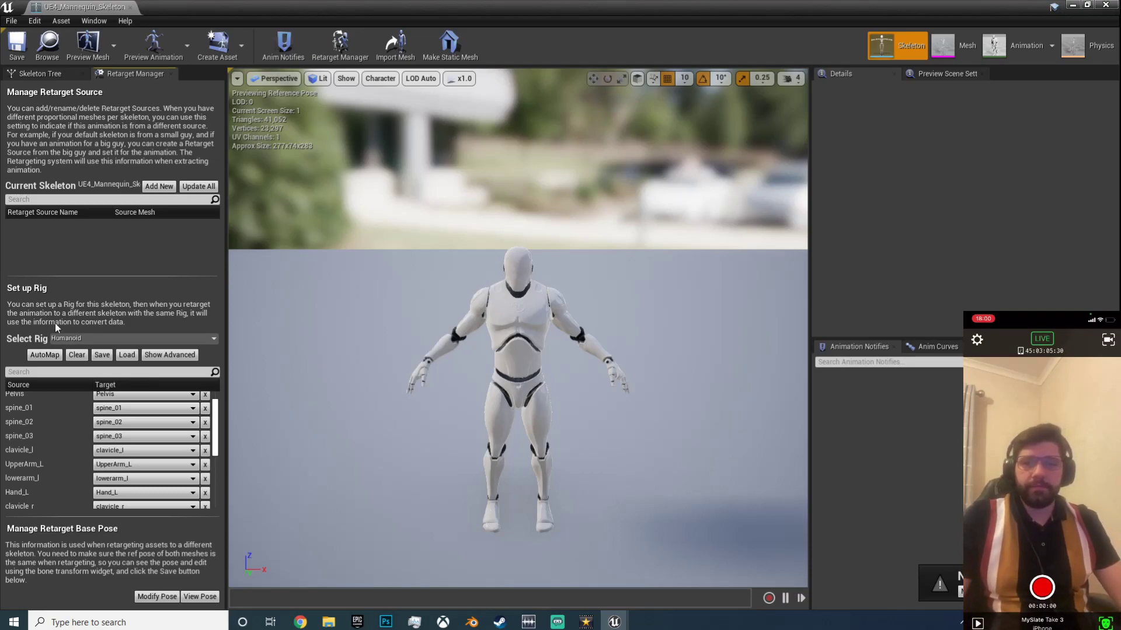
click(169, 355)
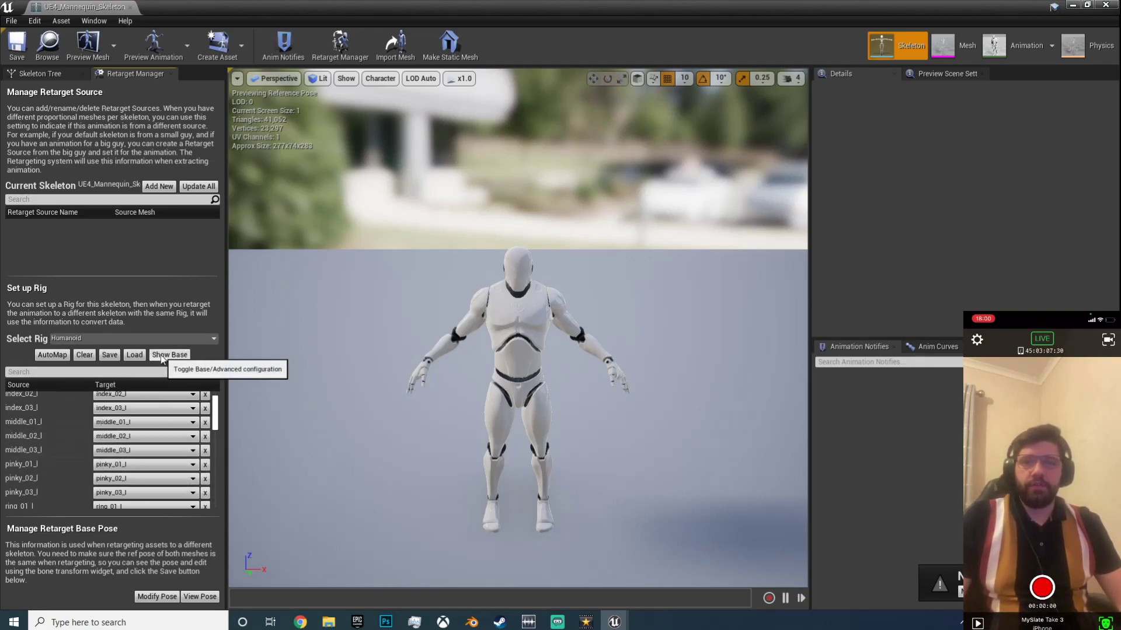
scroll(99, 449, down, 10)
scroll(99, 451, down, 3)
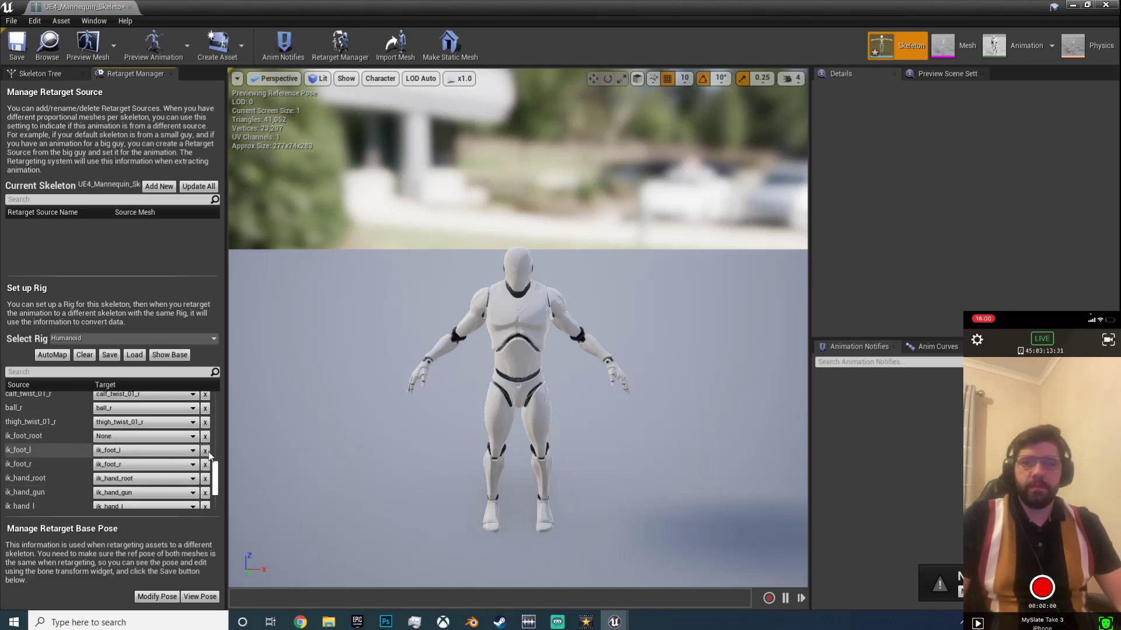
Step: Clear the ik_hand_root and ik_hand_l targets to None and save the skeleton
click(206, 479)
scroll(206, 473, down, 2)
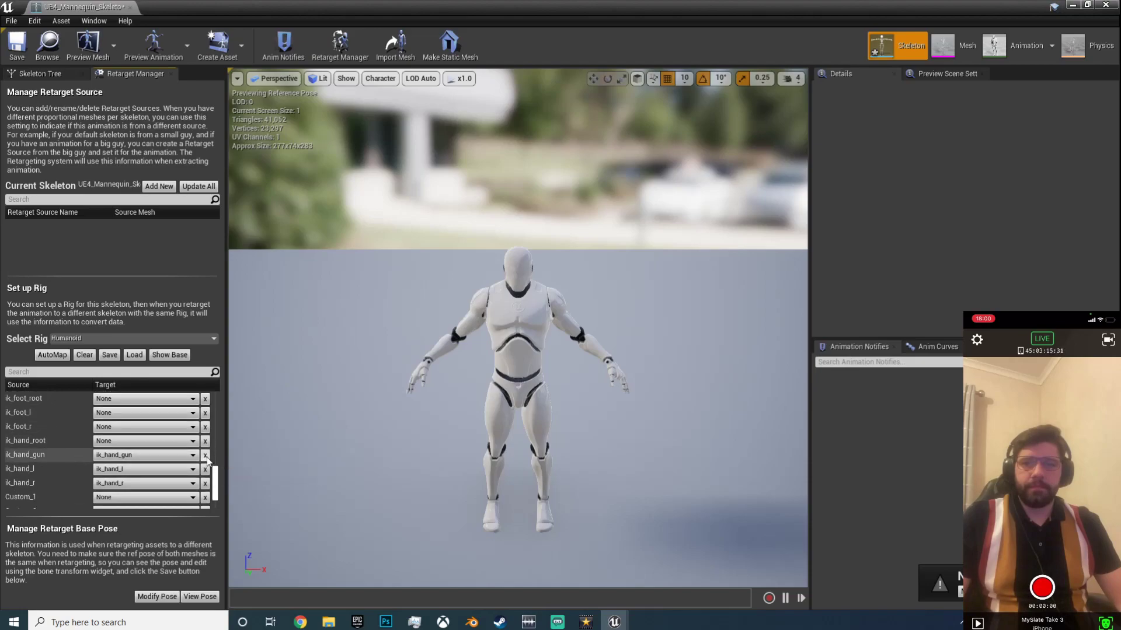
click(206, 469)
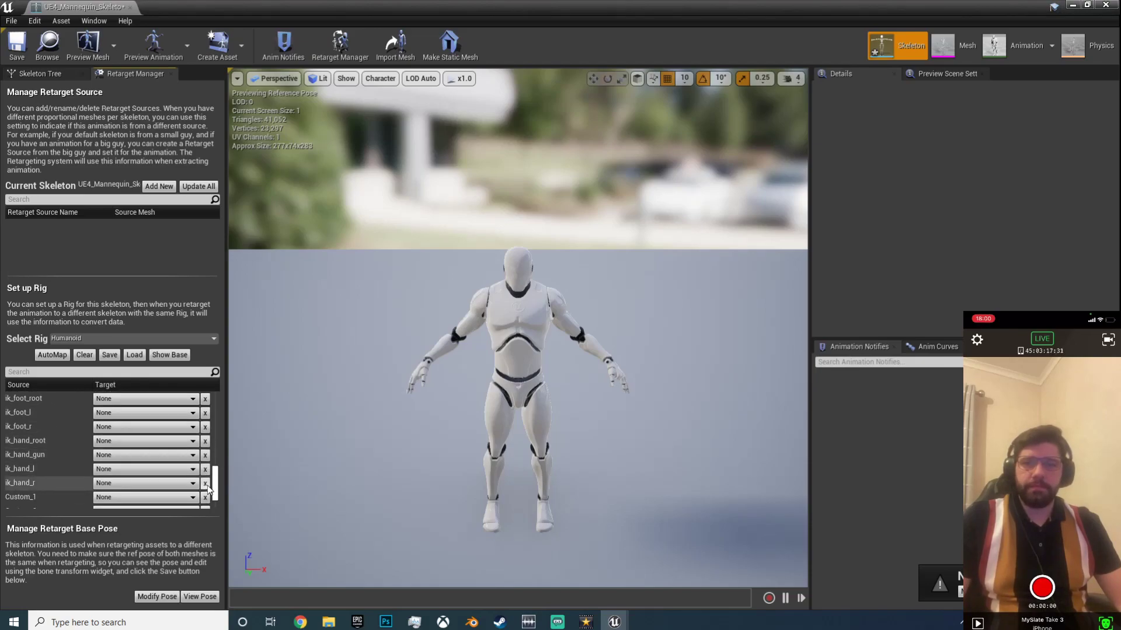
scroll(206, 484, down, 3)
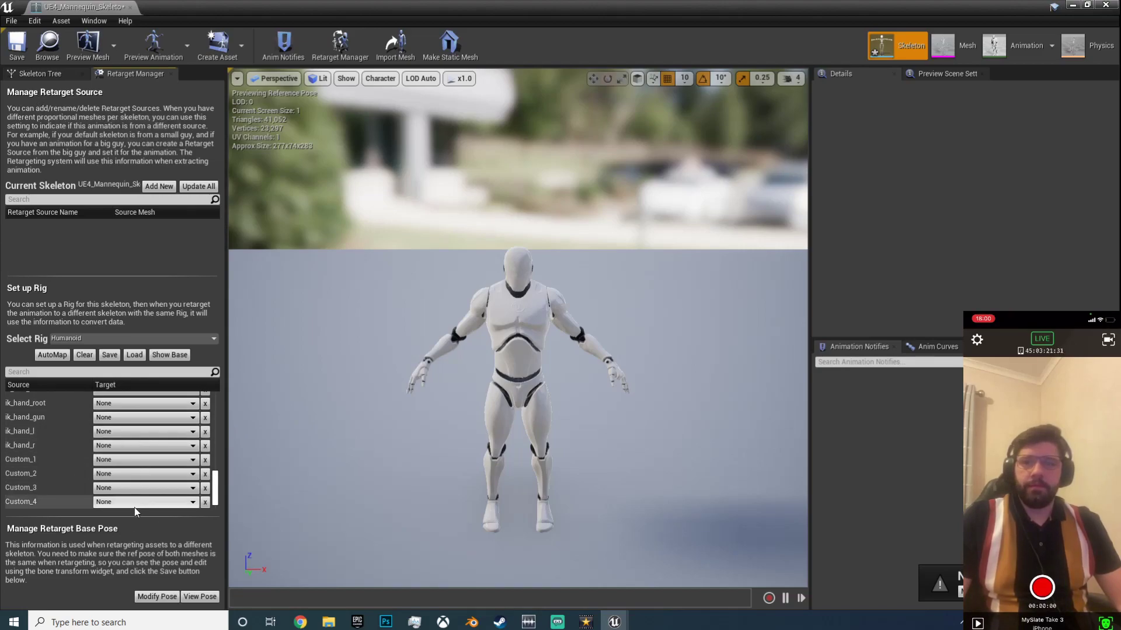
click(19, 58)
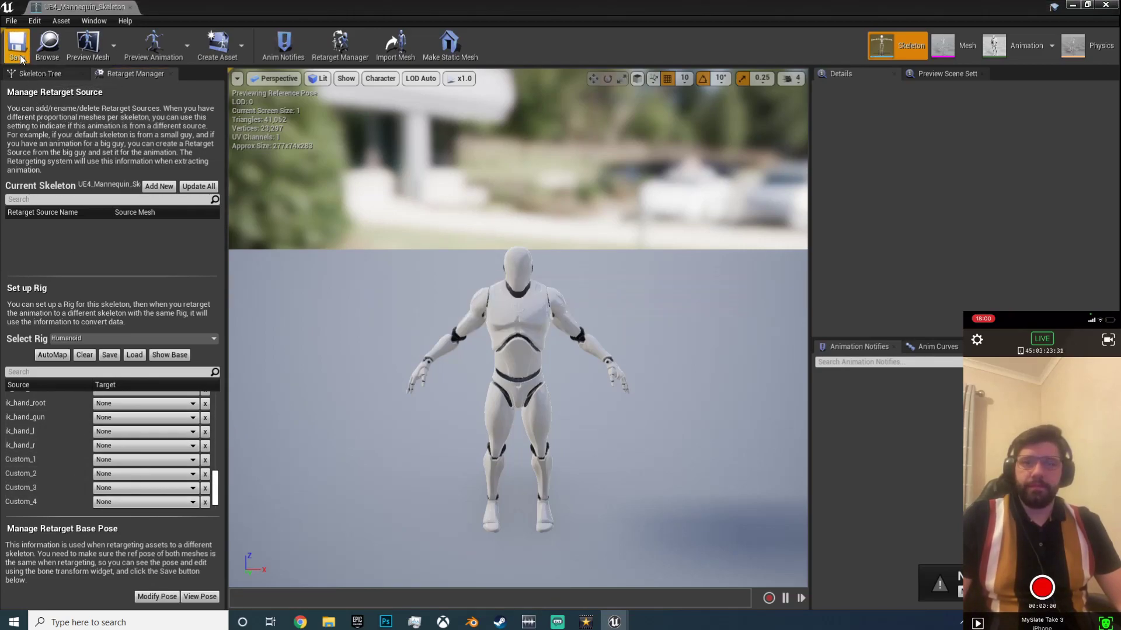
Step: Close the skeleton editor and create a new level from the Default template
click(130, 7)
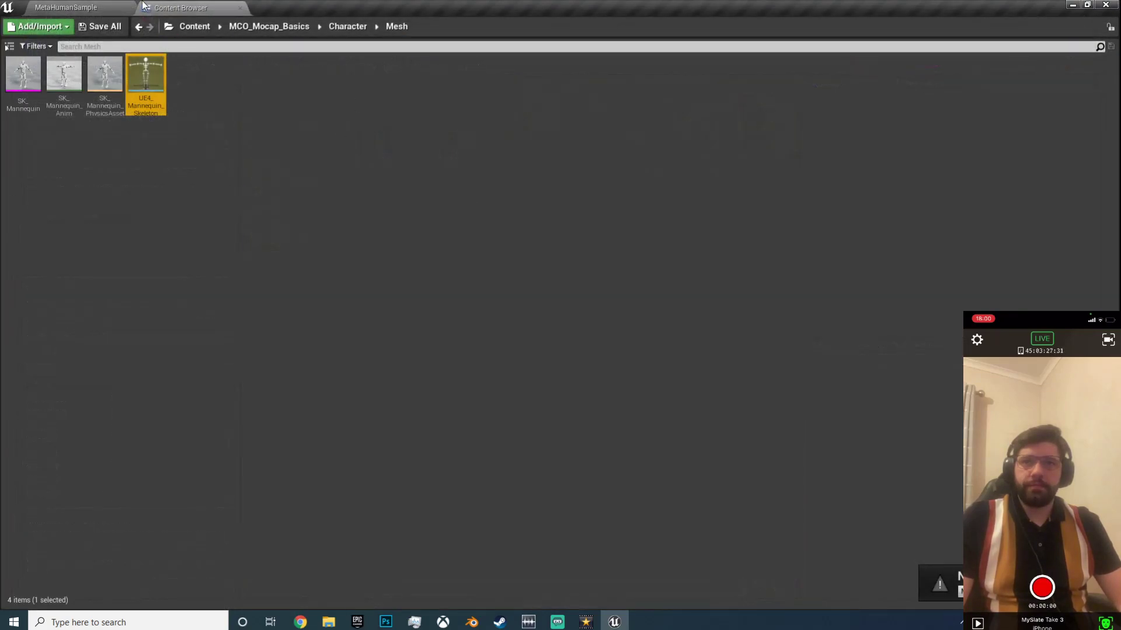
click(83, 7)
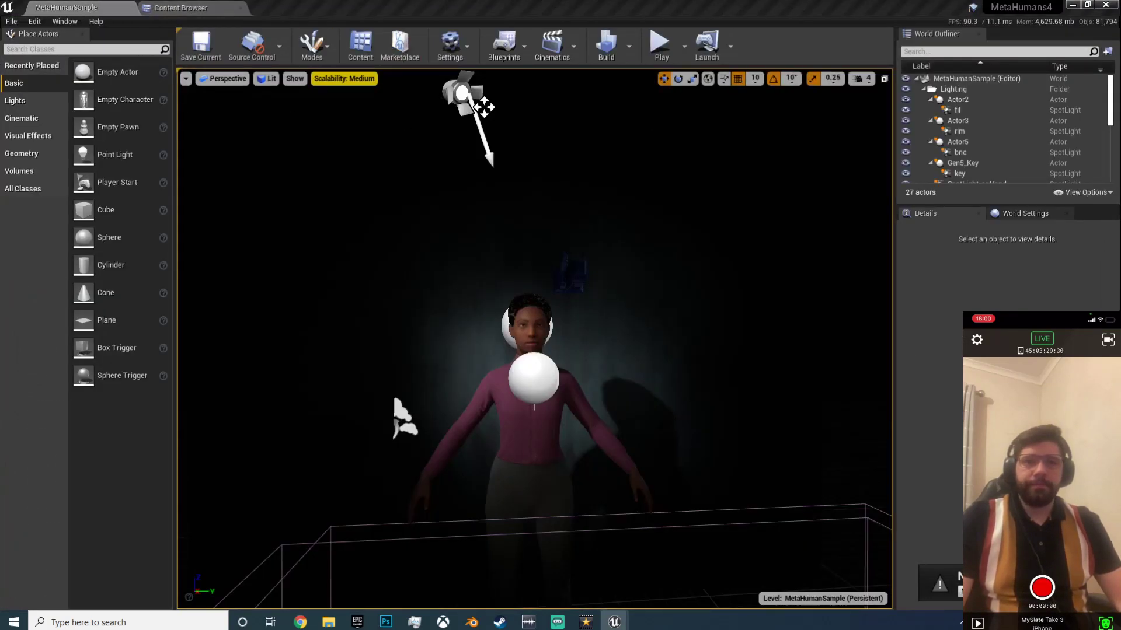
click(8, 22)
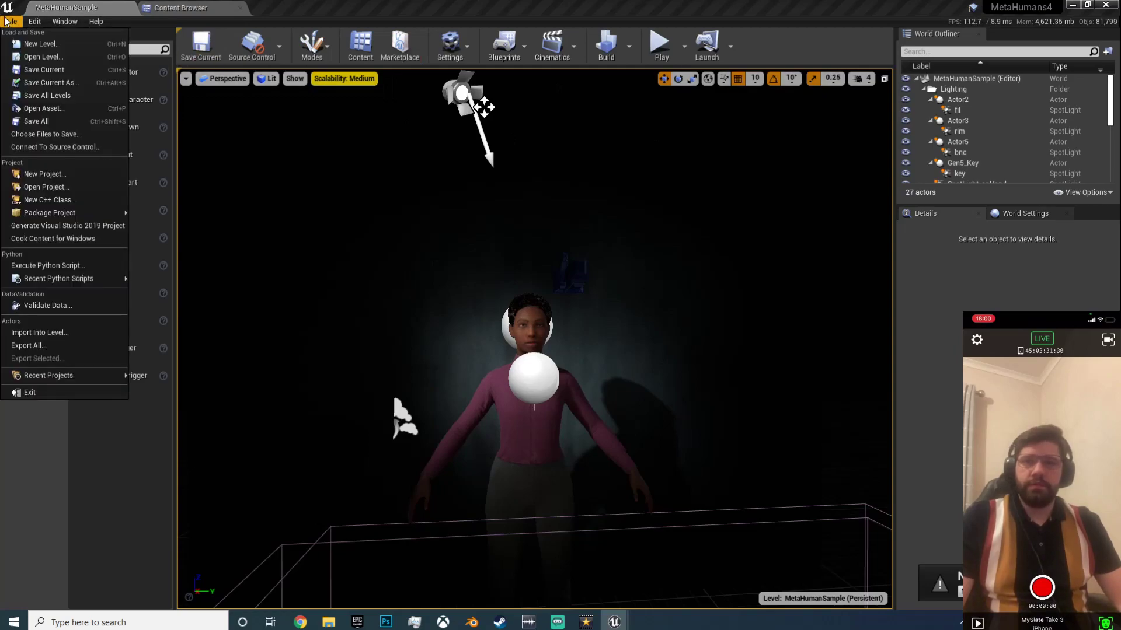
click(29, 51)
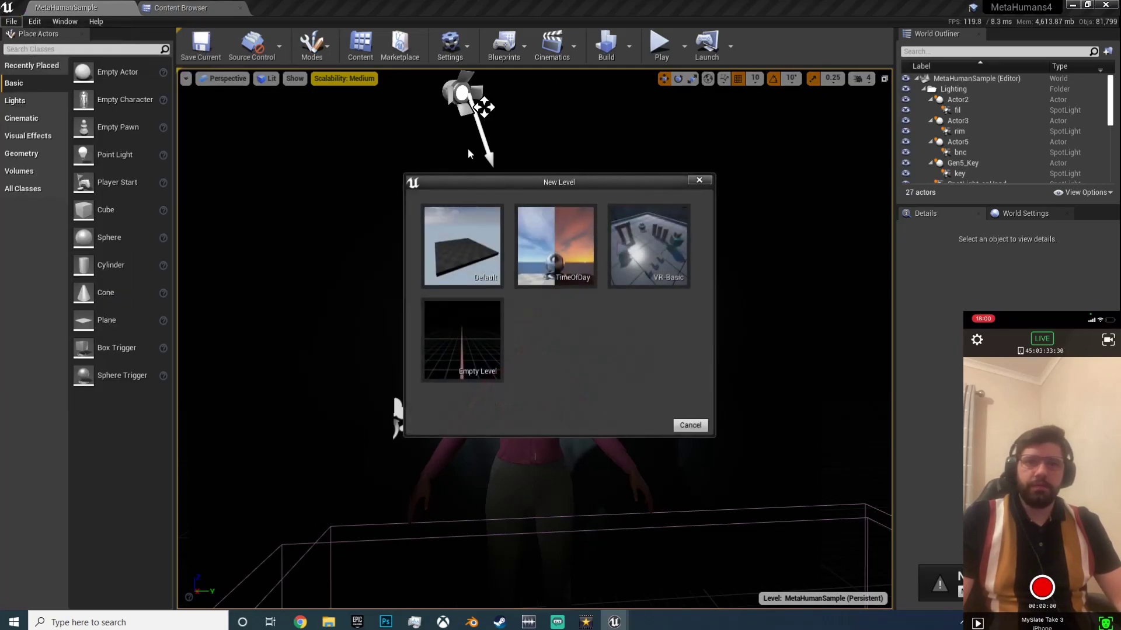
click(463, 251)
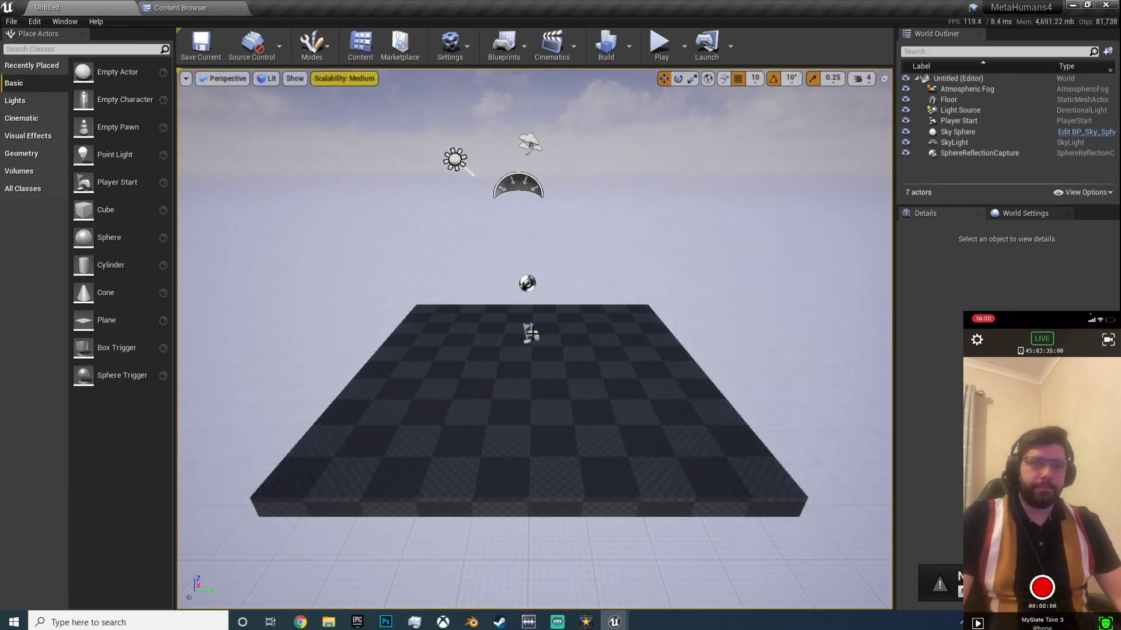
Step: Delete the Player Start and SphereReflectionCapture actors from the new level
click(532, 332)
key(Delete)
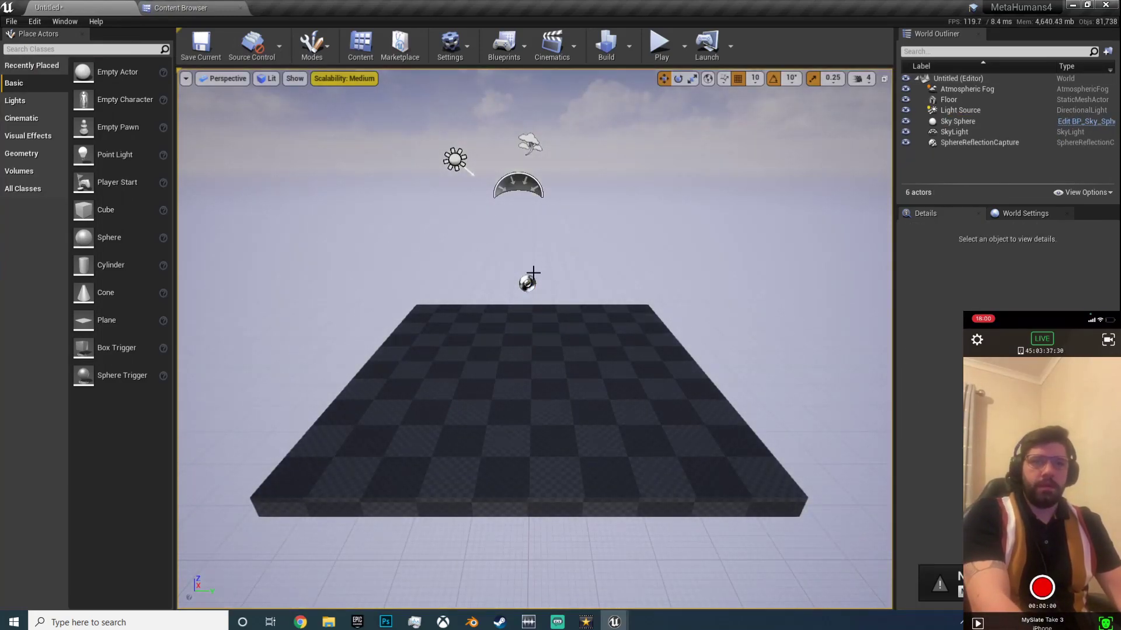
click(528, 283)
key(Delete)
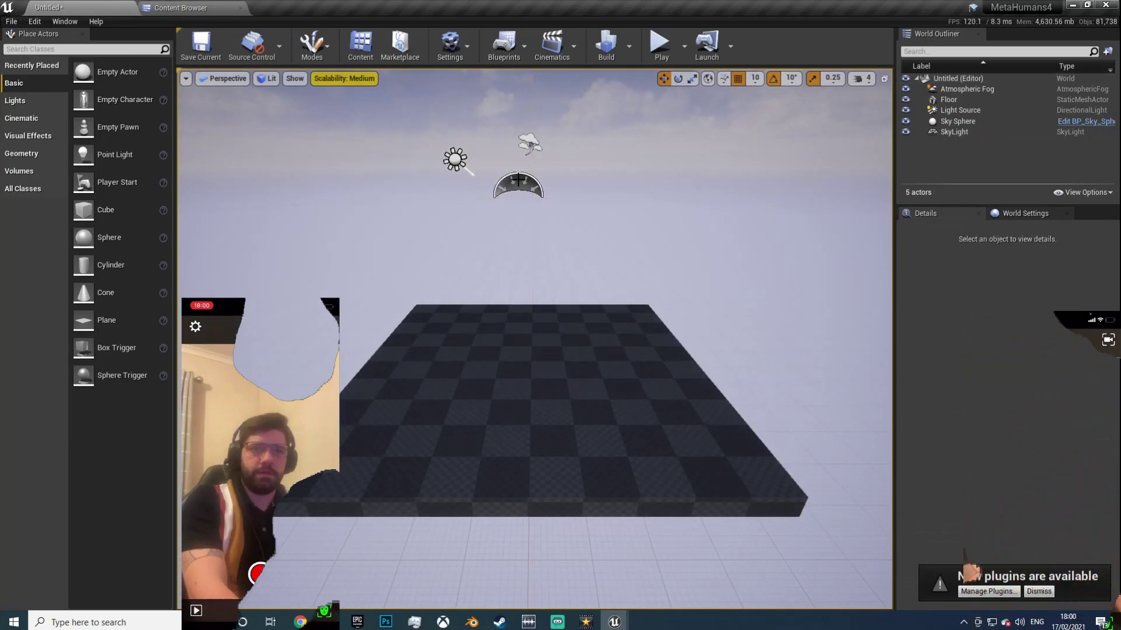
Step: Set the Mobility of both SkyLight and Light Source to Movable
click(517, 181)
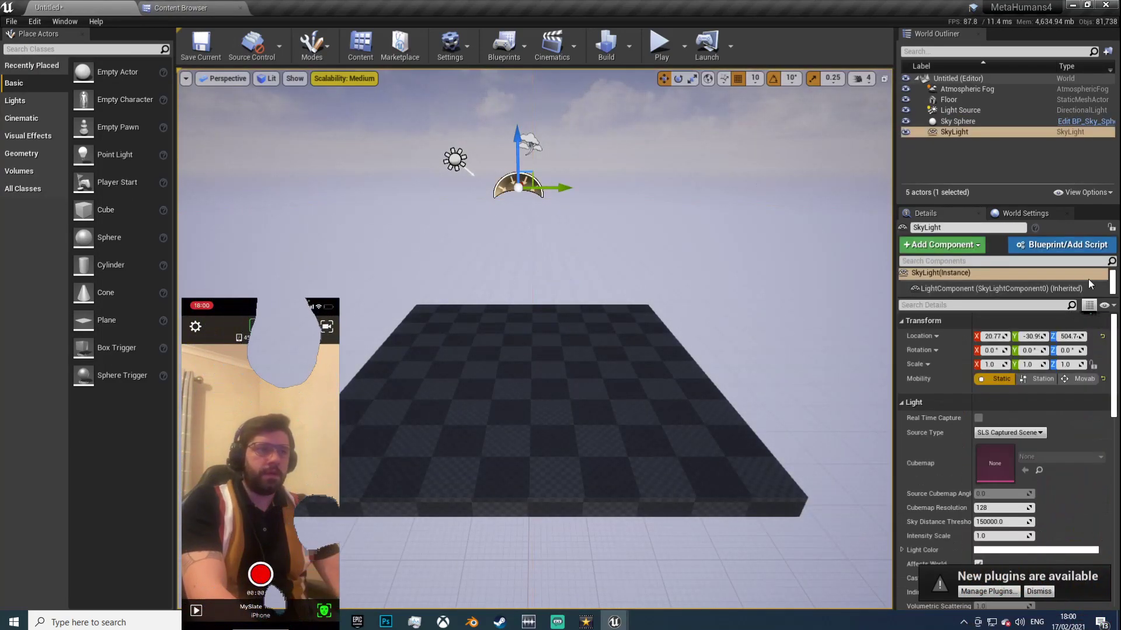
click(1083, 379)
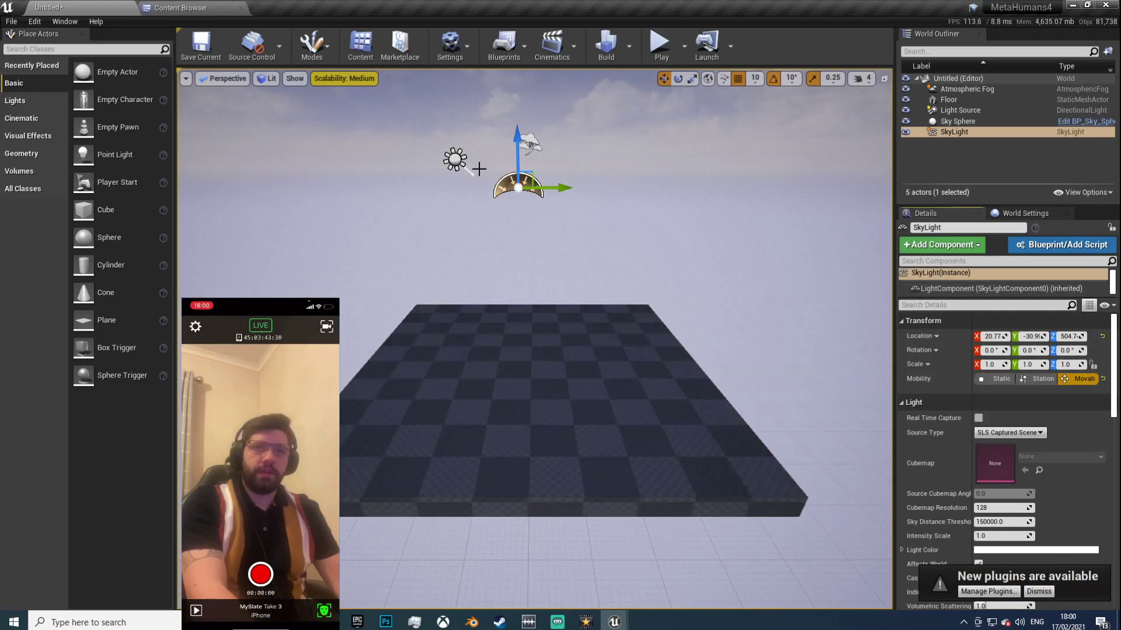
click(455, 160)
click(1079, 381)
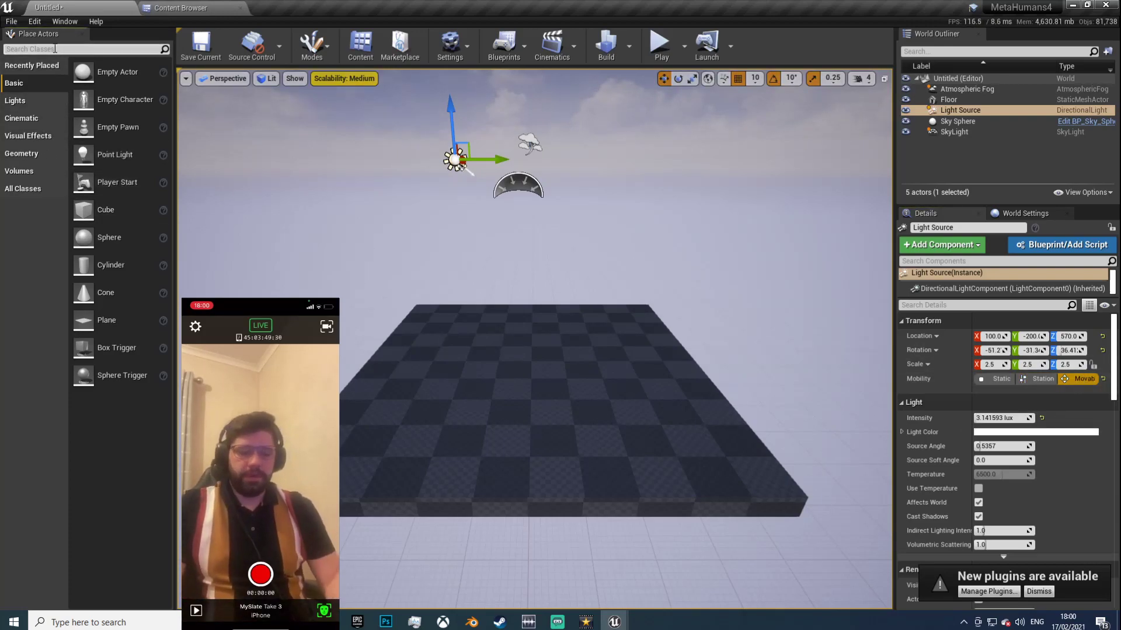
Step: Search 'Meta' in Place Actors and drop BP_metahuman_001 onto the floor near the centre
text(Meta)
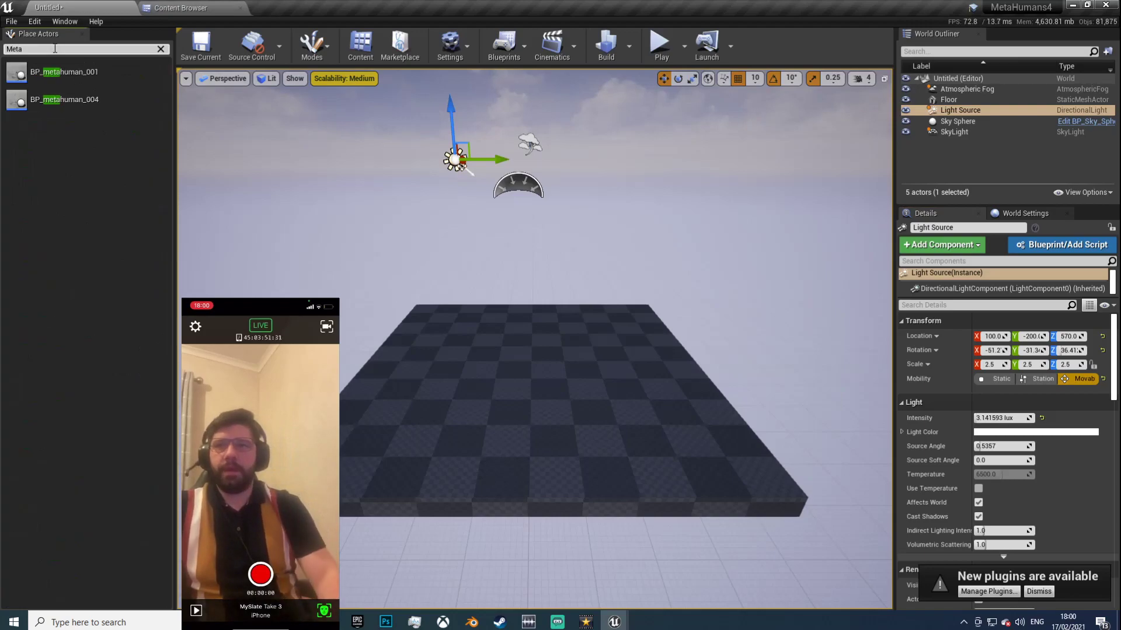
drag(73, 69, 452, 329)
drag(519, 376, 605, 324)
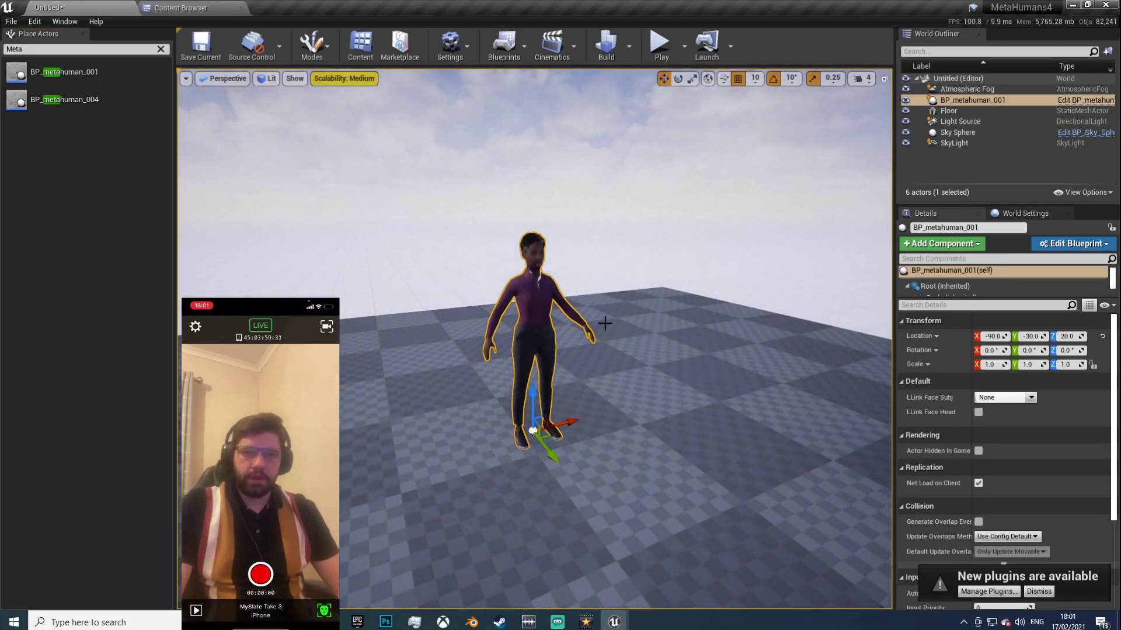
Step: Open BP_metahuman_001's Blueprint, select Body, and browse to f_med_nrw_body_skmesh in the Content Browser
click(1067, 244)
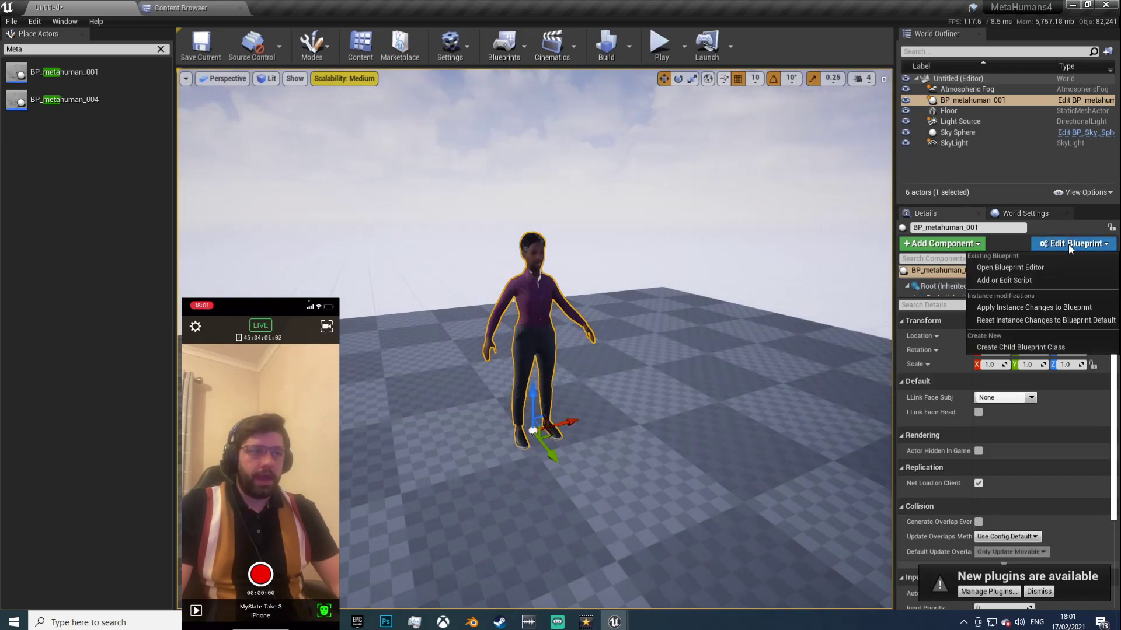
click(1033, 270)
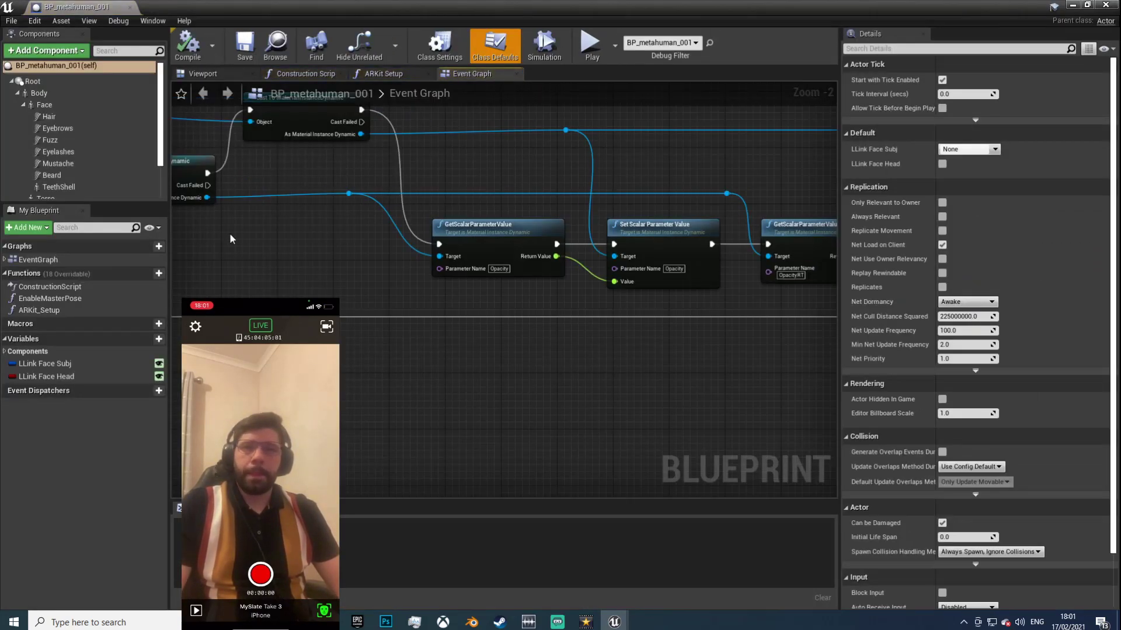
right_drag(229, 233, 369, 312)
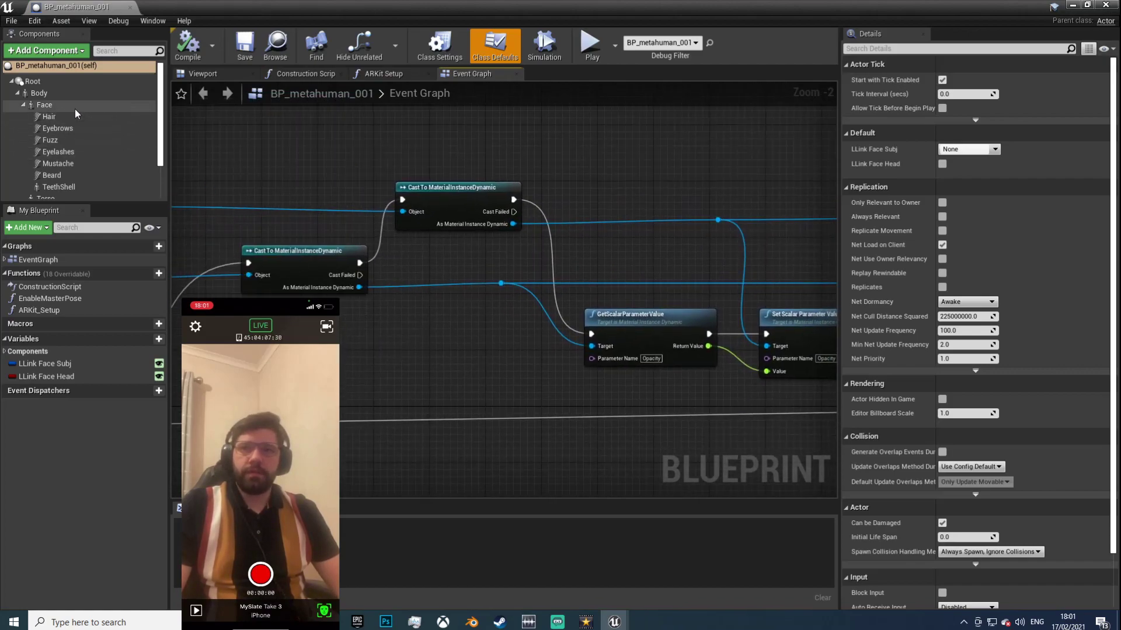
click(57, 93)
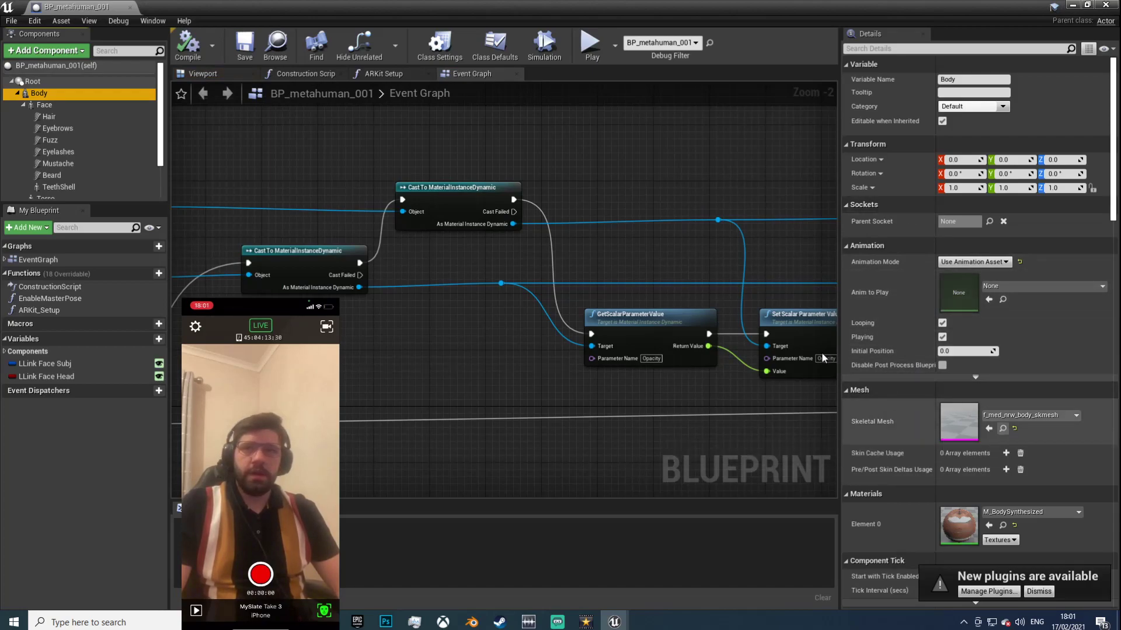
drag(88, 7, 295, 8)
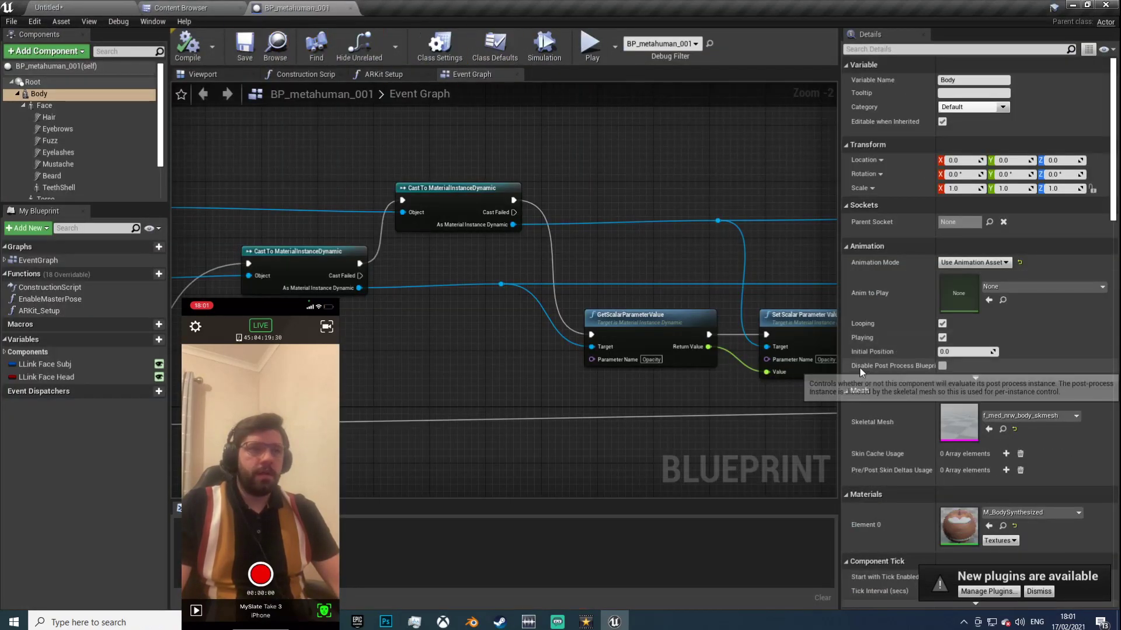
click(1001, 429)
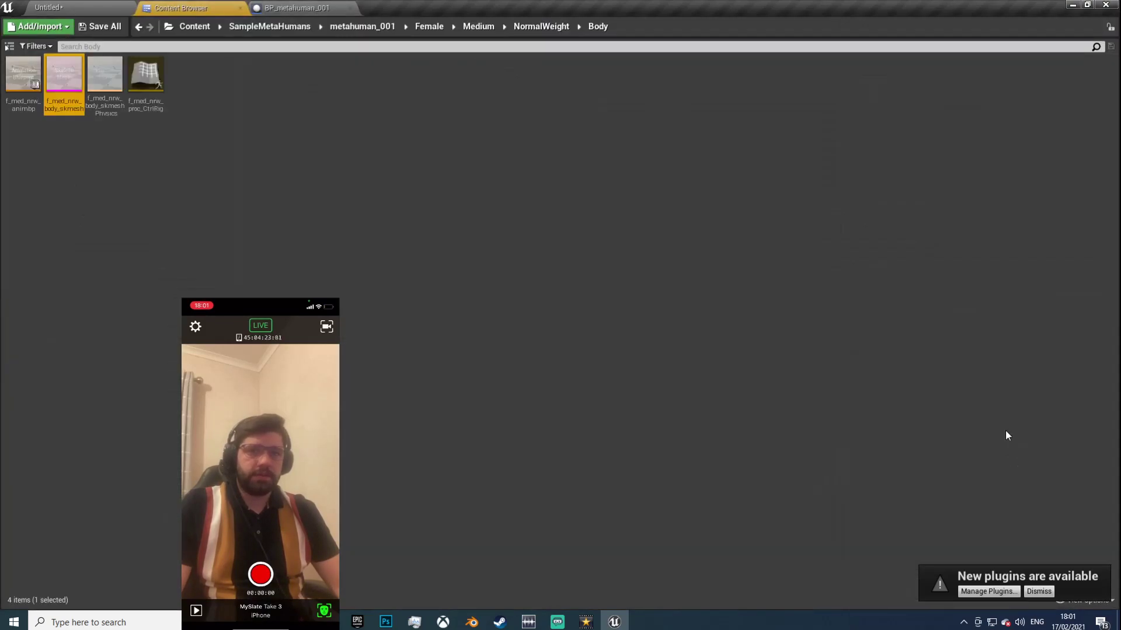
Step: Open f_med_nrw_body_skmesh's skeleton, metahuman_base_skel, in the Retarget Manager
double_click(64, 81)
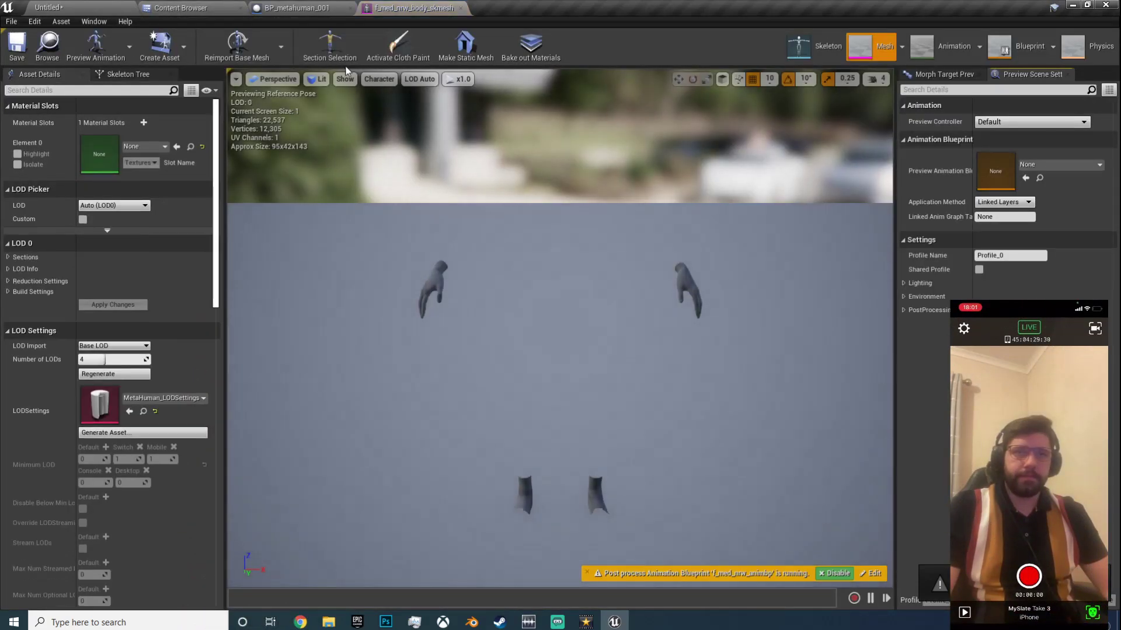
click(821, 46)
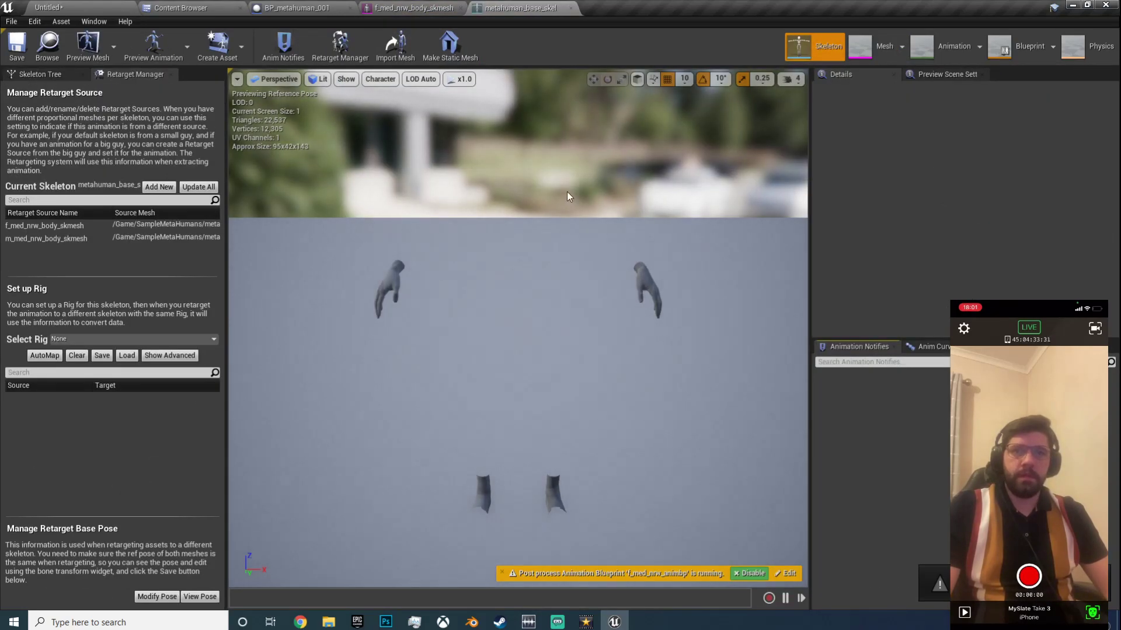
click(172, 75)
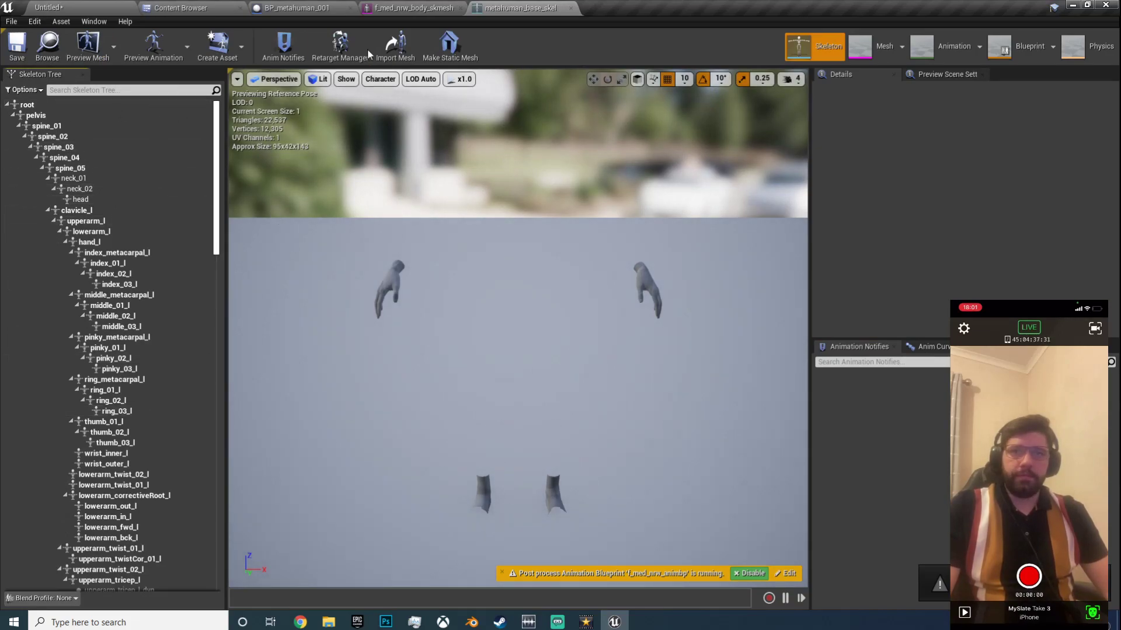
click(342, 44)
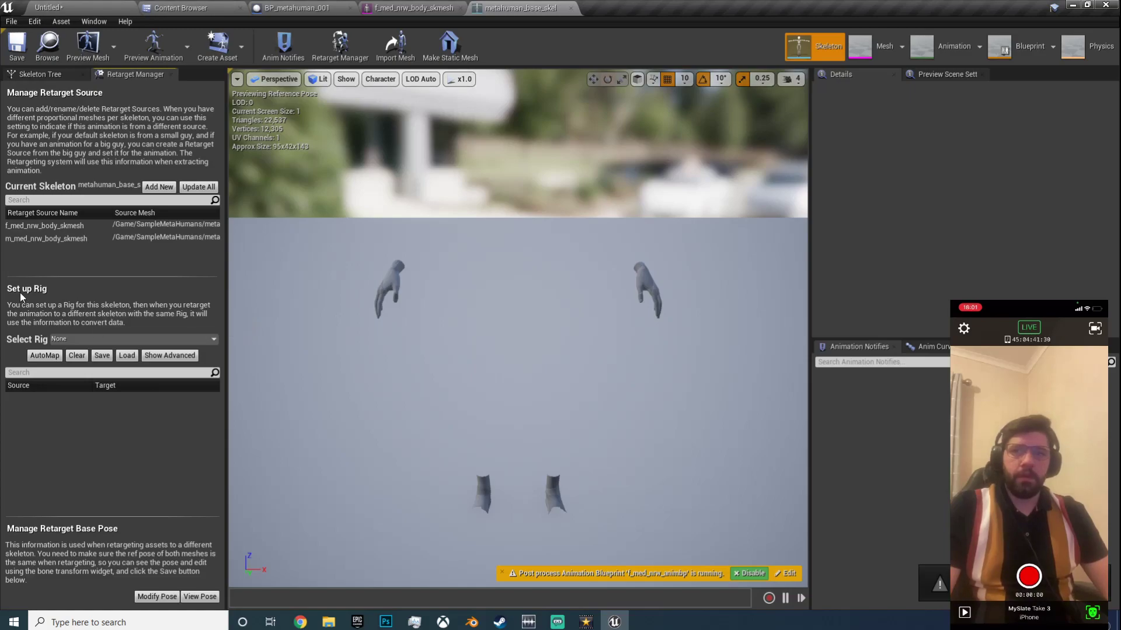
Step: Assign the Humanoid rig and set the retarget base pose from the current pose
click(97, 338)
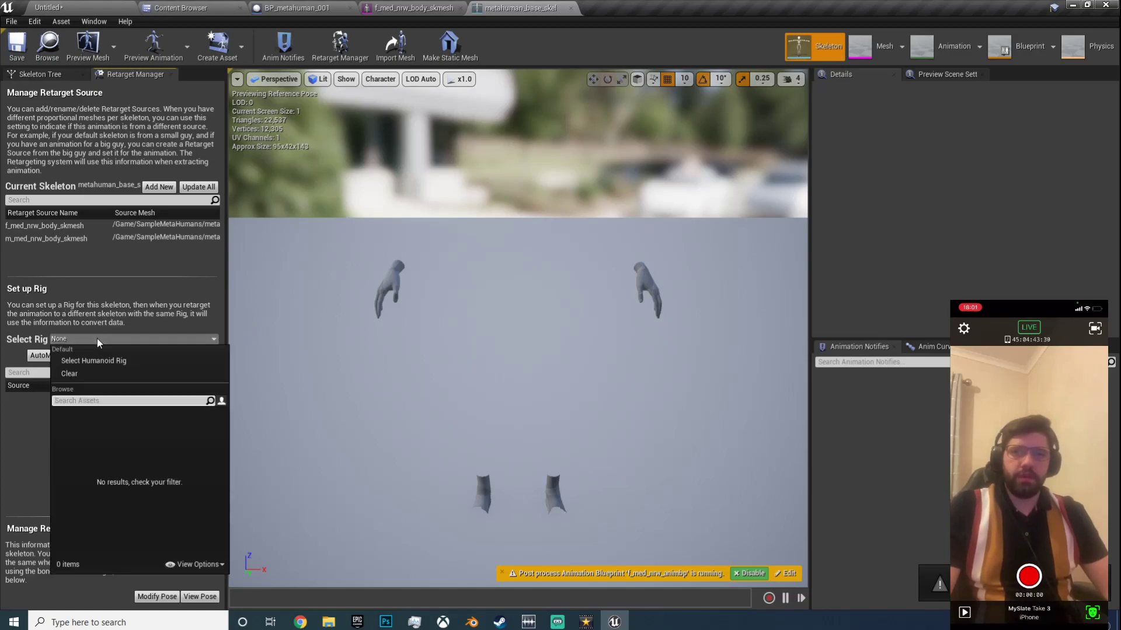
click(89, 362)
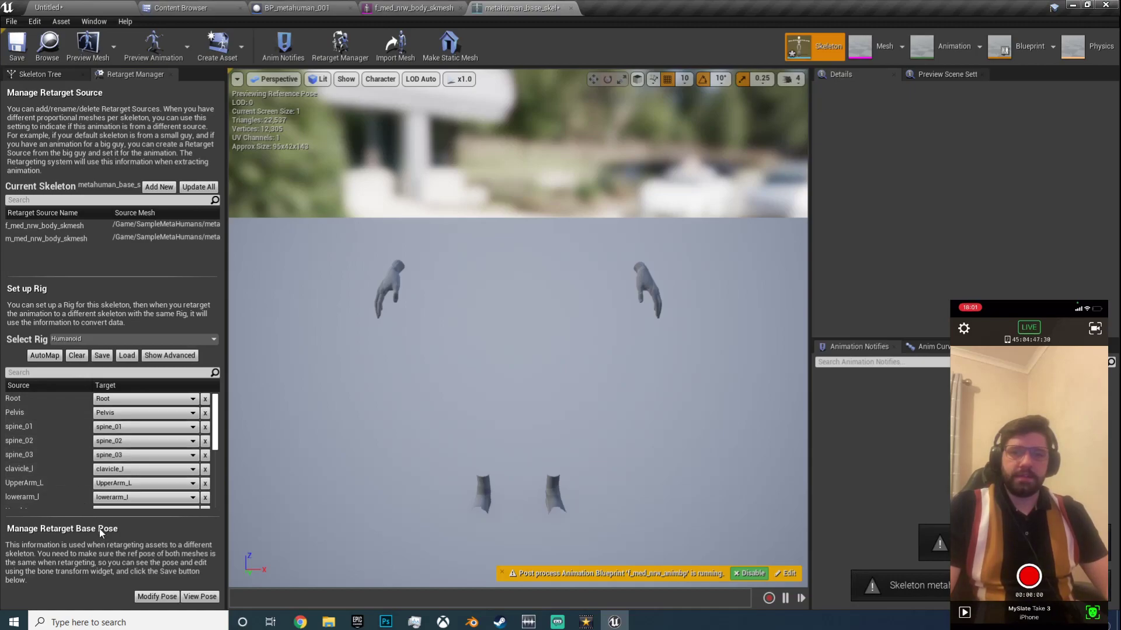
click(166, 599)
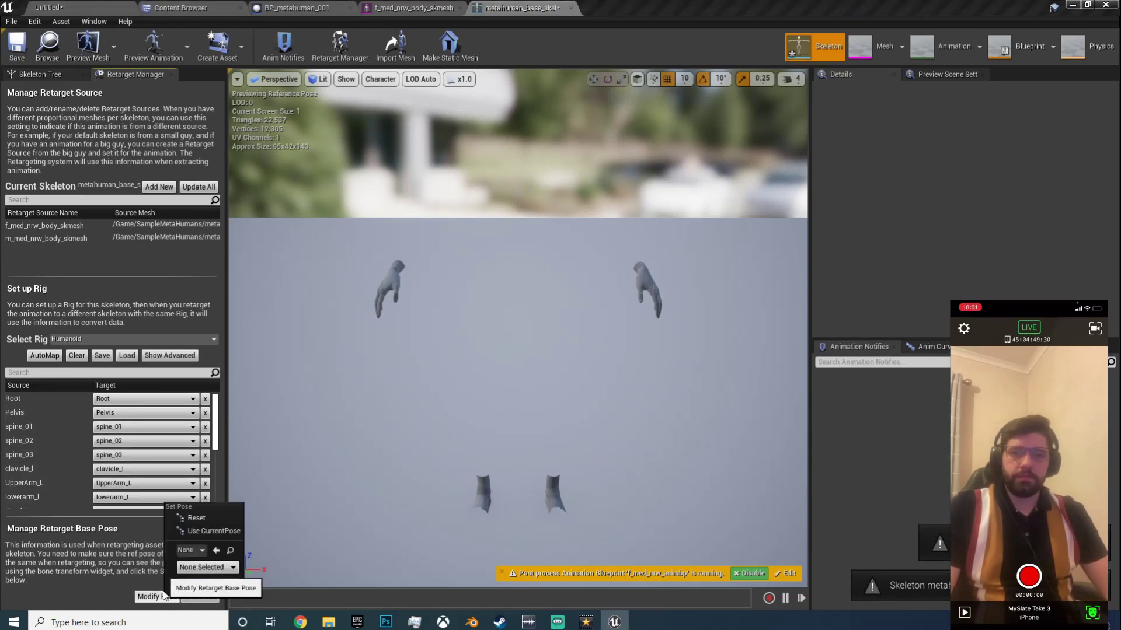
click(211, 530)
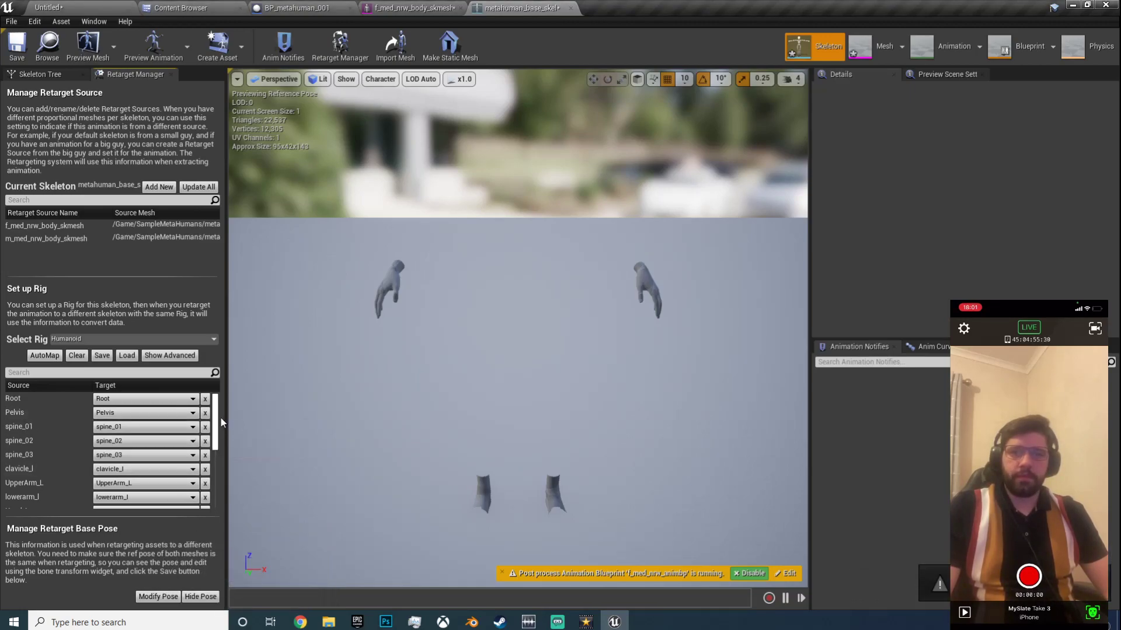
mouse_move(216, 418)
mouse_down()
mouse_move(217, 486)
mouse_move(214, 414)
mouse_up()
Step: Show the advanced bone mappings and turn off the retarget base pose preview
click(170, 355)
scroll(195, 442, down, 6)
scroll(175, 447, down, 8)
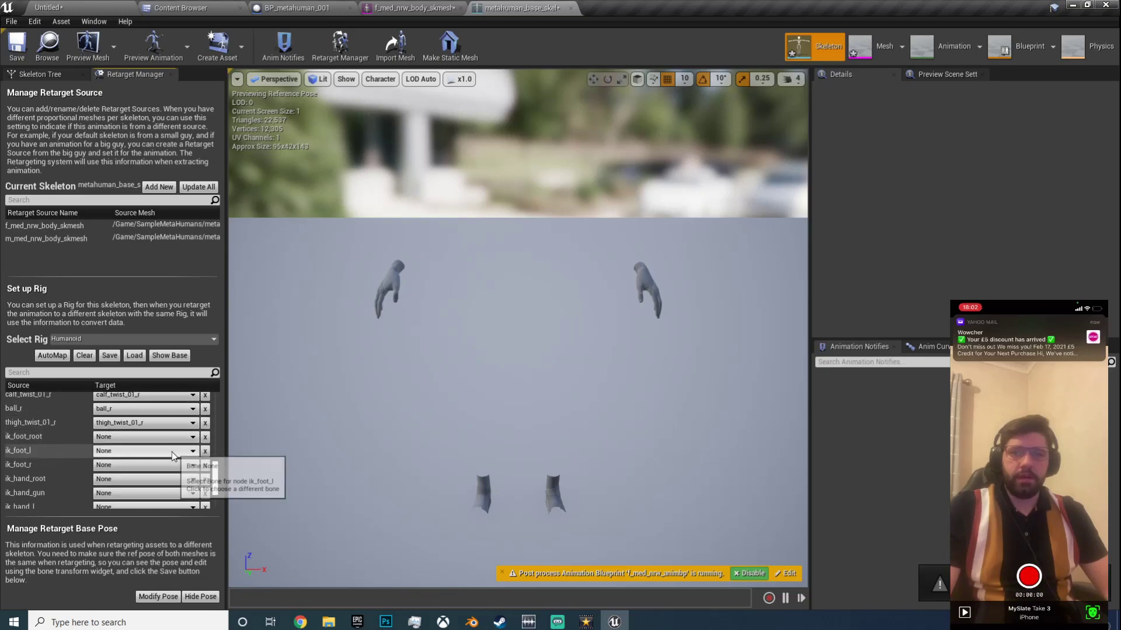
scroll(140, 464, up, 12)
scroll(145, 461, up, 3)
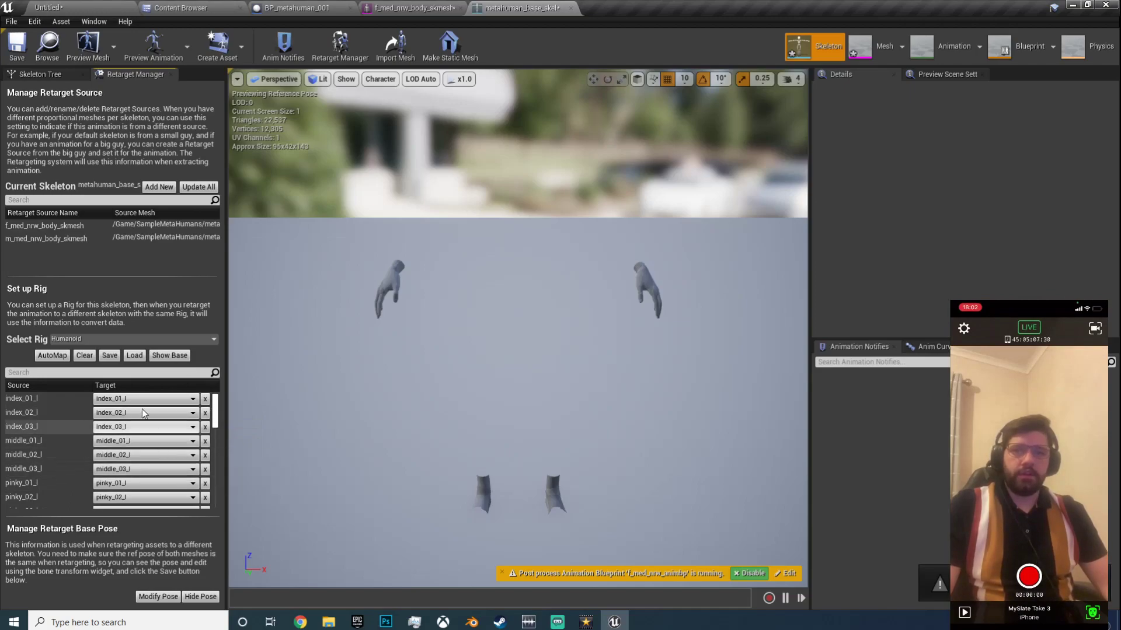
click(201, 597)
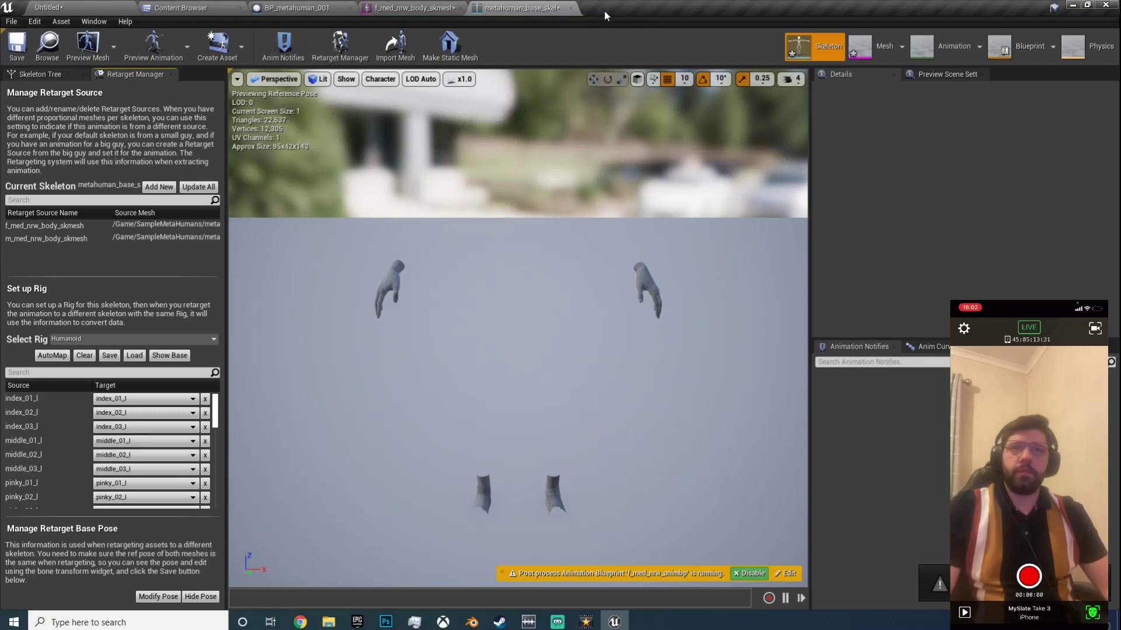
Step: Save the base skeleton and all unsaved content, naming the level UntitledMyLevel
click(19, 48)
click(47, 8)
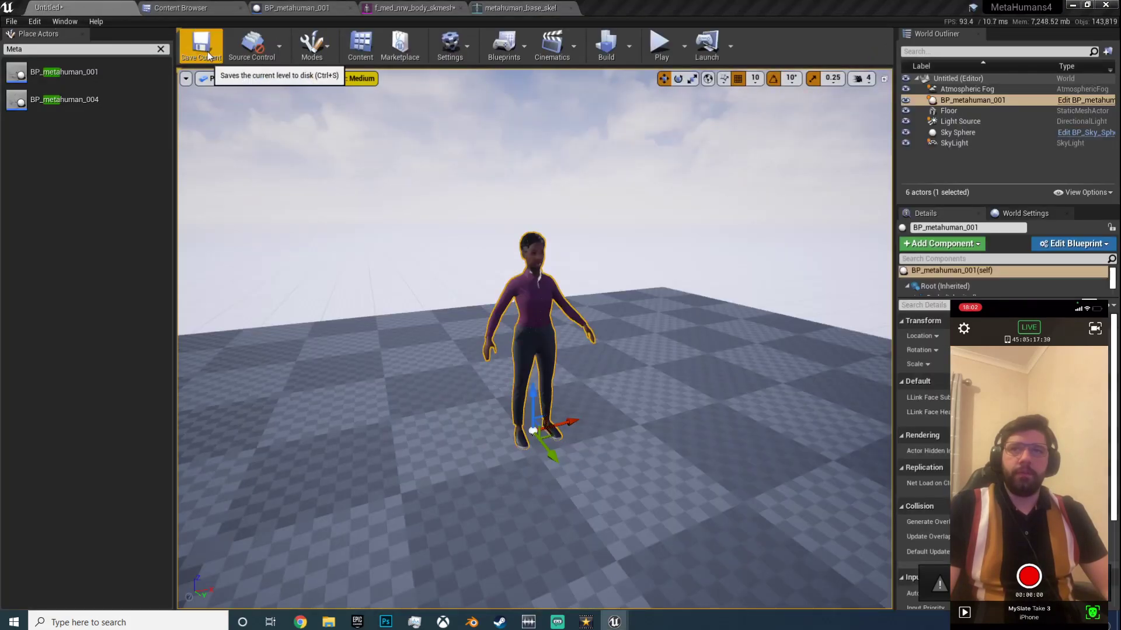
click(186, 9)
click(101, 26)
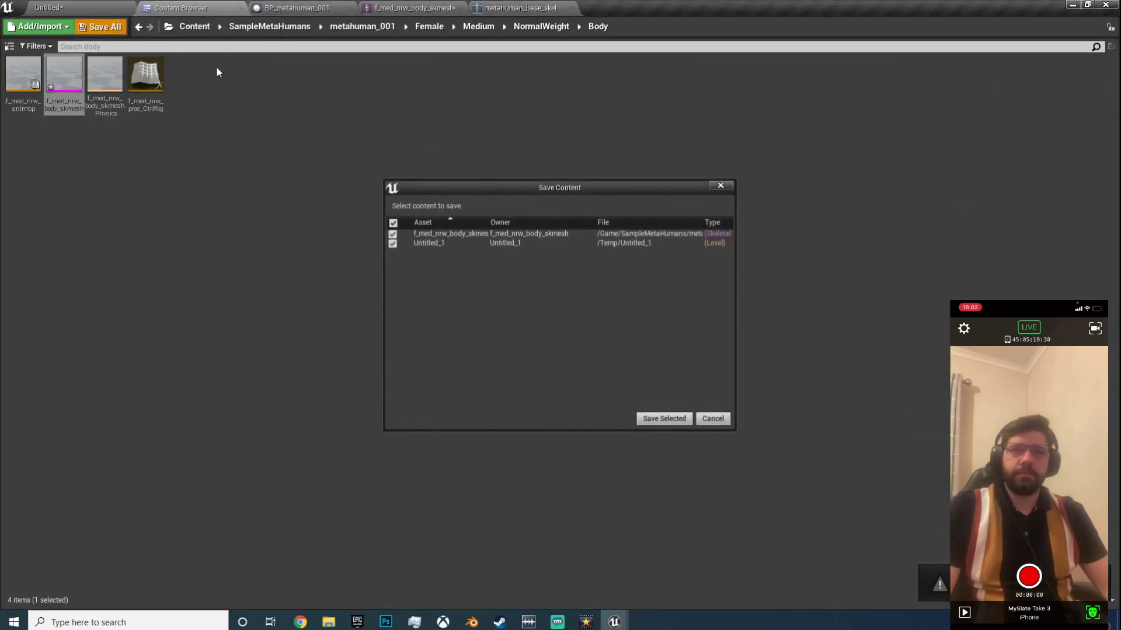
click(677, 421)
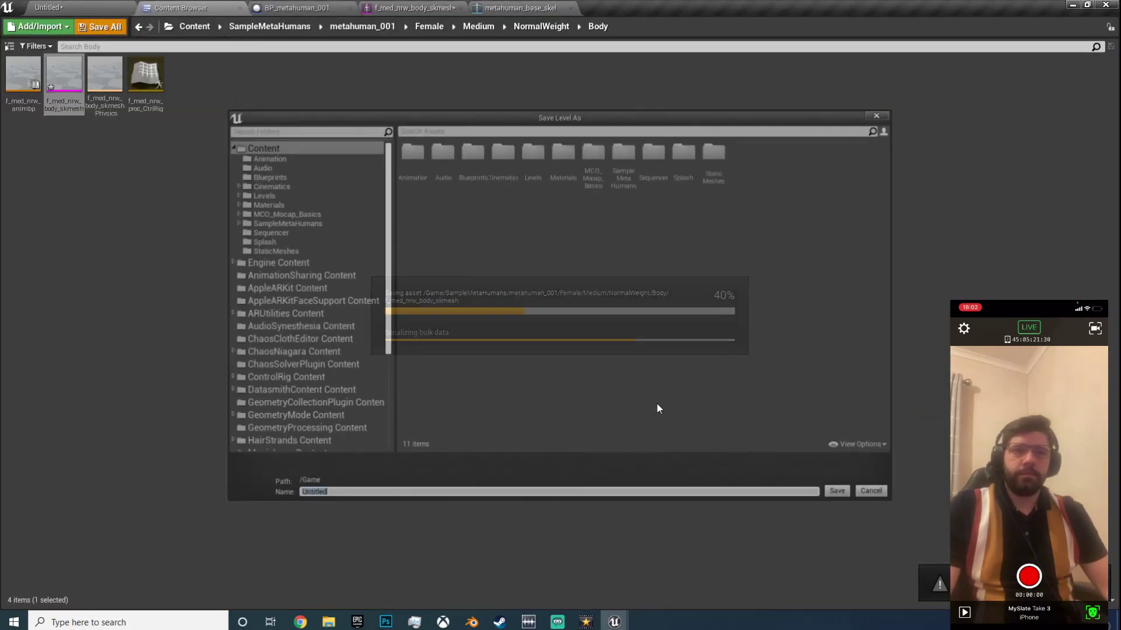
click(662, 496)
text(MyLevel)
key(Return)
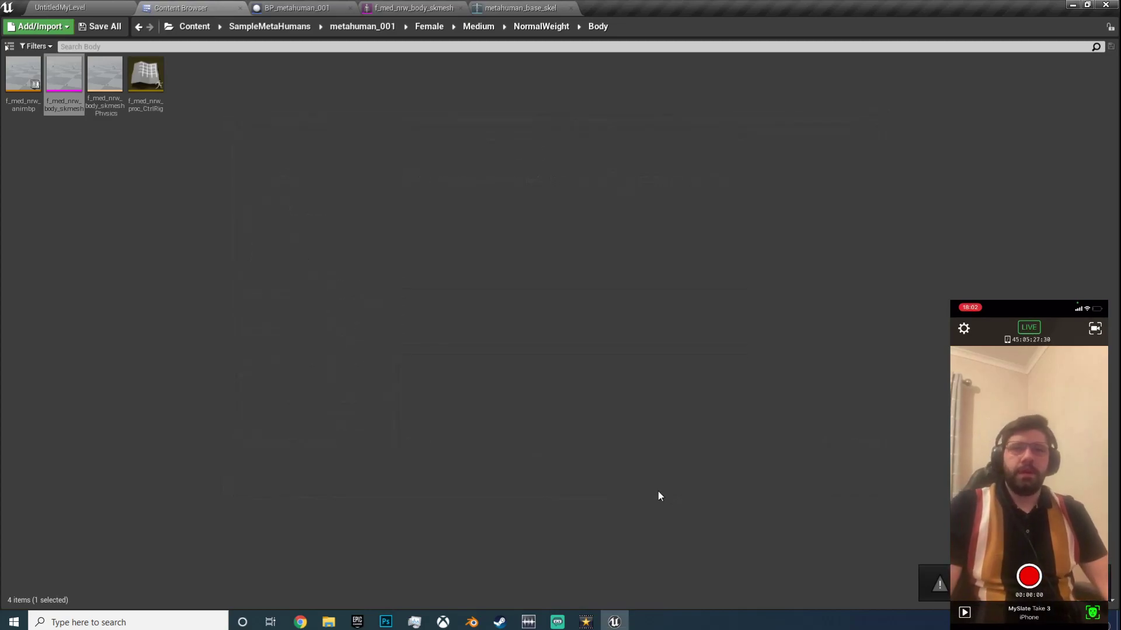
Step: Inspect UntitledMyLevel_BuiltData in the root Content folder, then return to metahuman_base_skel
click(196, 28)
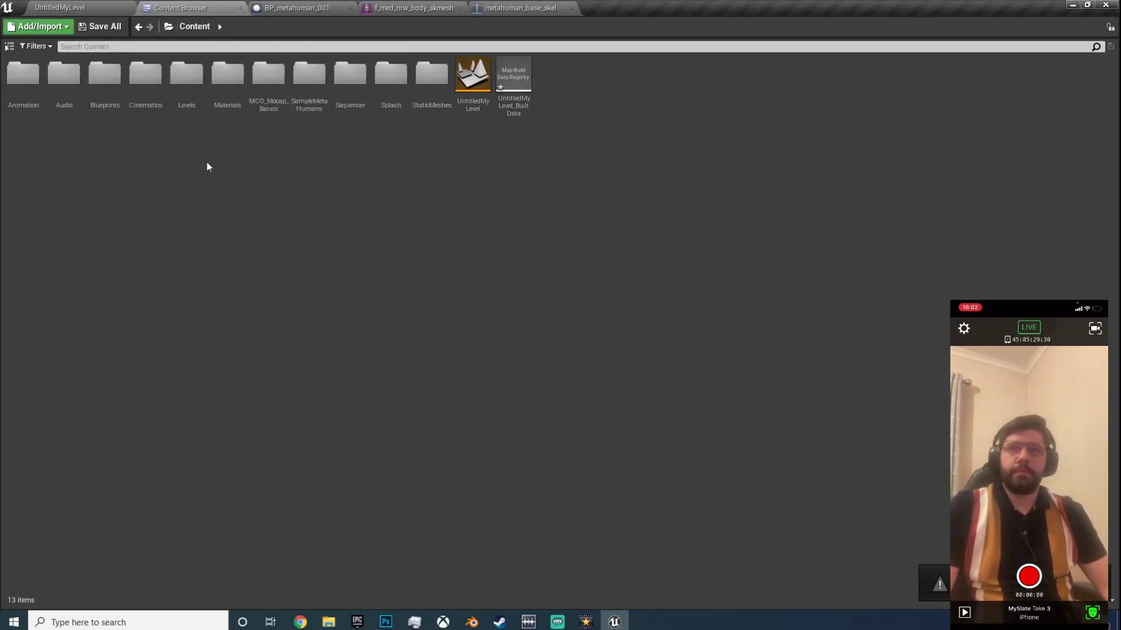
click(513, 88)
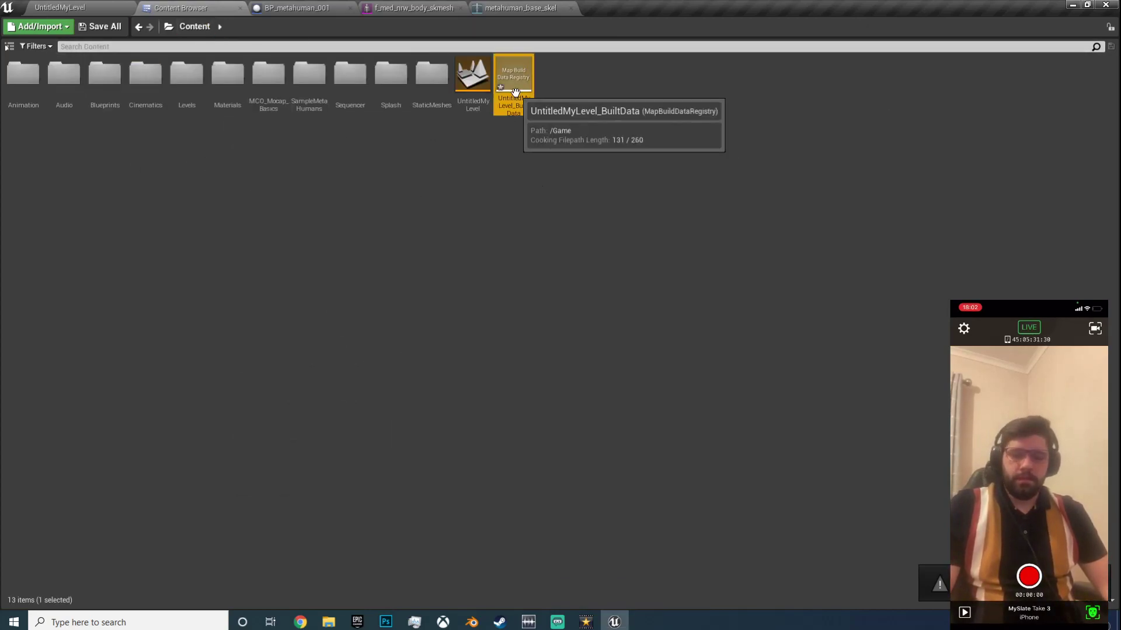
click(456, 191)
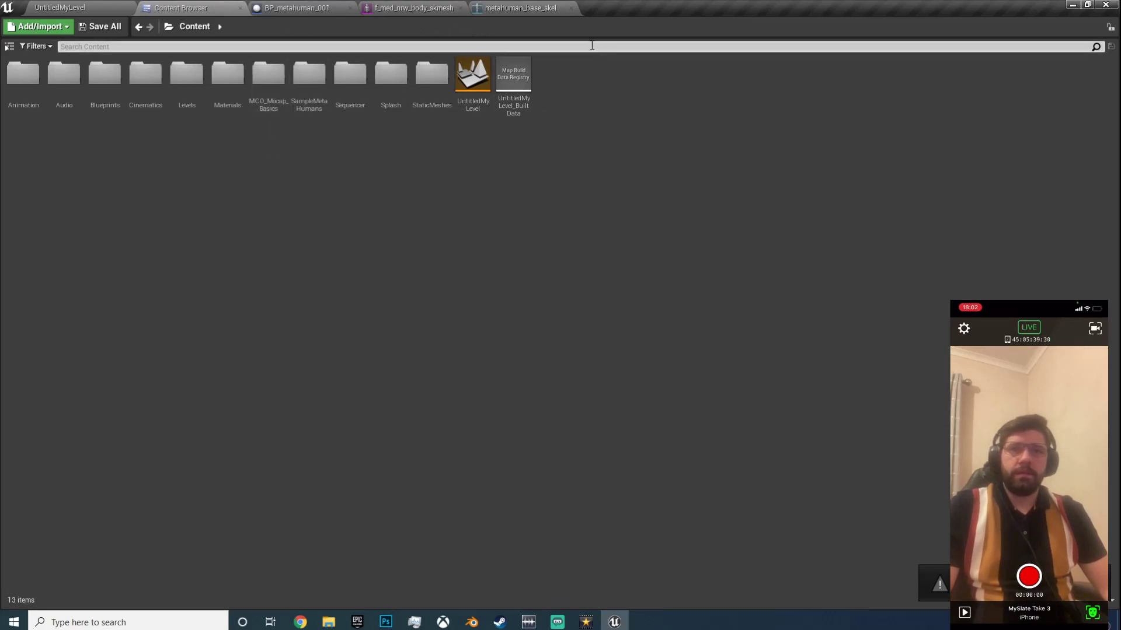
click(509, 8)
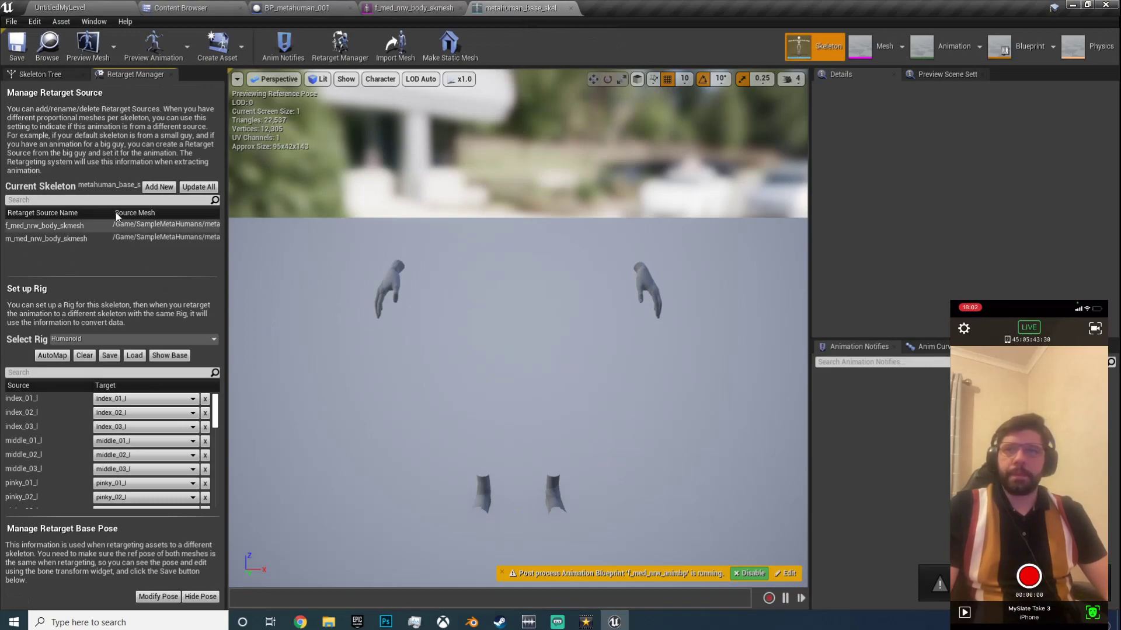
Step: Show retargeting options and recursively set translation retargeting to Skeleton from the root bone
click(41, 74)
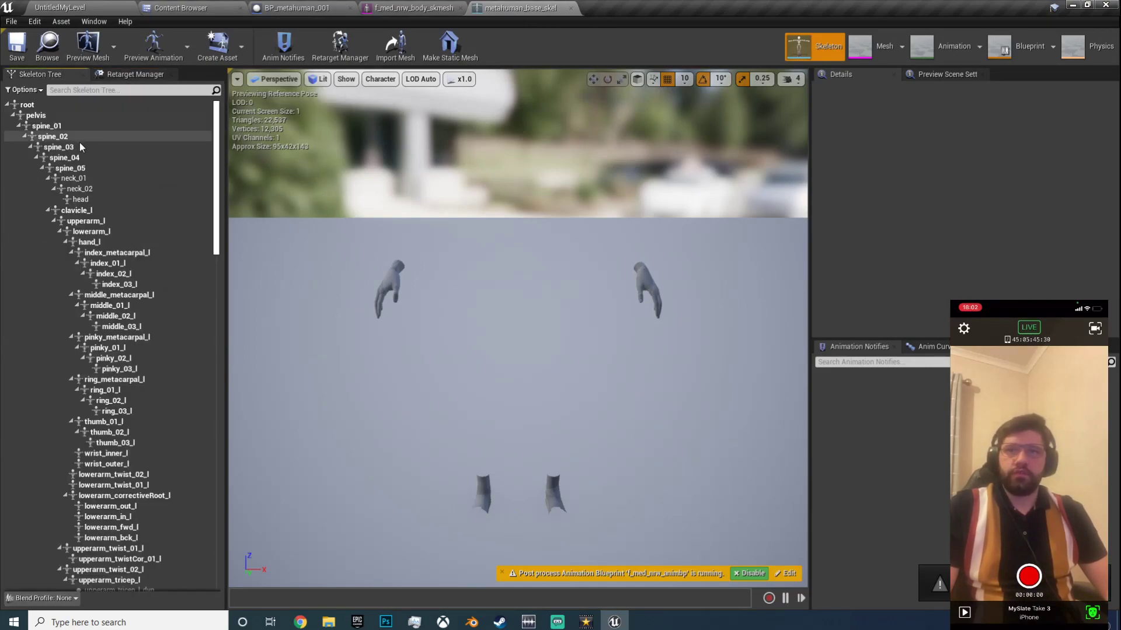
click(31, 90)
click(35, 112)
click(117, 130)
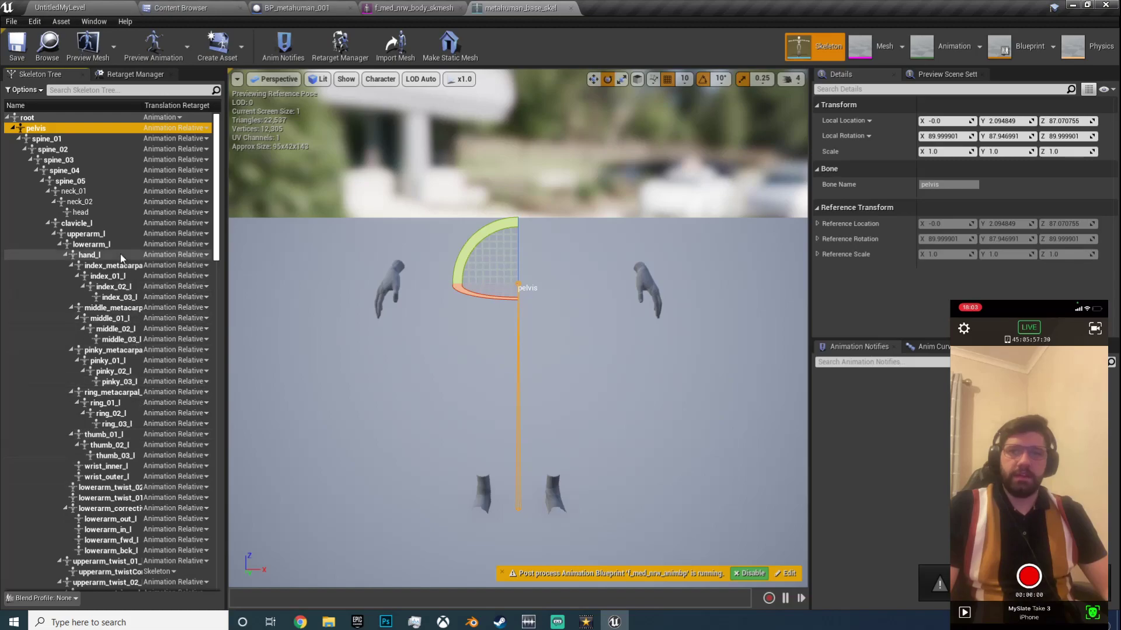
click(52, 117)
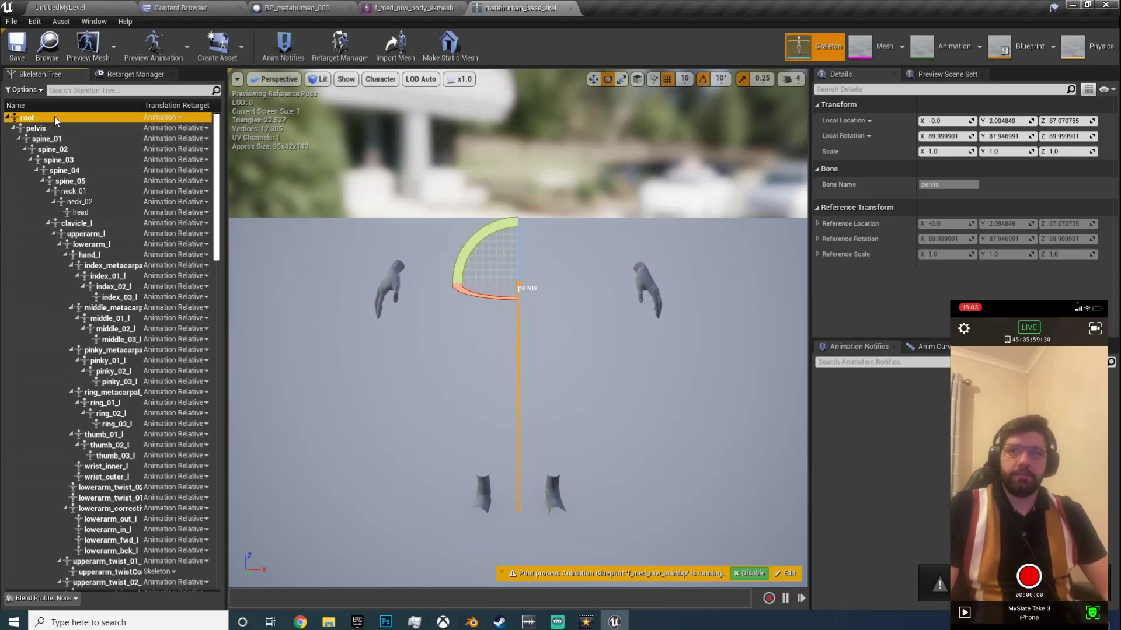
right_click(44, 117)
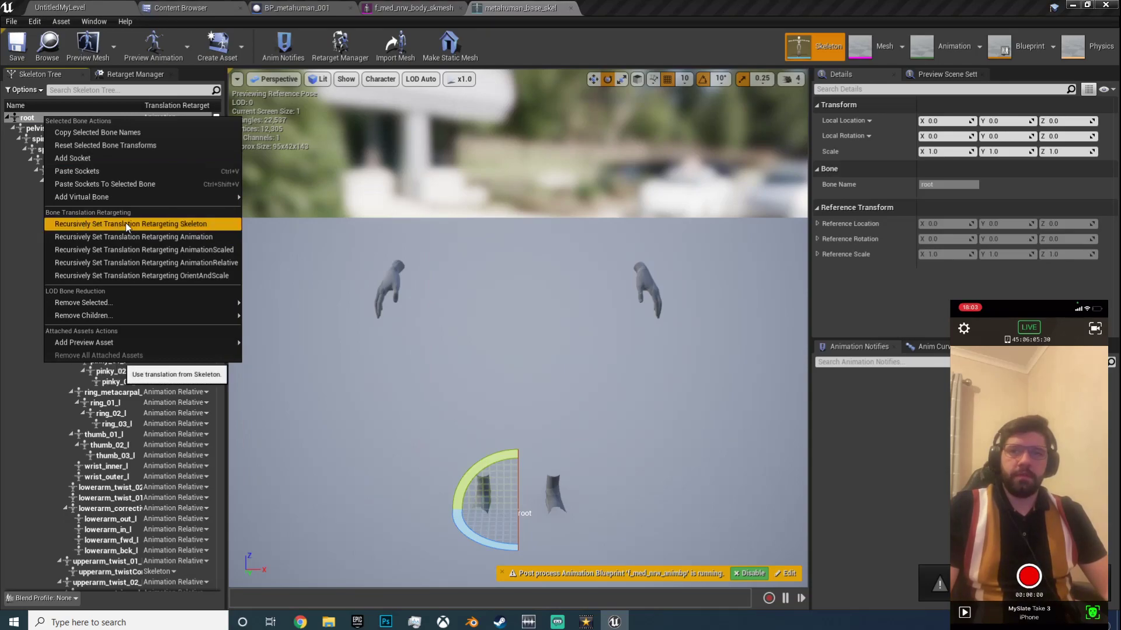
click(188, 224)
scroll(184, 252, down, 20)
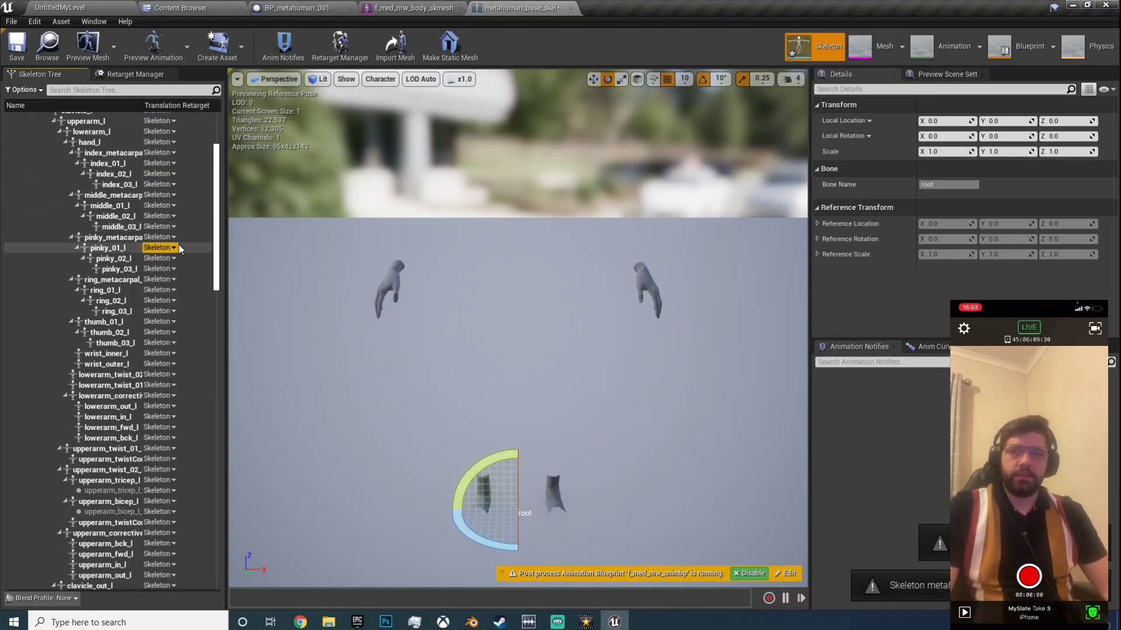
scroll(181, 258, down, 12)
scroll(151, 470, up, 15)
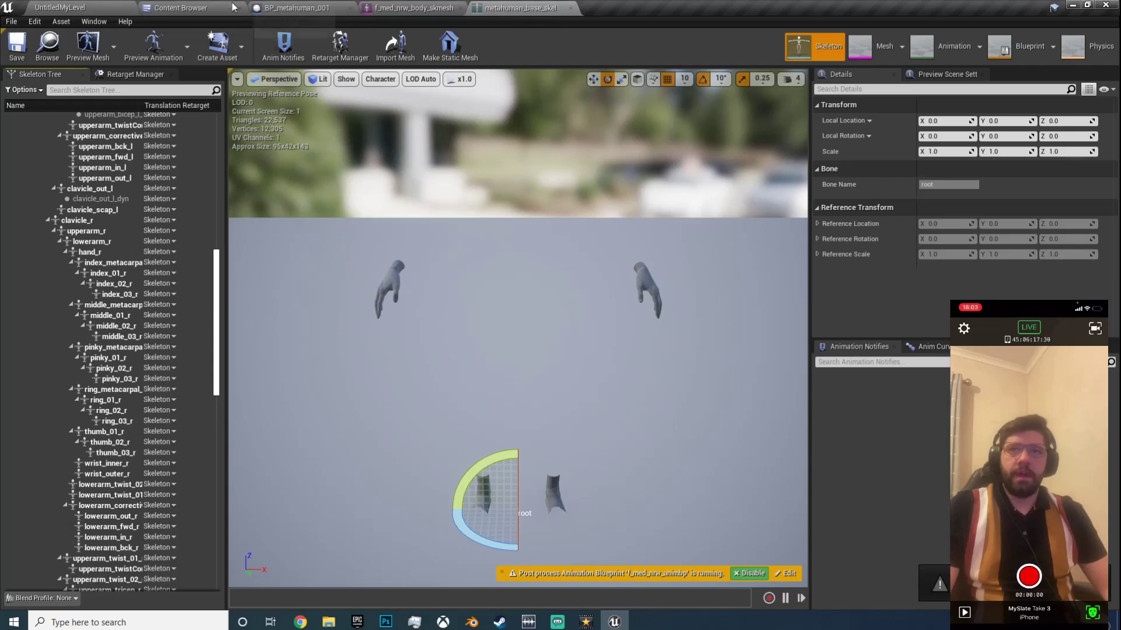
Step: Open UE4_Mannequin_Skeleton from MCO_Mocap_Basics/Character/Mesh
click(191, 9)
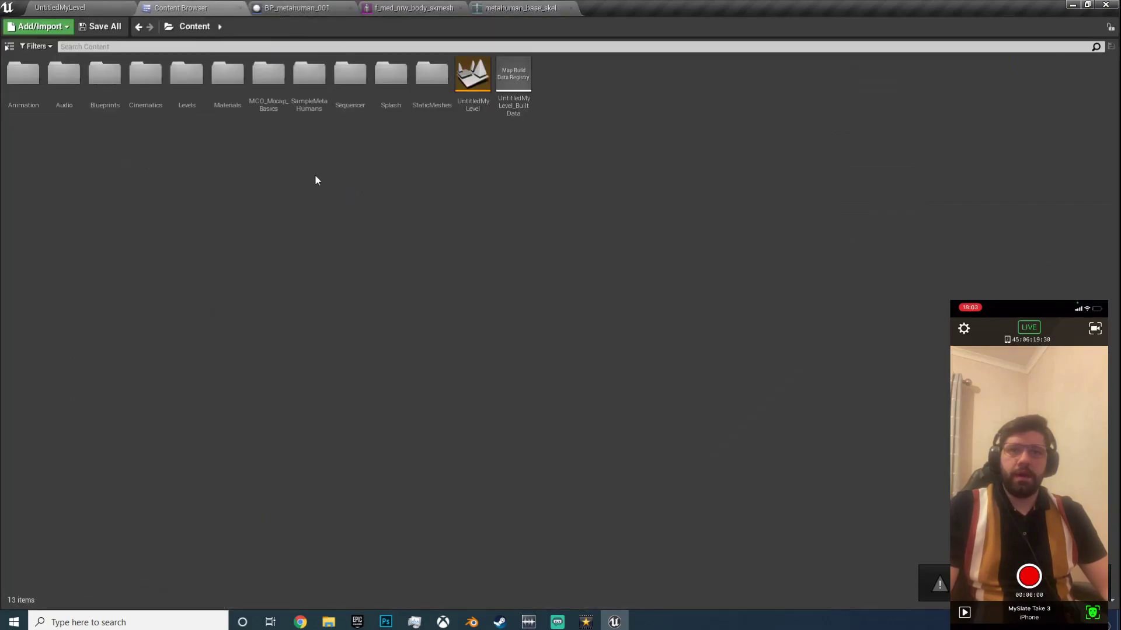
double_click(261, 87)
double_click(70, 82)
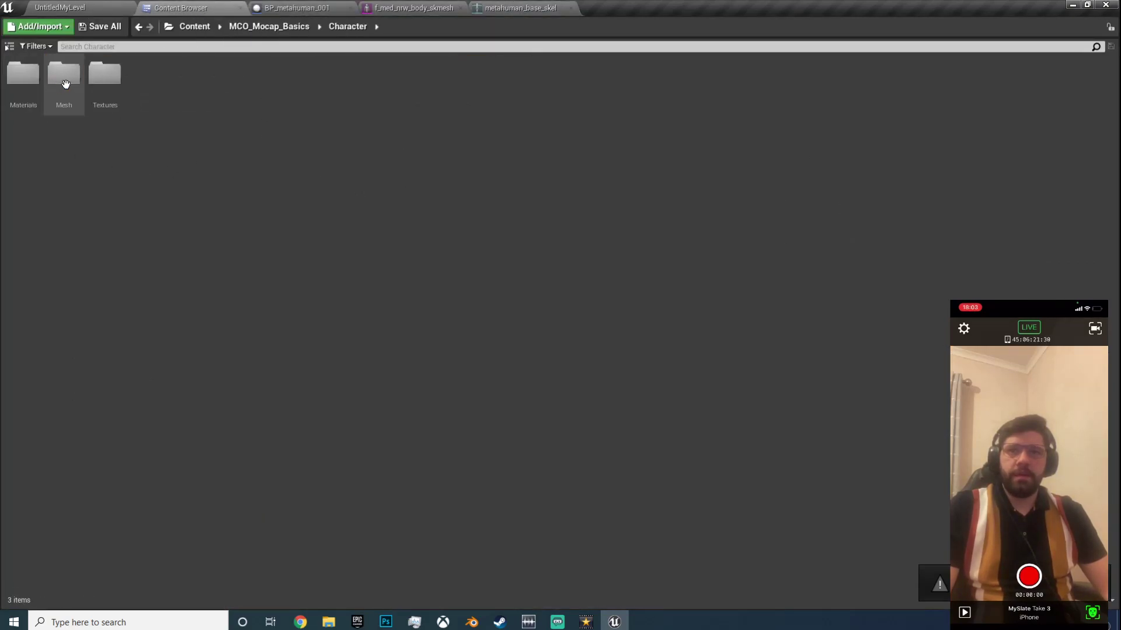
double_click(63, 73)
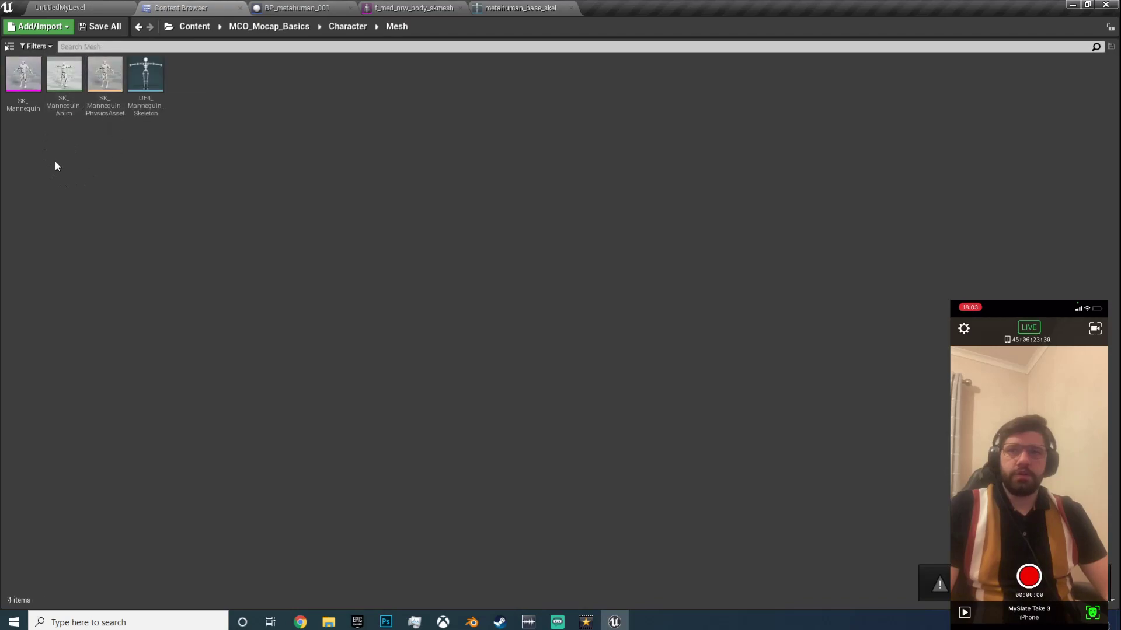
double_click(142, 82)
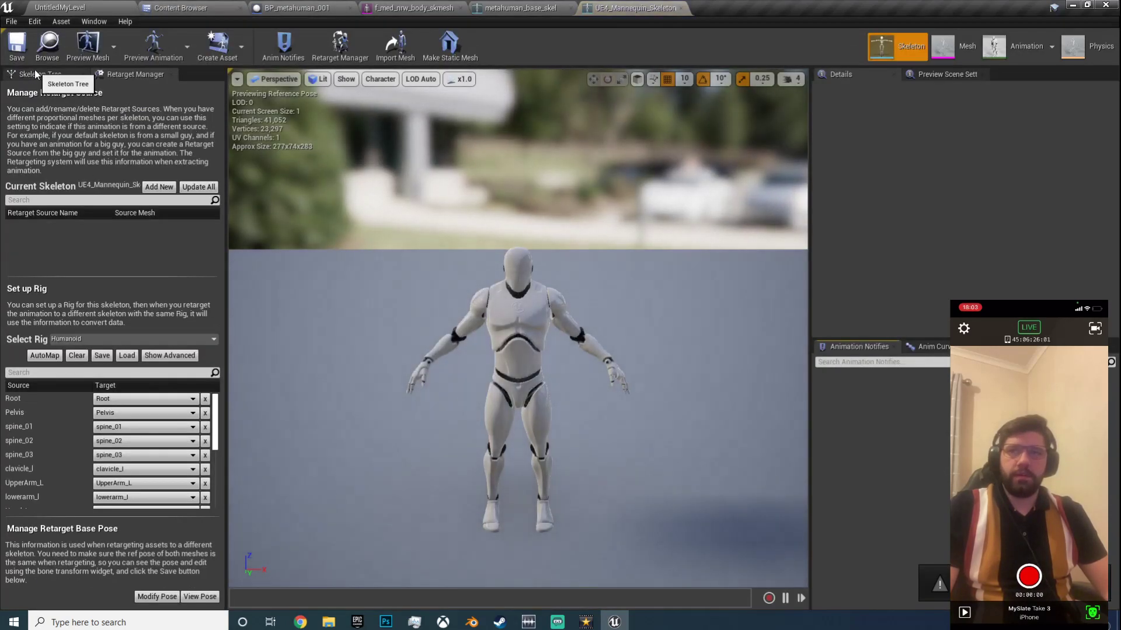
Step: Recursively set the mannequin's translation retargeting to Skeleton from its root bone
click(36, 73)
click(37, 91)
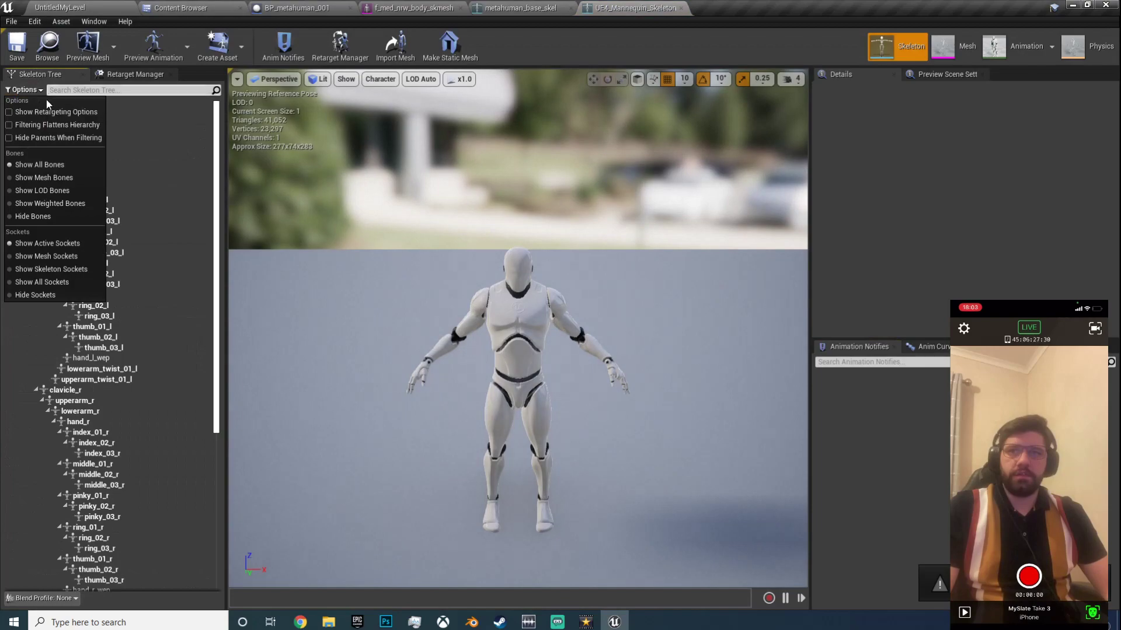
click(10, 112)
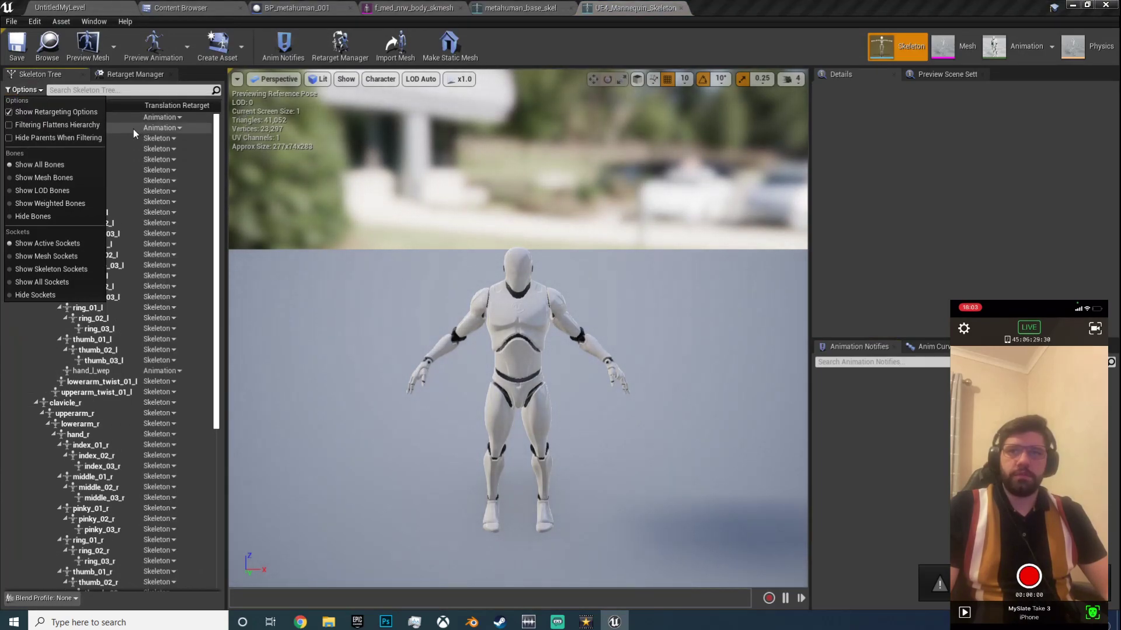
click(35, 129)
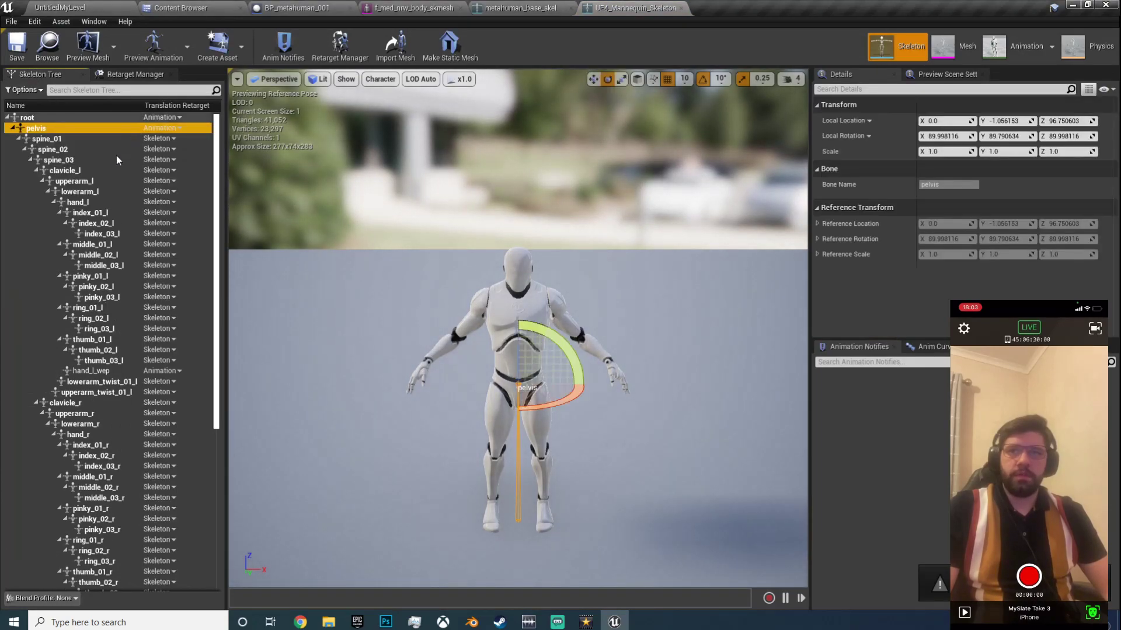
click(26, 117)
right_click(33, 116)
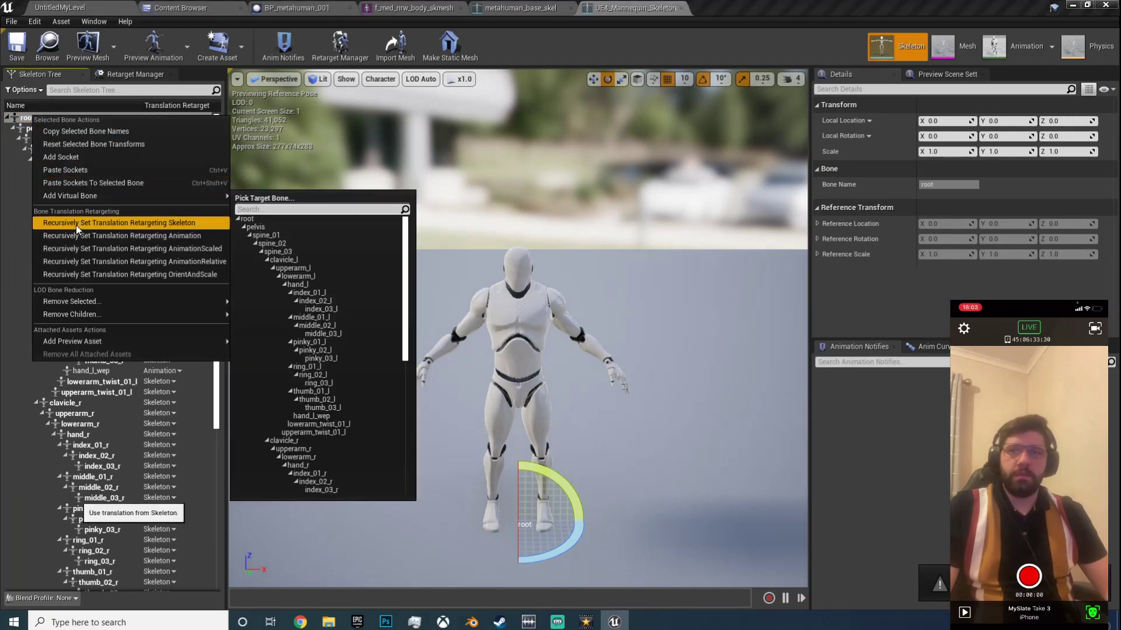
click(73, 224)
scroll(82, 230, down, 4)
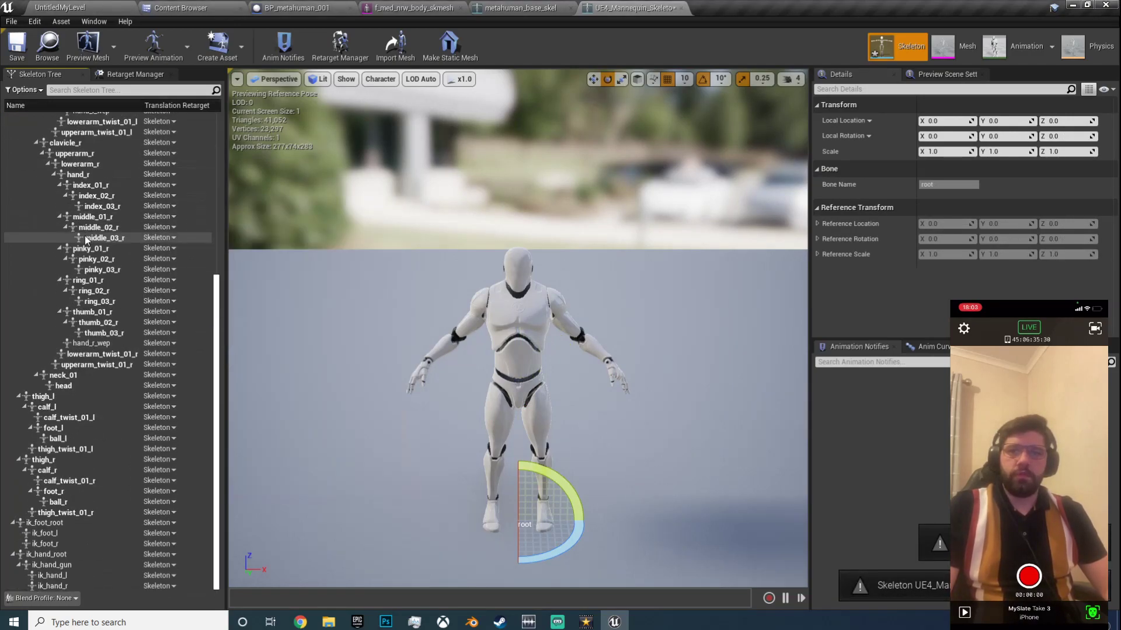
scroll(104, 348, down, 3)
scroll(105, 347, up, 7)
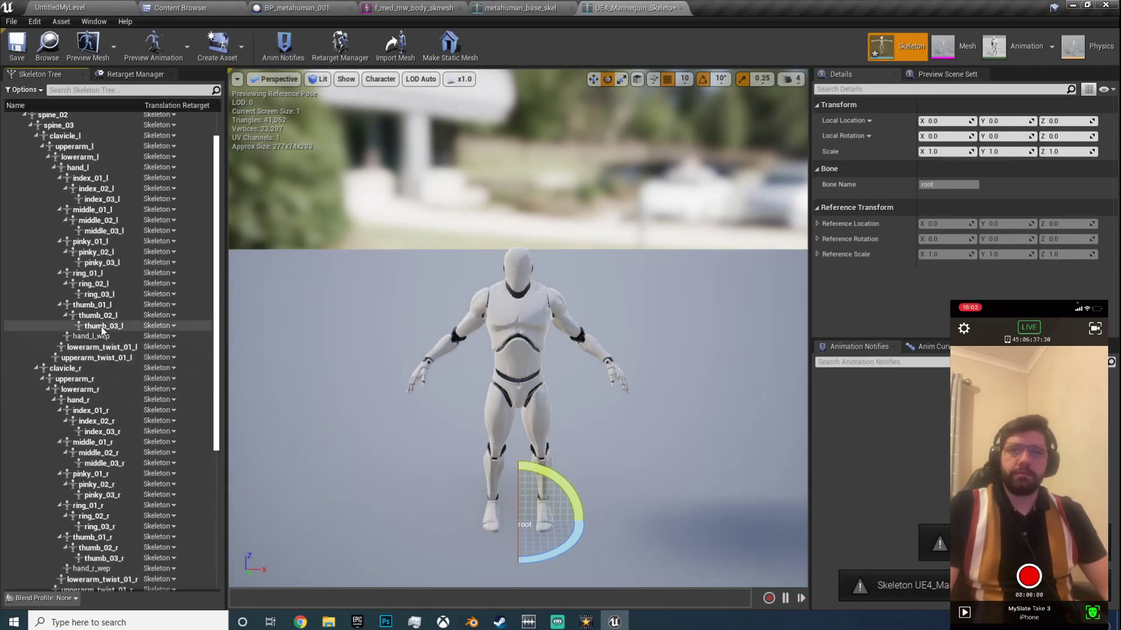
Step: Save both the mannequin and MetaHuman skeletons and show metahuman_base_skel's retarget settings
click(35, 52)
click(525, 8)
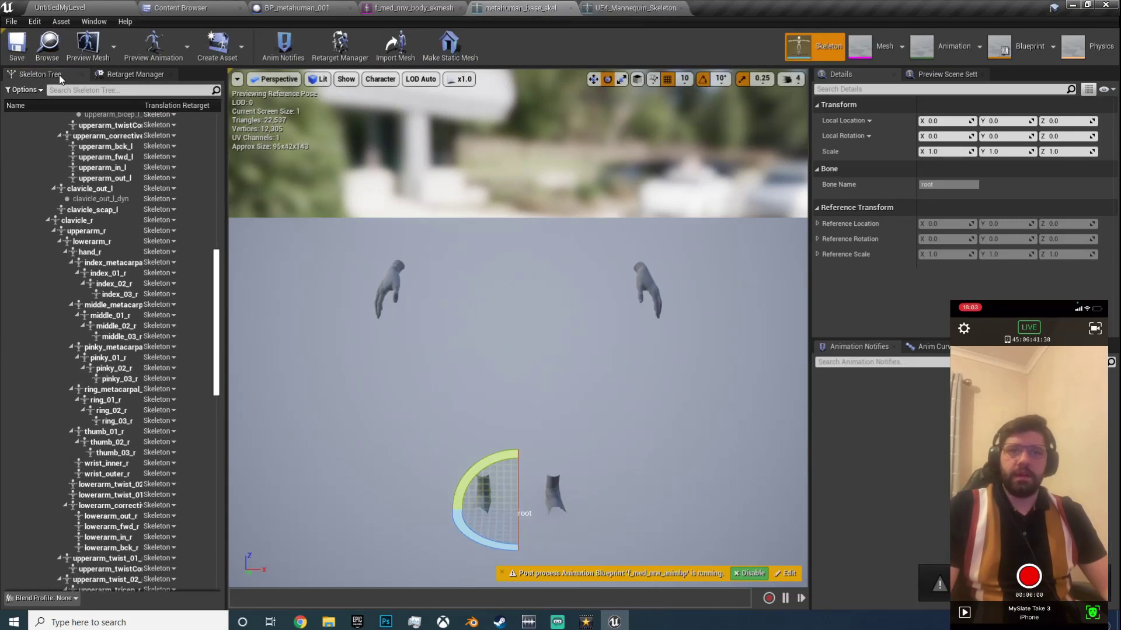
click(17, 52)
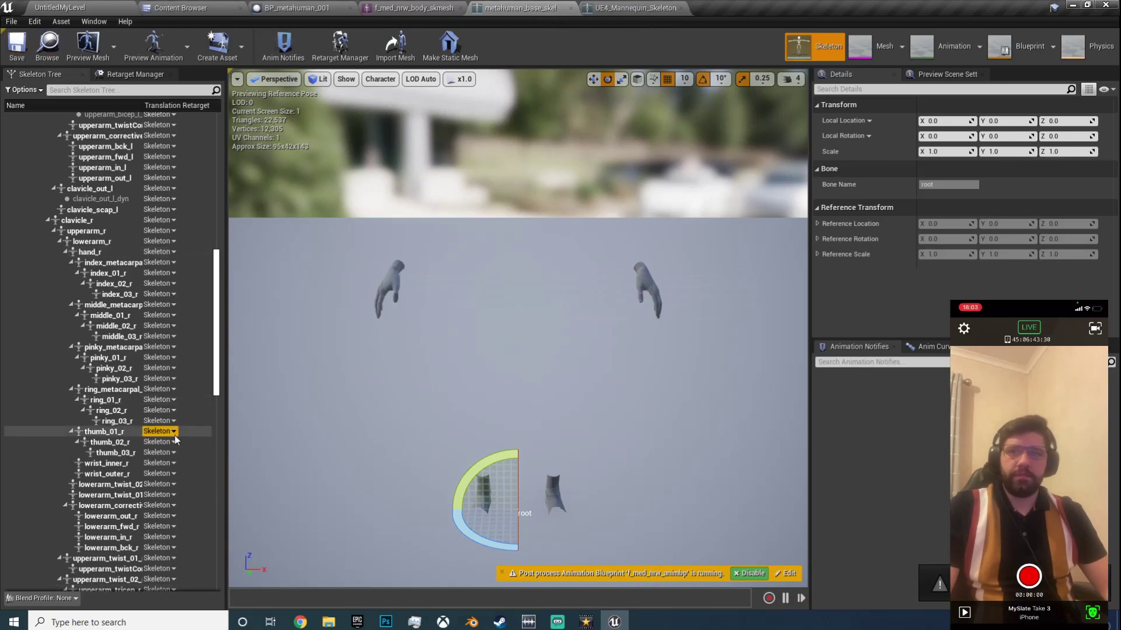
click(153, 77)
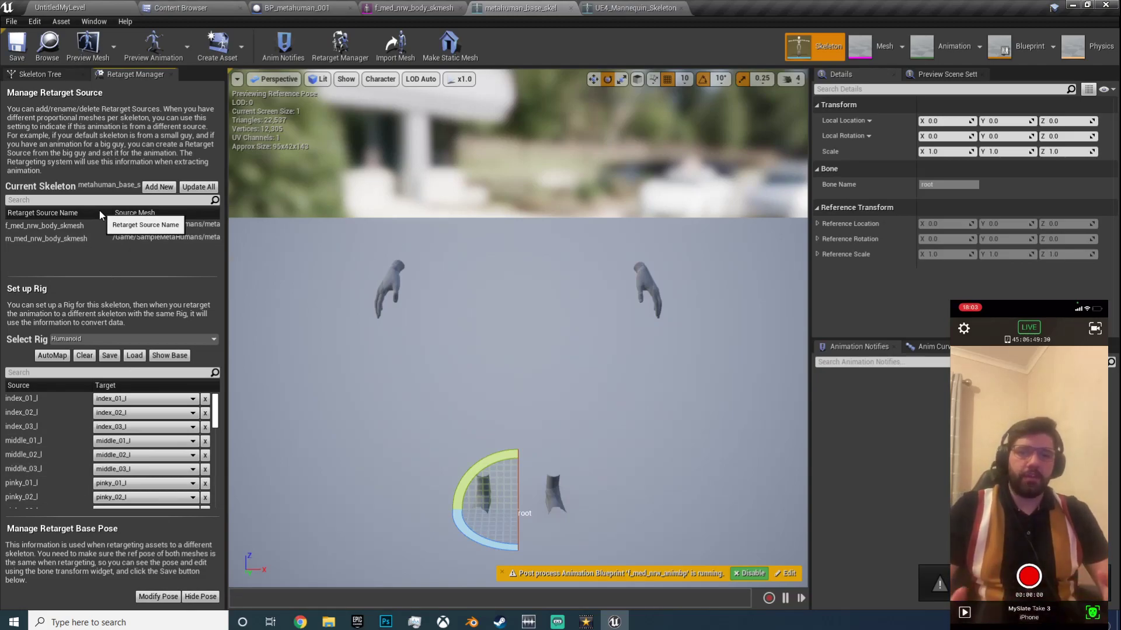
Step: Preview Convo_01_Low_Key_Loop on UE4_Mannequin_Skeleton, then return to metahuman_base_skel
click(628, 8)
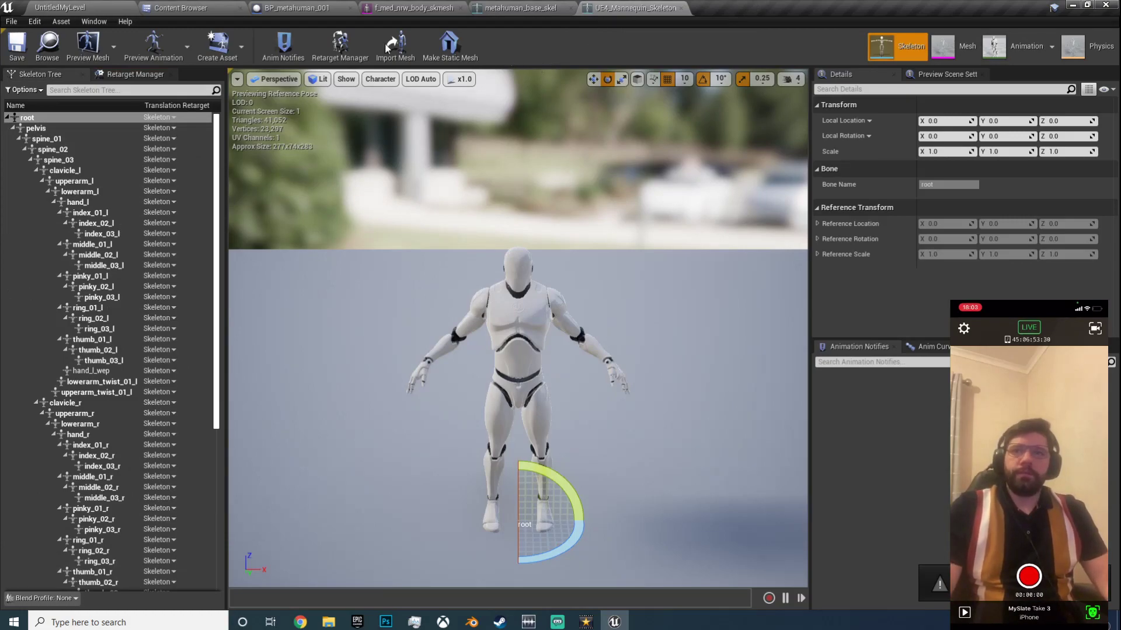
click(177, 41)
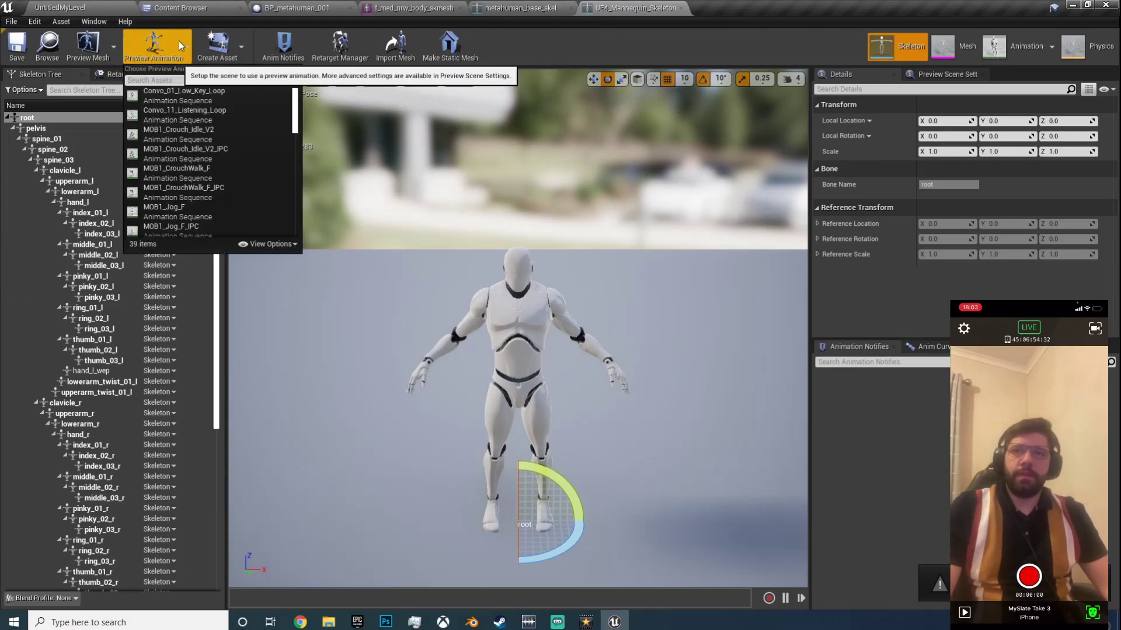
click(150, 95)
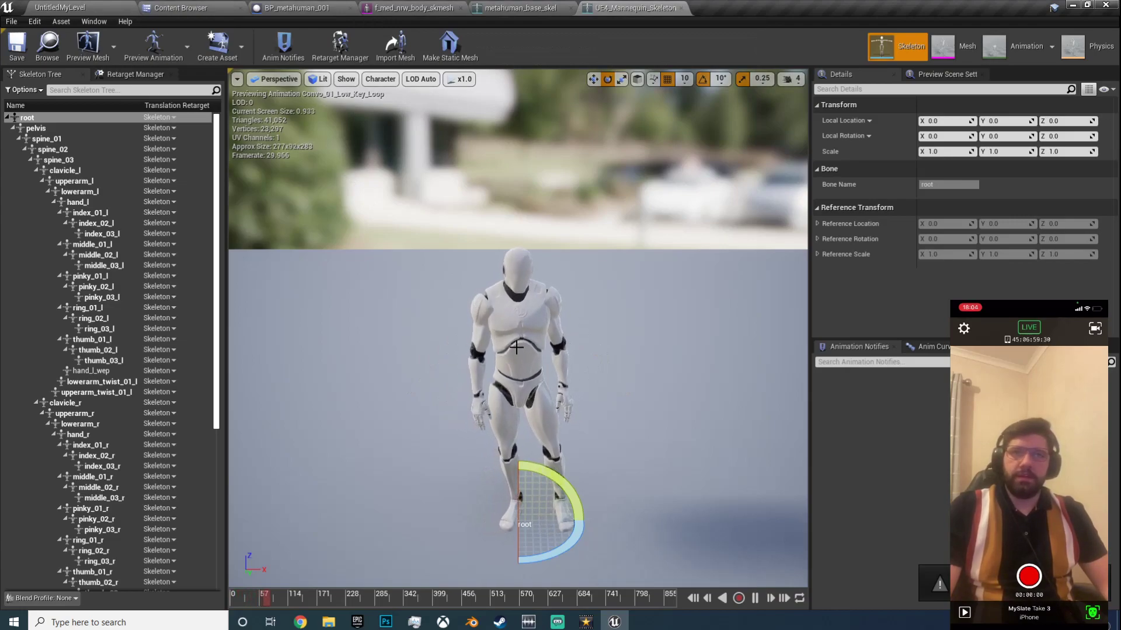
click(520, 8)
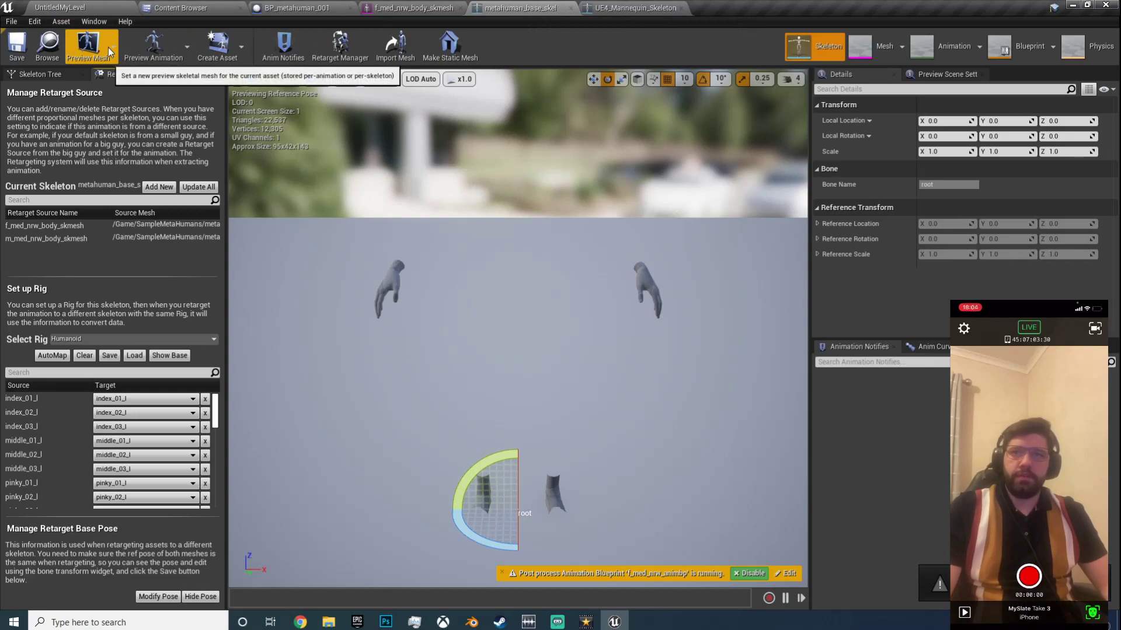
Step: Browse to MCO_Mocap_Basics/Animation/Conversations/Root_Motion in the Content Browser
click(62, 8)
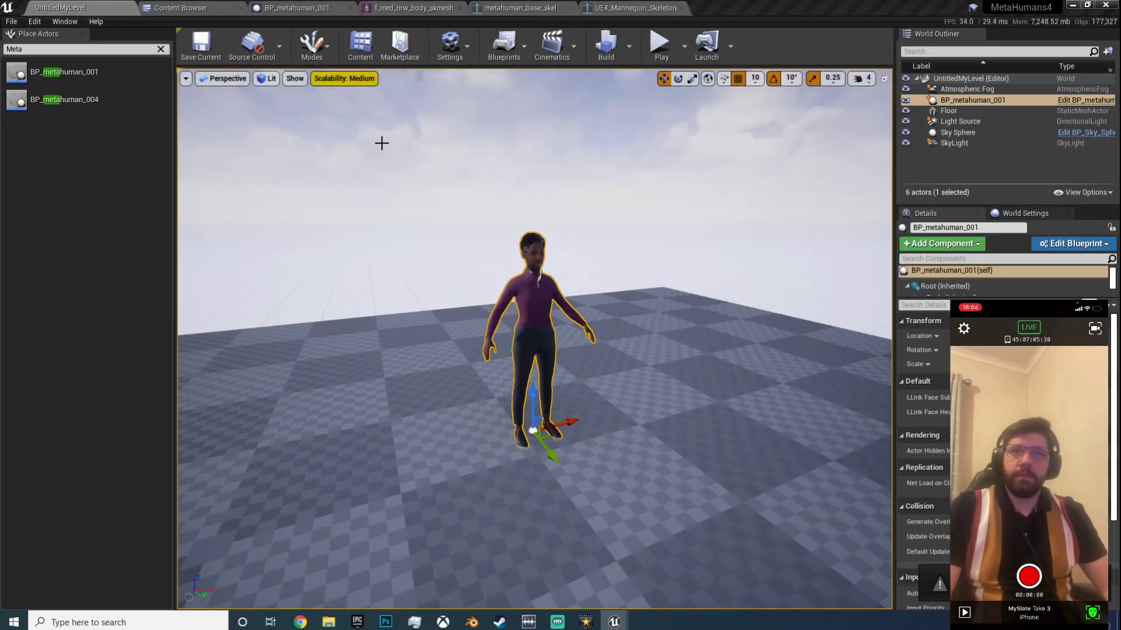
click(180, 8)
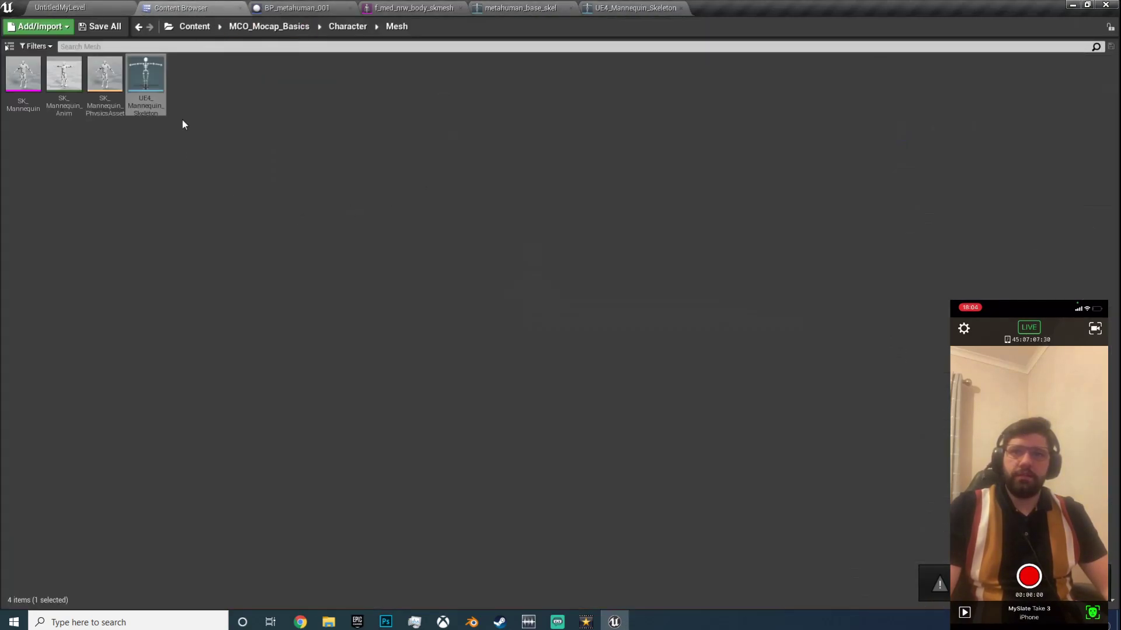
click(190, 28)
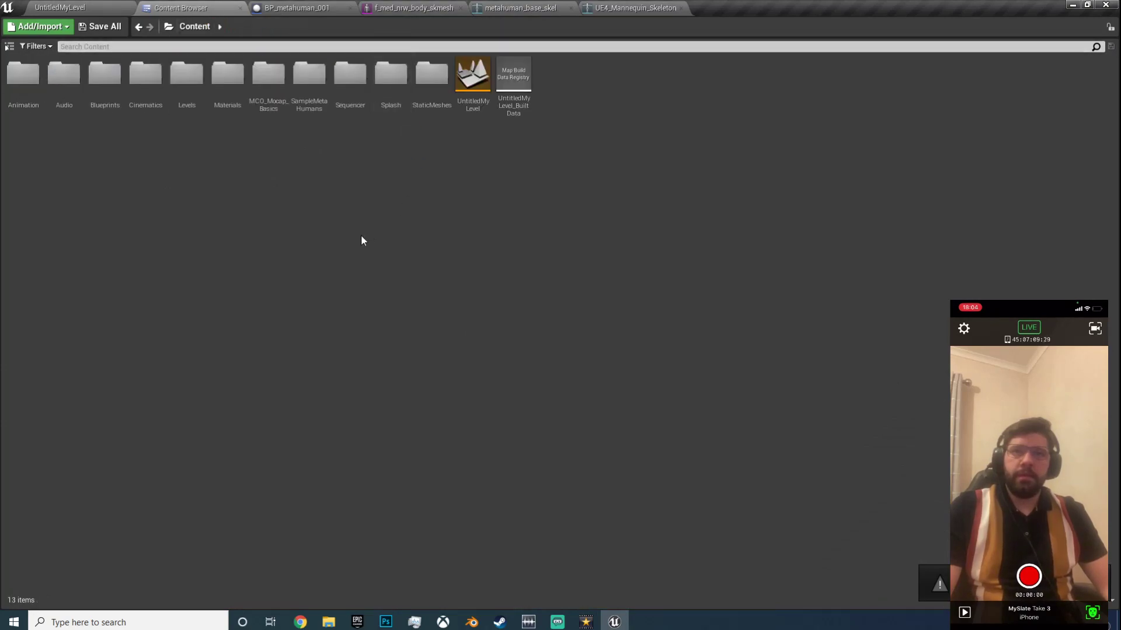
double_click(270, 95)
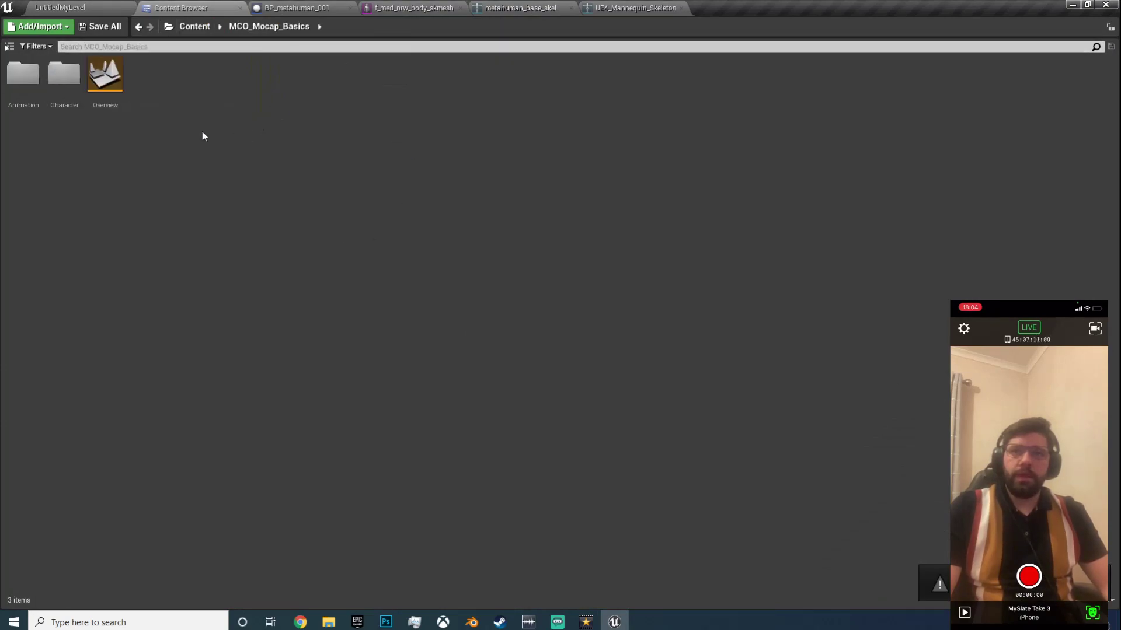
double_click(24, 82)
double_click(24, 82)
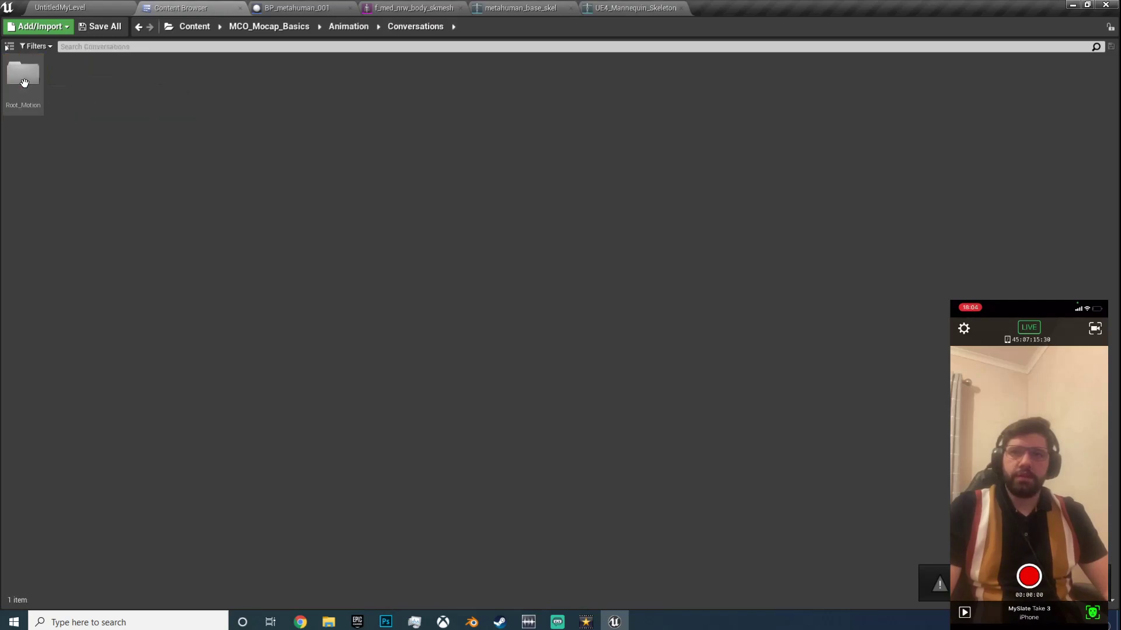
double_click(24, 83)
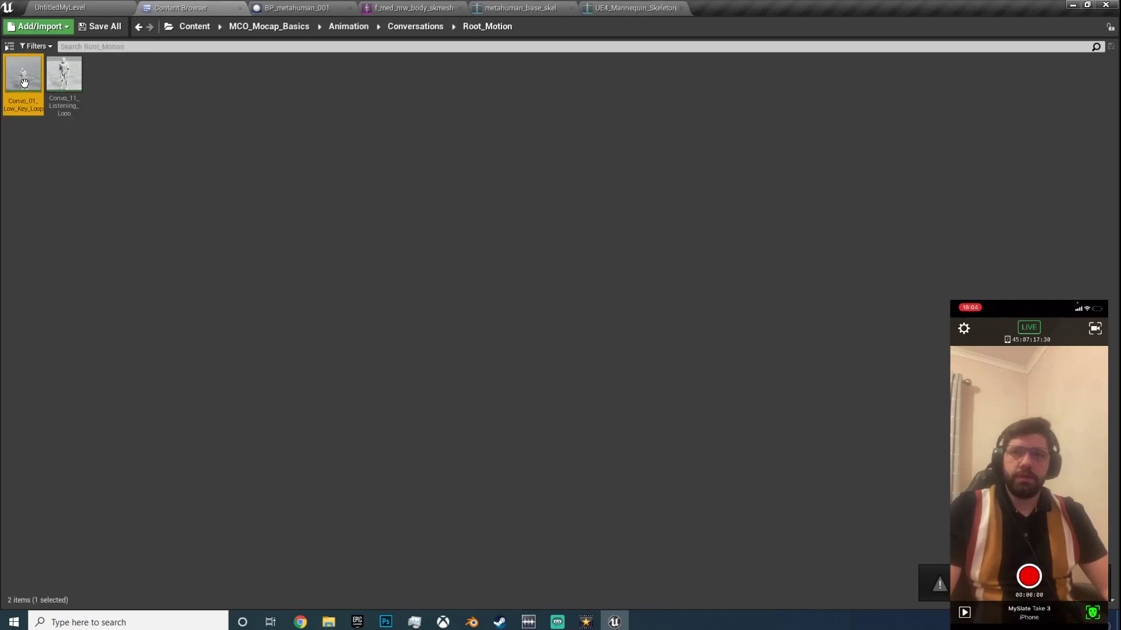
Step: Duplicate and retarget Convo_01_Low_Key_Loop to the metahuman_base_skel skeleton
right_click(24, 83)
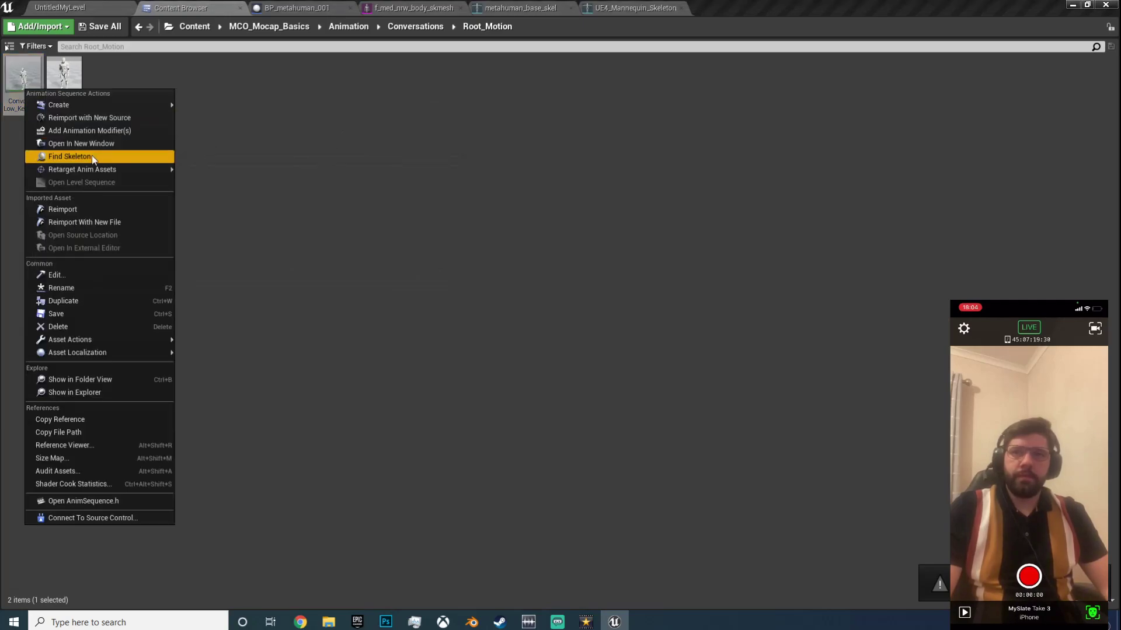
mouse_move(80, 170)
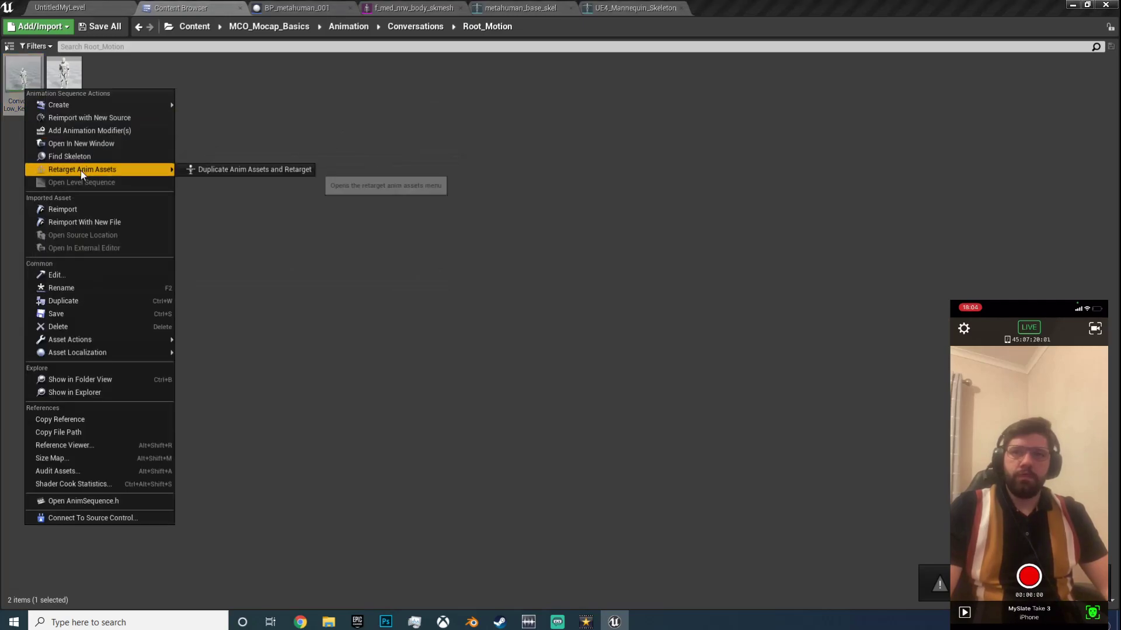
click(236, 171)
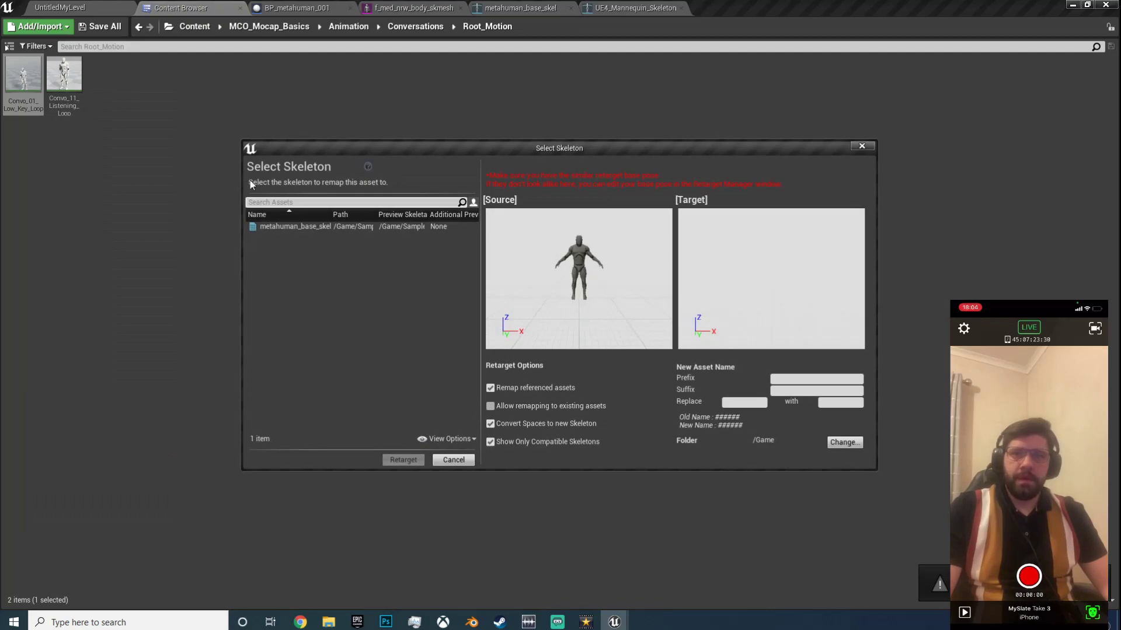
click(334, 227)
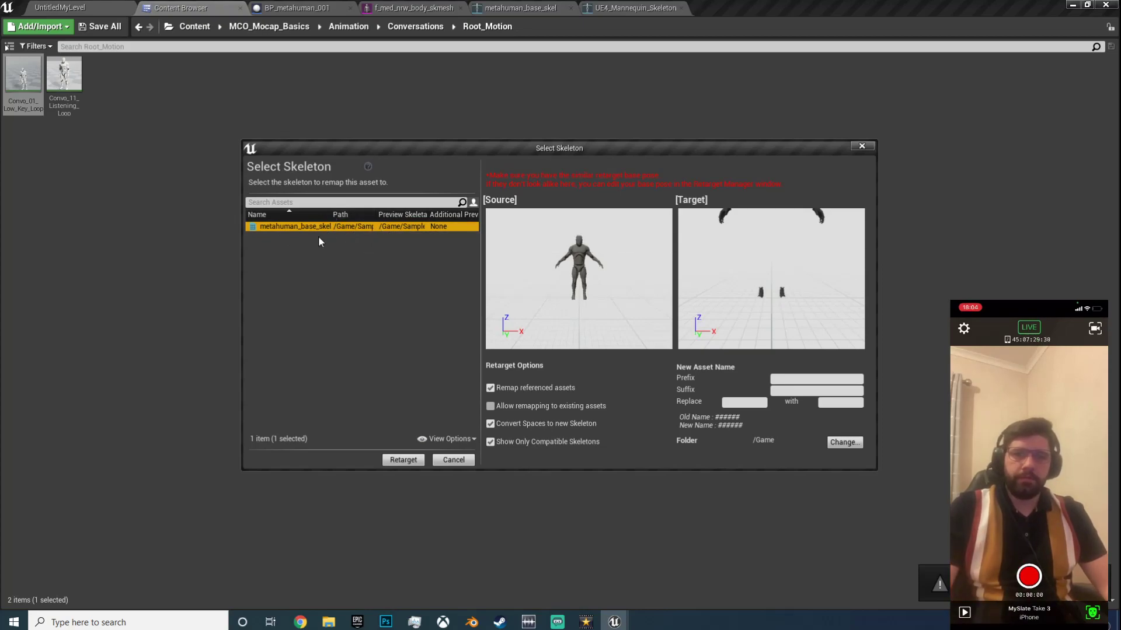
click(414, 464)
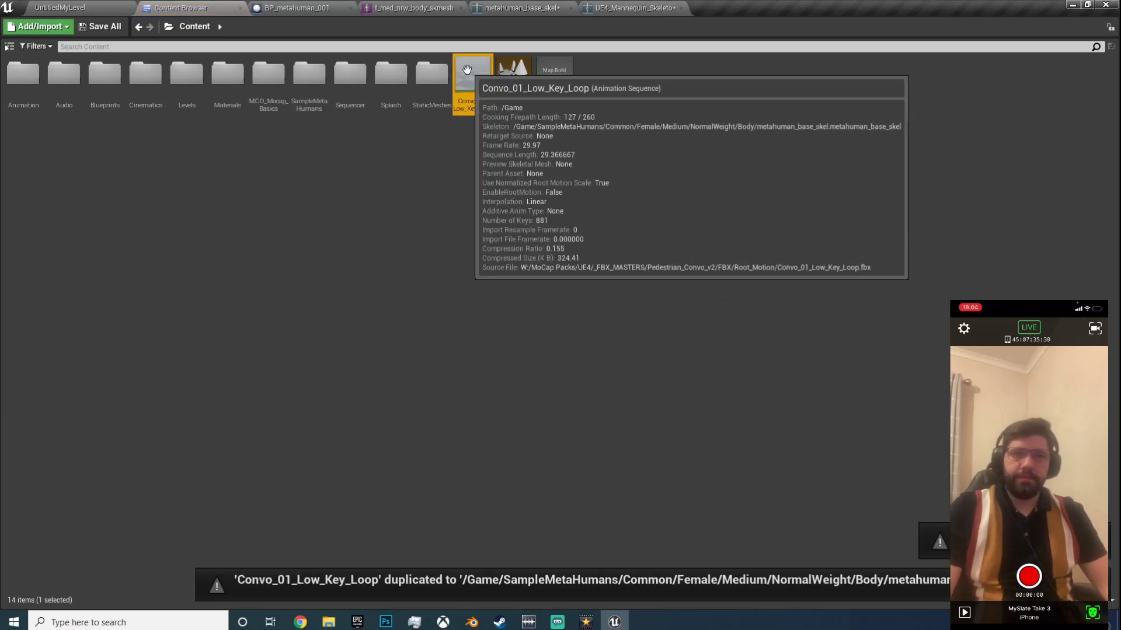
Step: Preview the retargeted Convo_01_Low_Key_Loop on metahuman_base_skel, save it, and hide the base pose
click(508, 7)
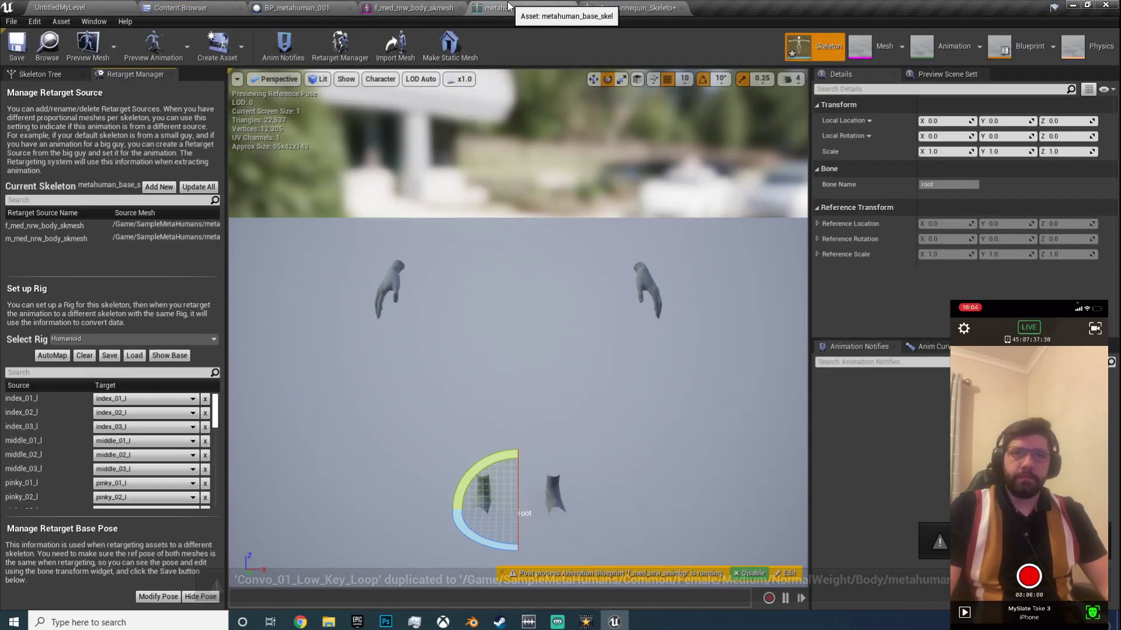
click(170, 47)
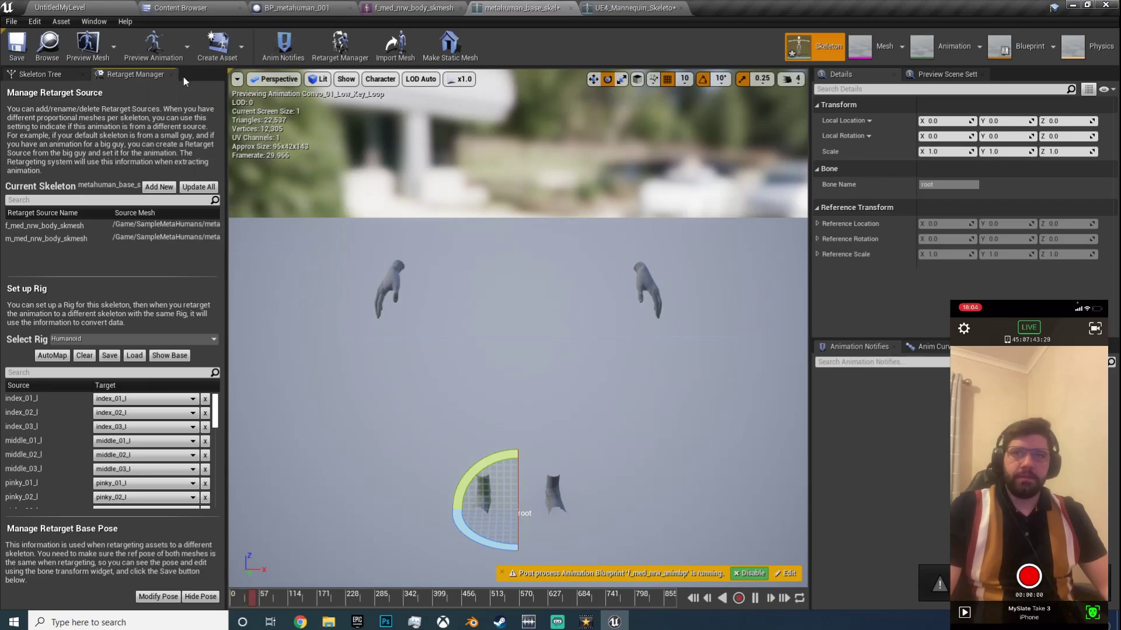
click(173, 50)
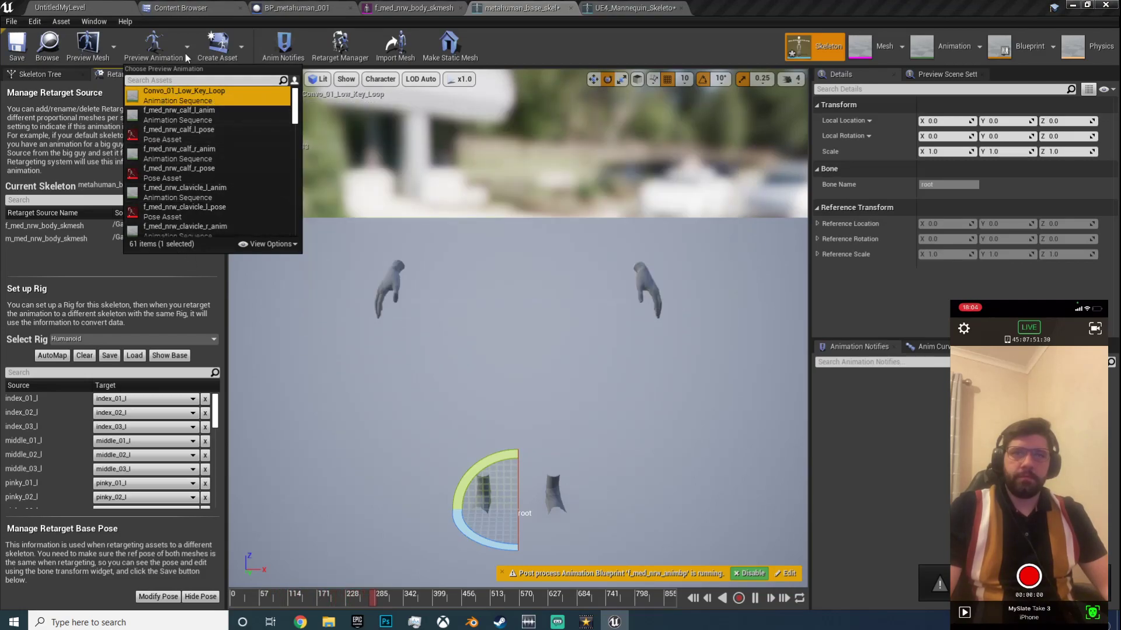
click(175, 49)
click(17, 54)
click(201, 596)
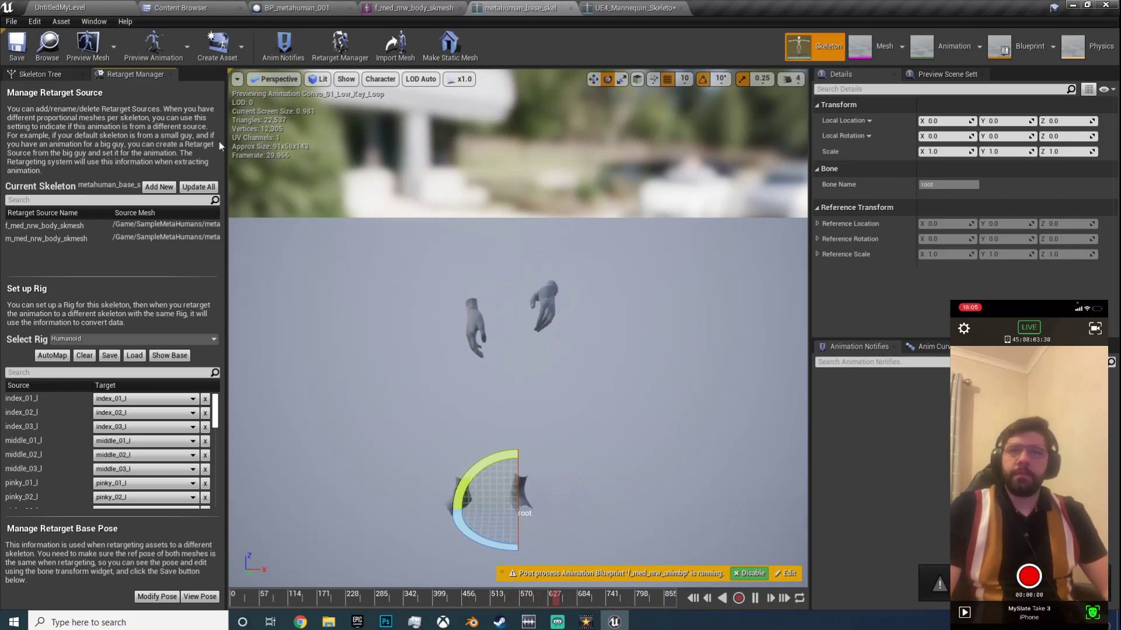
Step: Close the skeleton and body mesh editors and return to the level
click(570, 7)
click(570, 7)
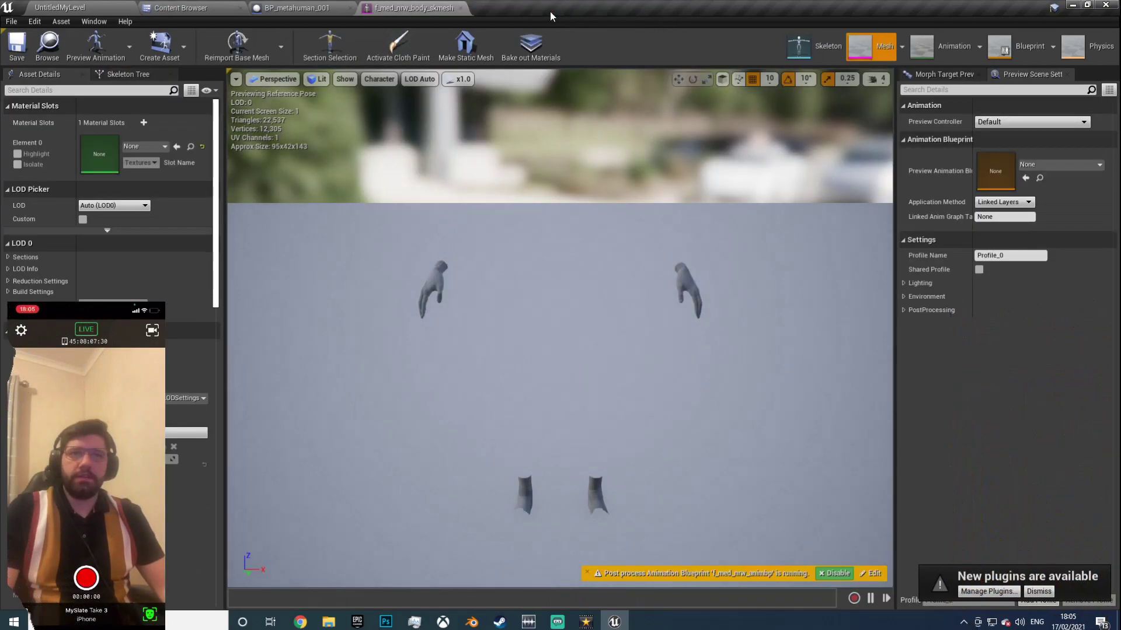
click(460, 8)
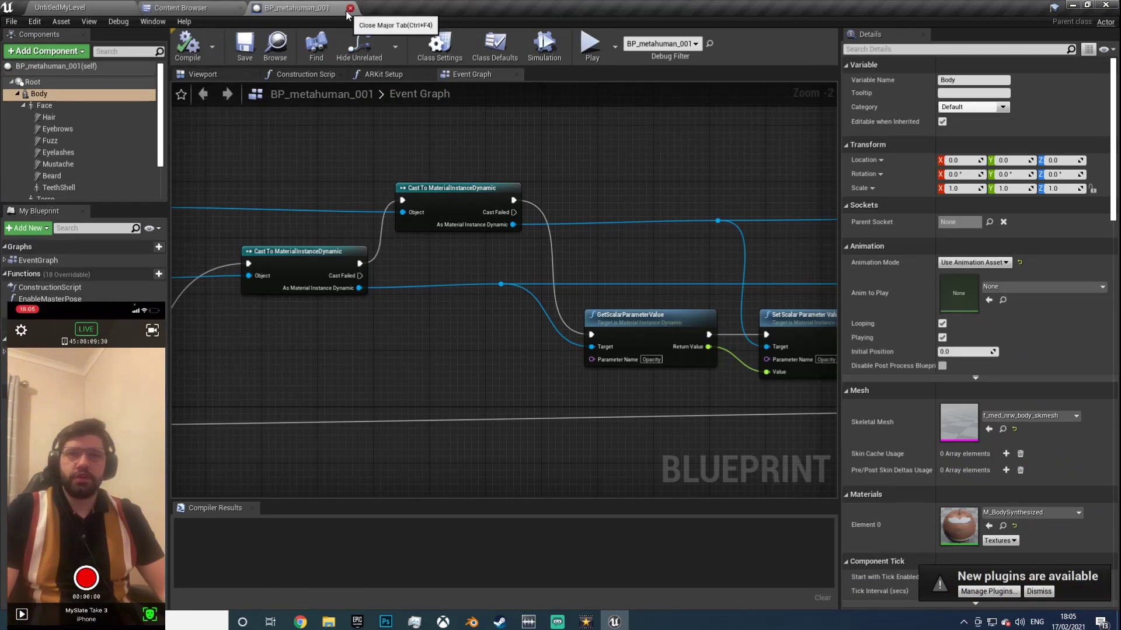
click(181, 8)
click(60, 8)
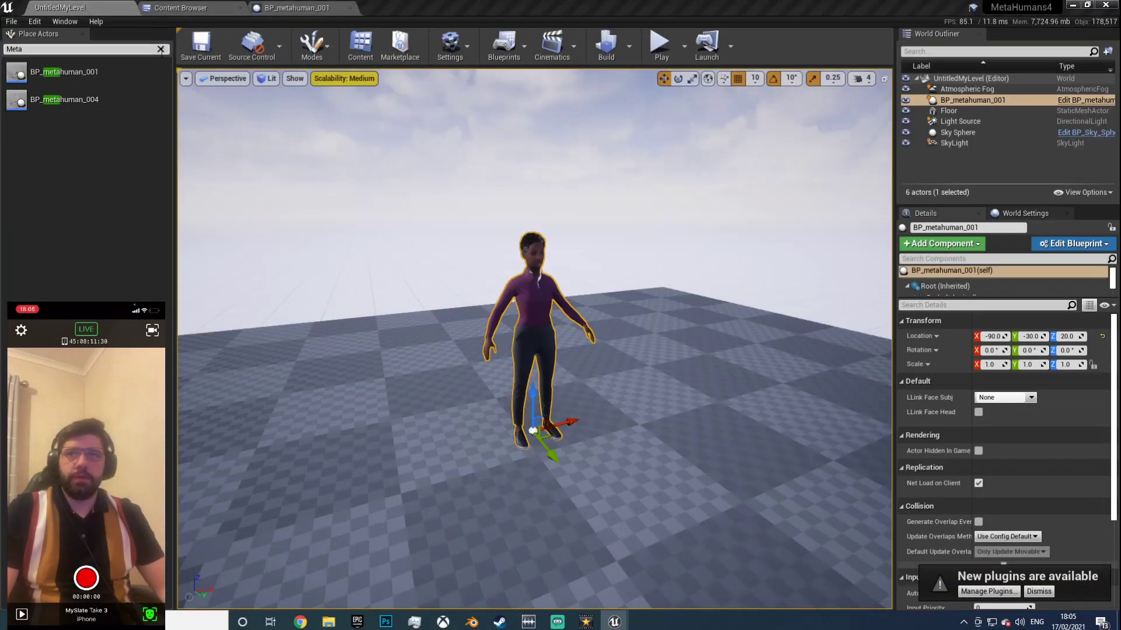
Step: Save the pending mannequin skeleton, then pick an Anim to Play for BP_metahuman_001's Body
click(210, 6)
click(100, 29)
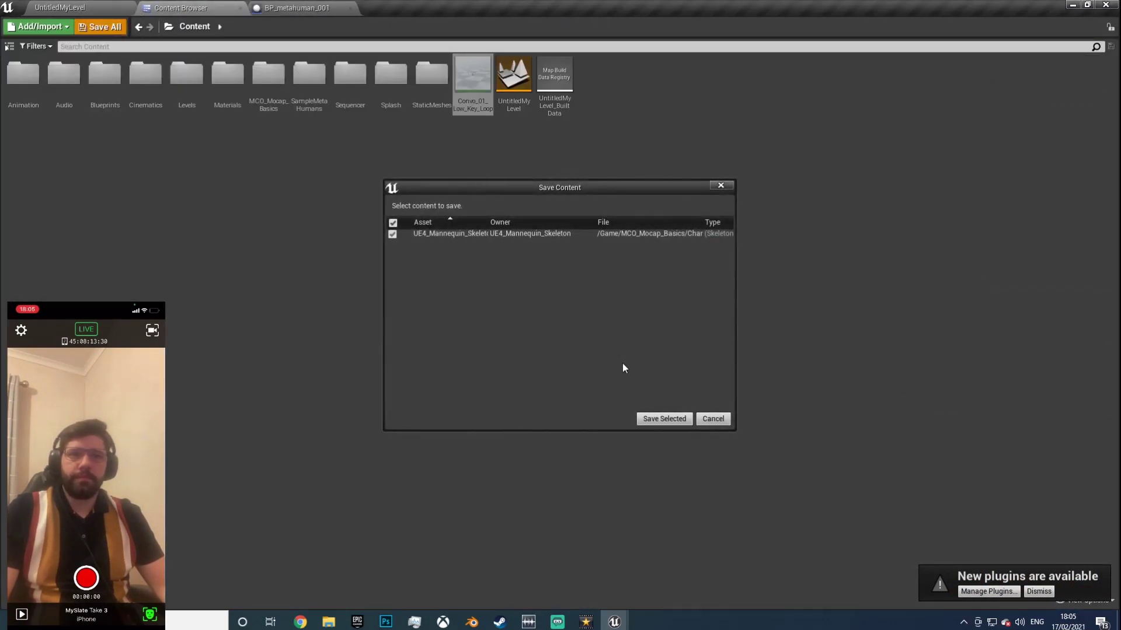
click(656, 420)
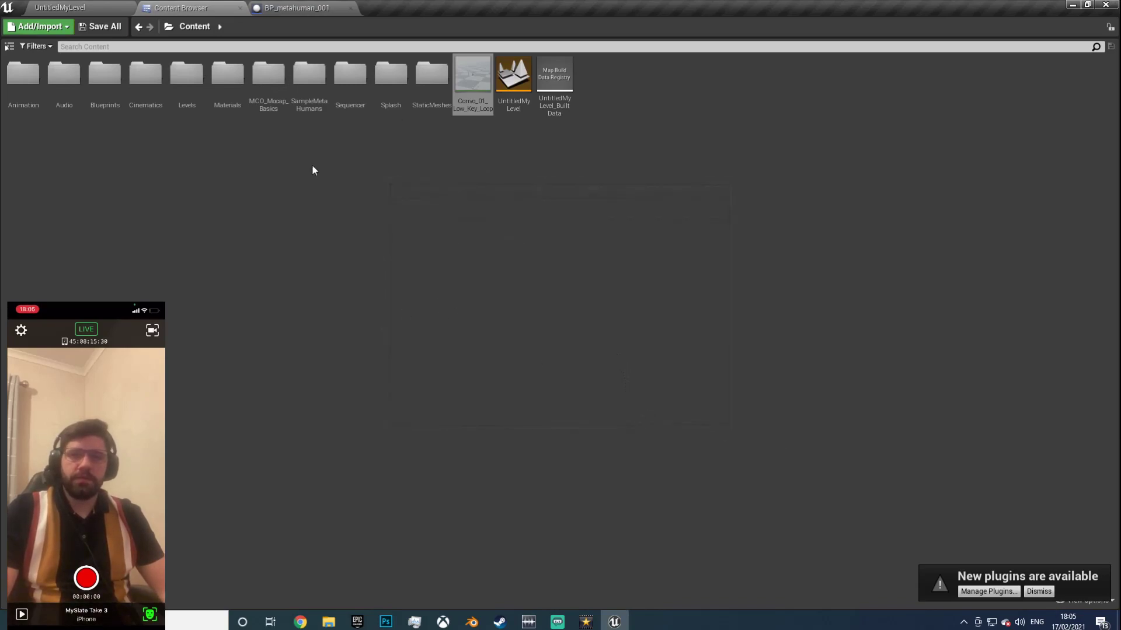
click(289, 8)
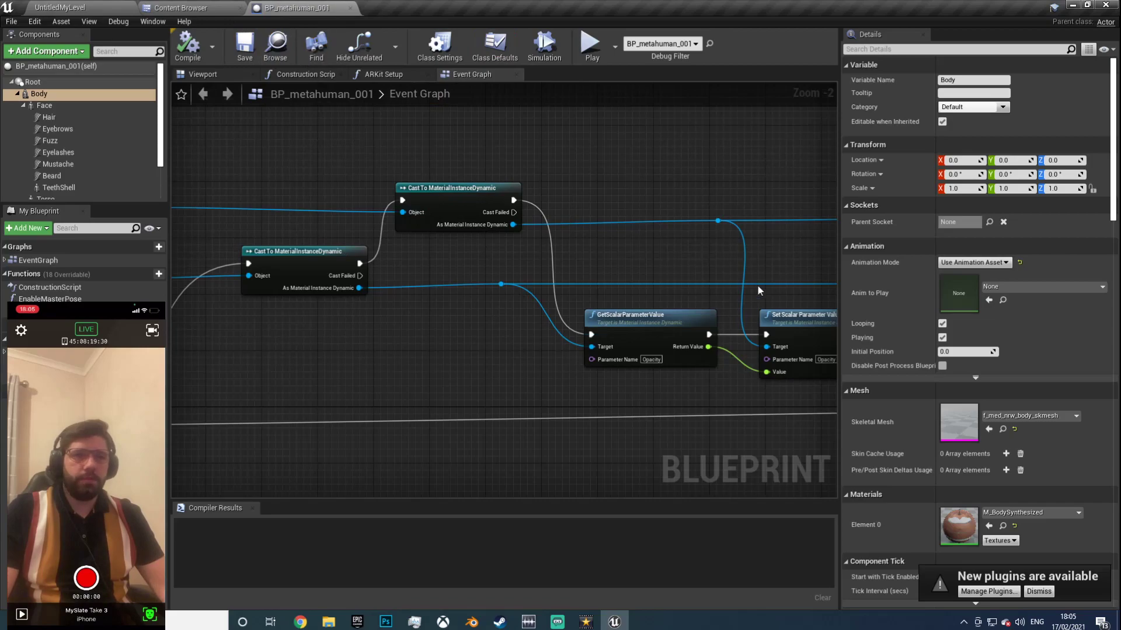
click(1035, 287)
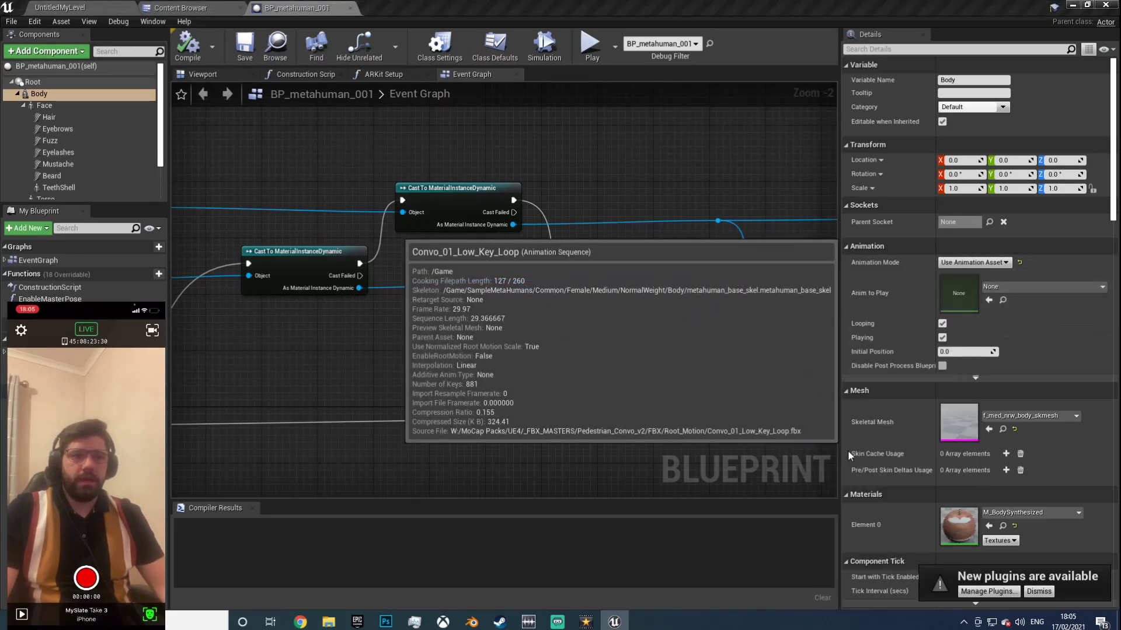
Step: Set Body's Anim to Play to Convo_01_Low_Key_Loop, compile and save, and check the MetaHuman's pose
click(988, 299)
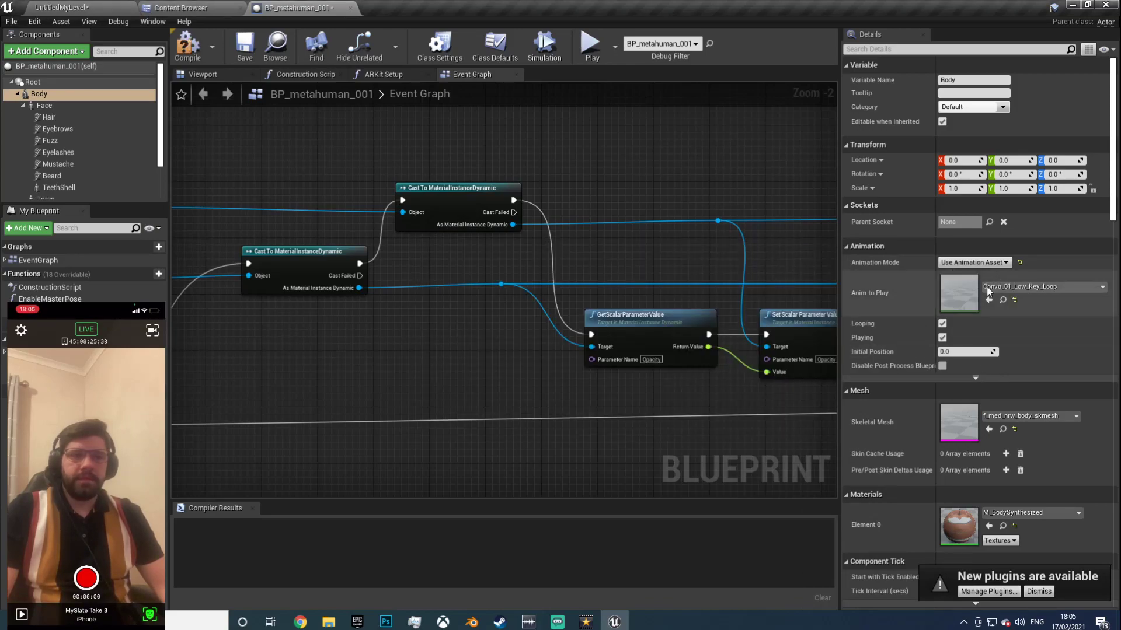
click(244, 48)
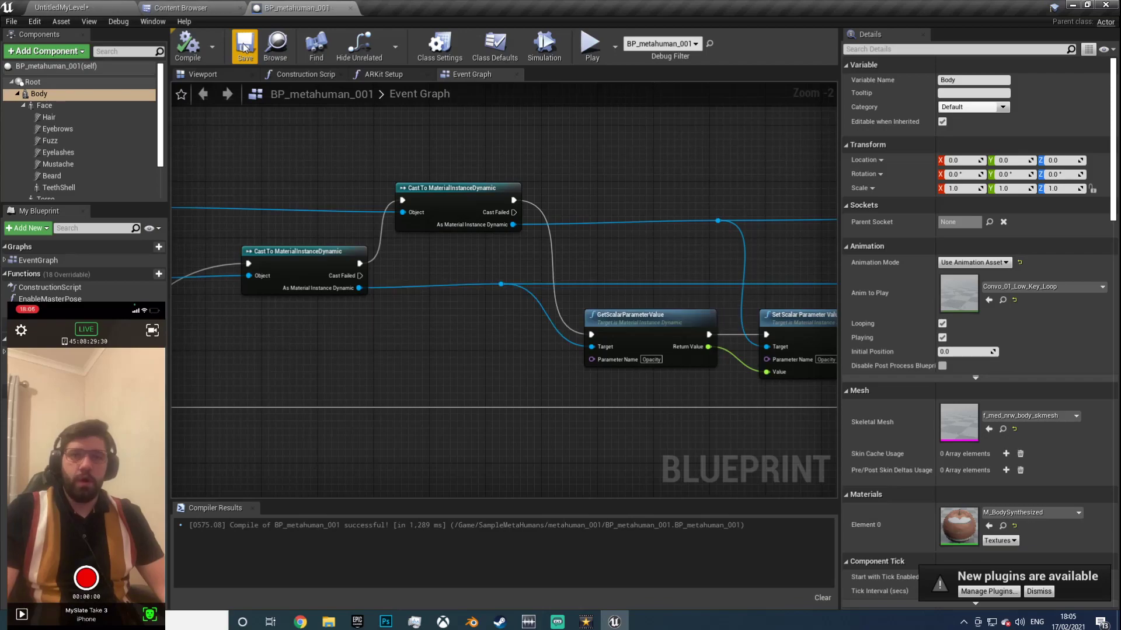
click(80, 8)
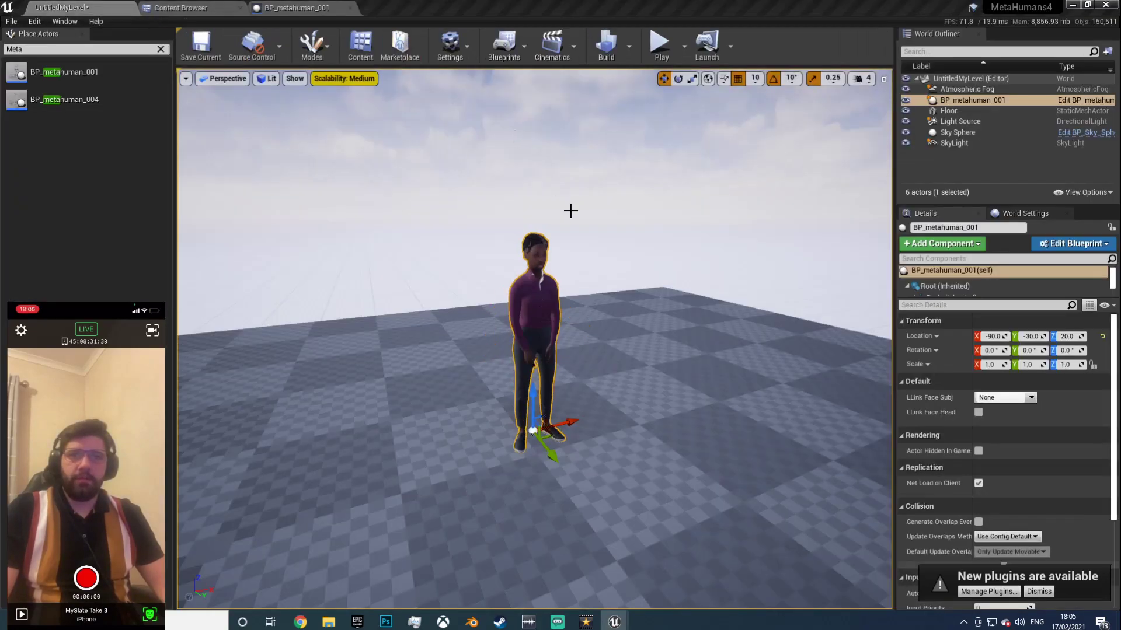
scroll(566, 405, up, 5)
alt+drag(566, 405, 671, 404)
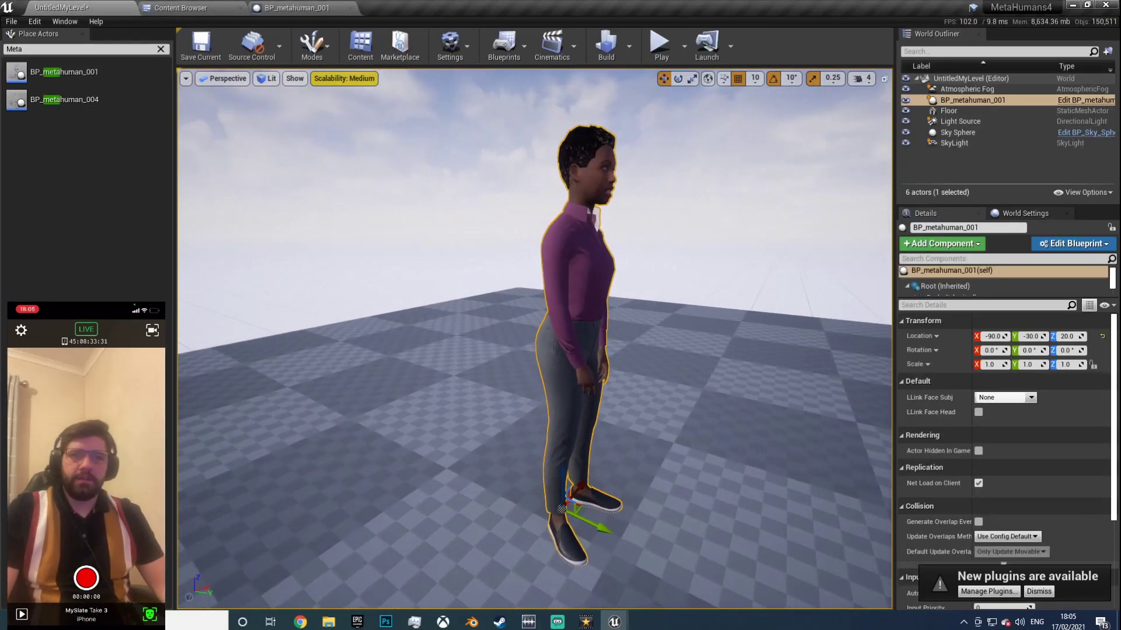
scroll(602, 404, up, 4)
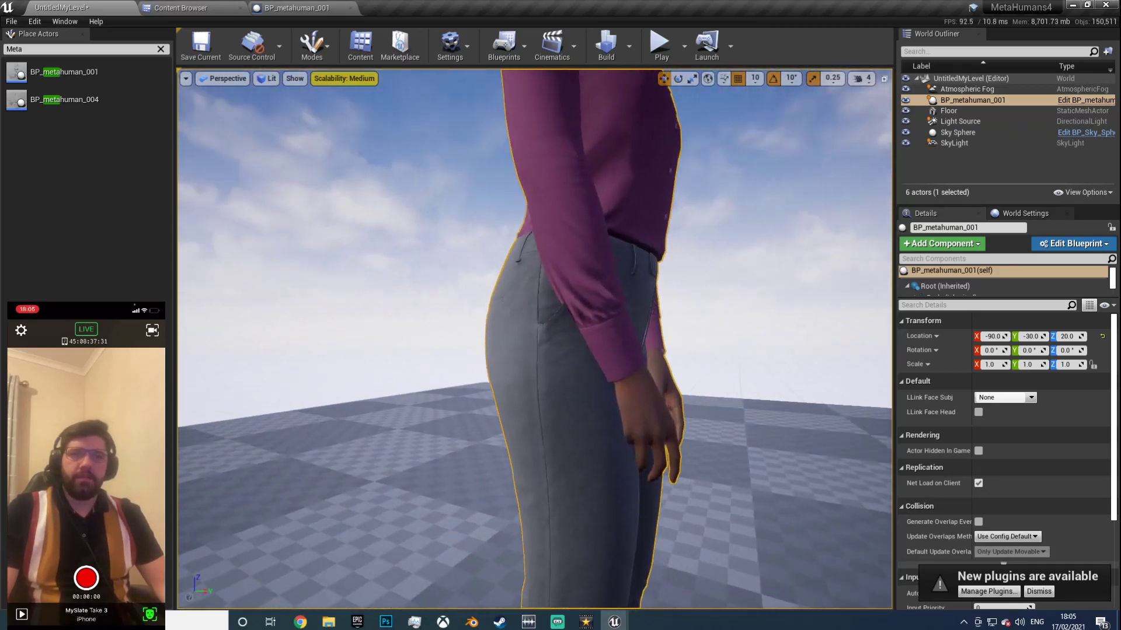
scroll(607, 404, down, 4)
scroll(636, 404, up, 3)
scroll(671, 404, up, 2)
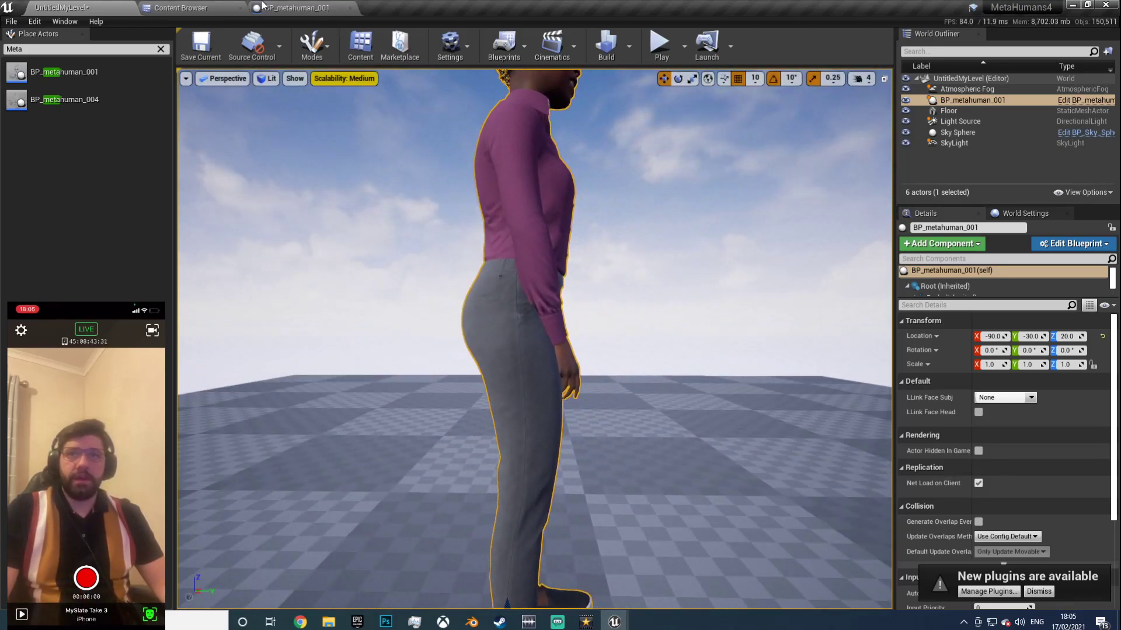
click(297, 7)
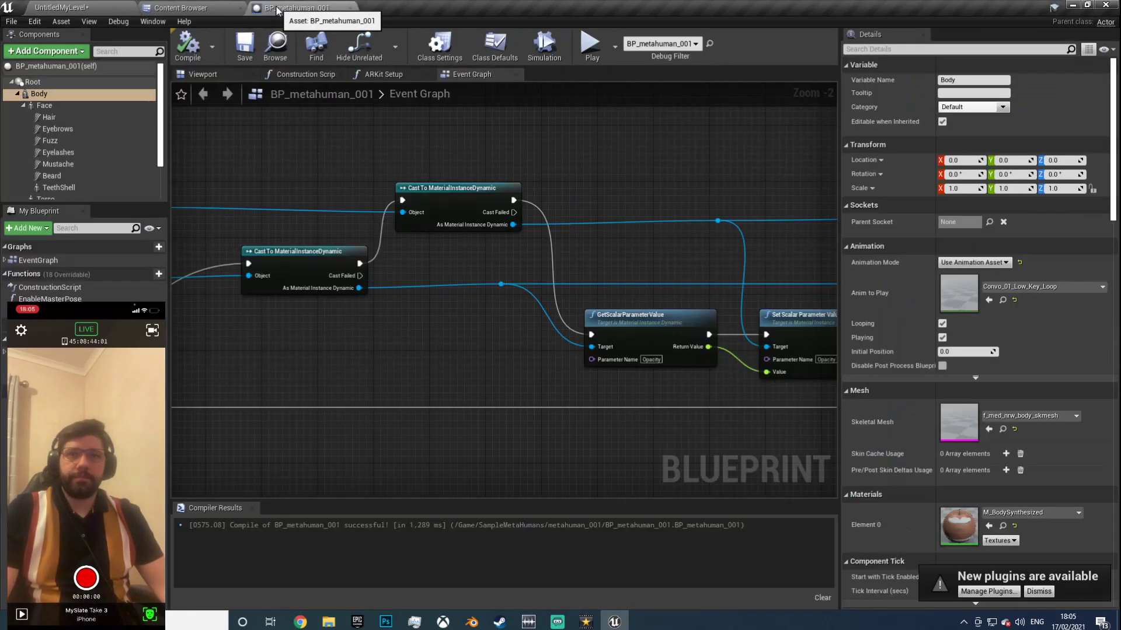
Step: Open Convo_01_Low_Key_Loop from Anim to Play, pause it, and scrub back to frame 0
click(1003, 300)
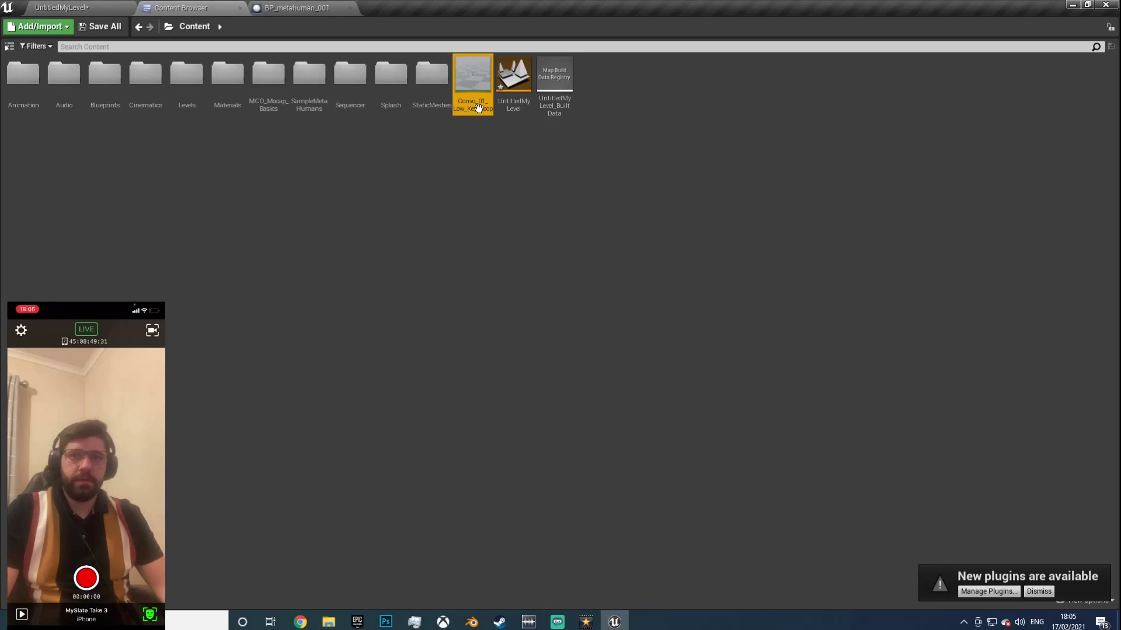
double_click(470, 76)
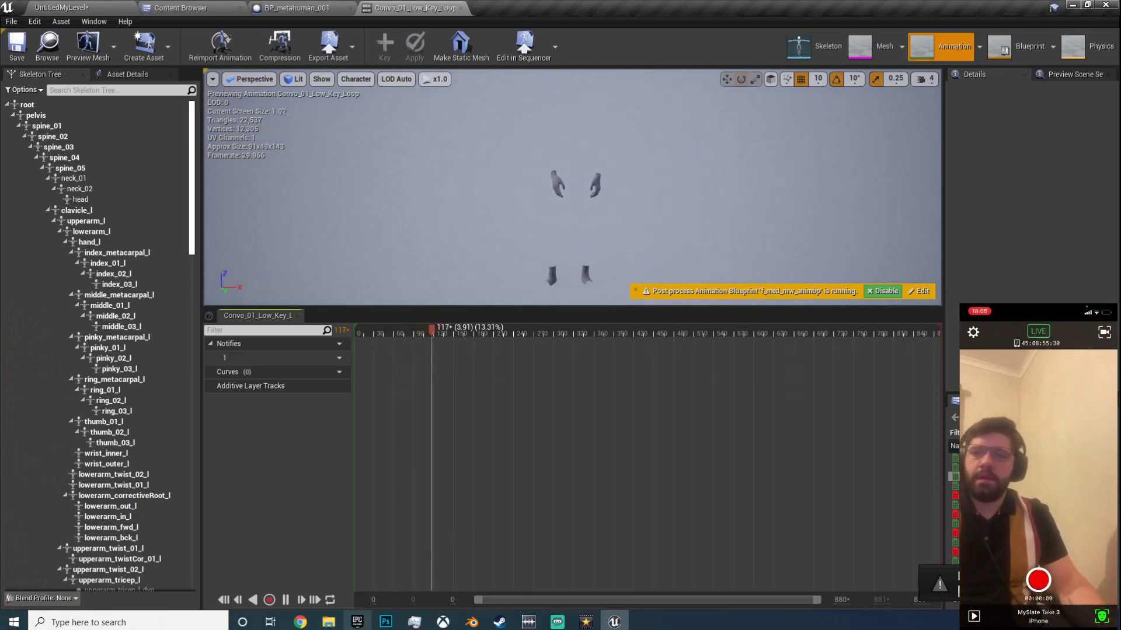
click(286, 600)
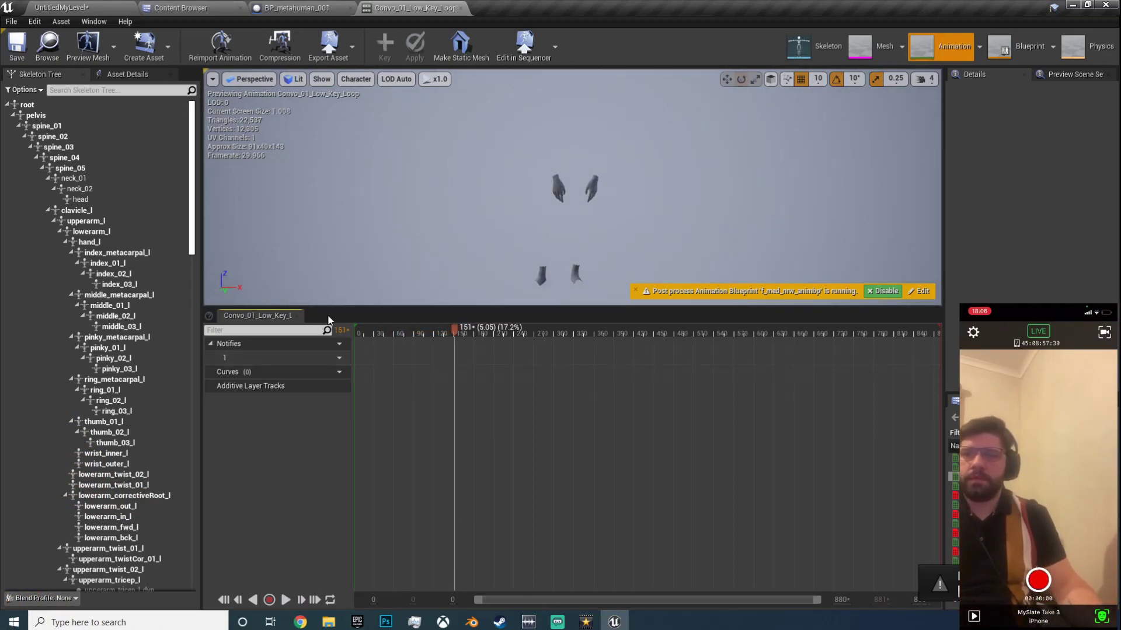
drag(454, 328, 358, 328)
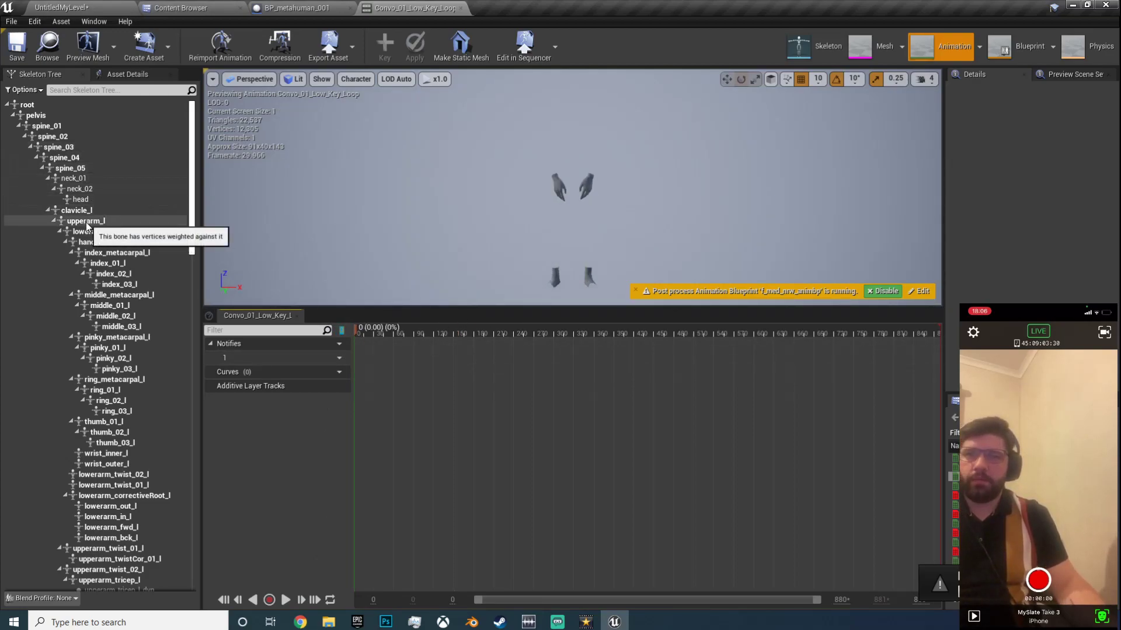
Step: Select upperarm_l and show every bone with Bones set to All Hierarchy
click(86, 221)
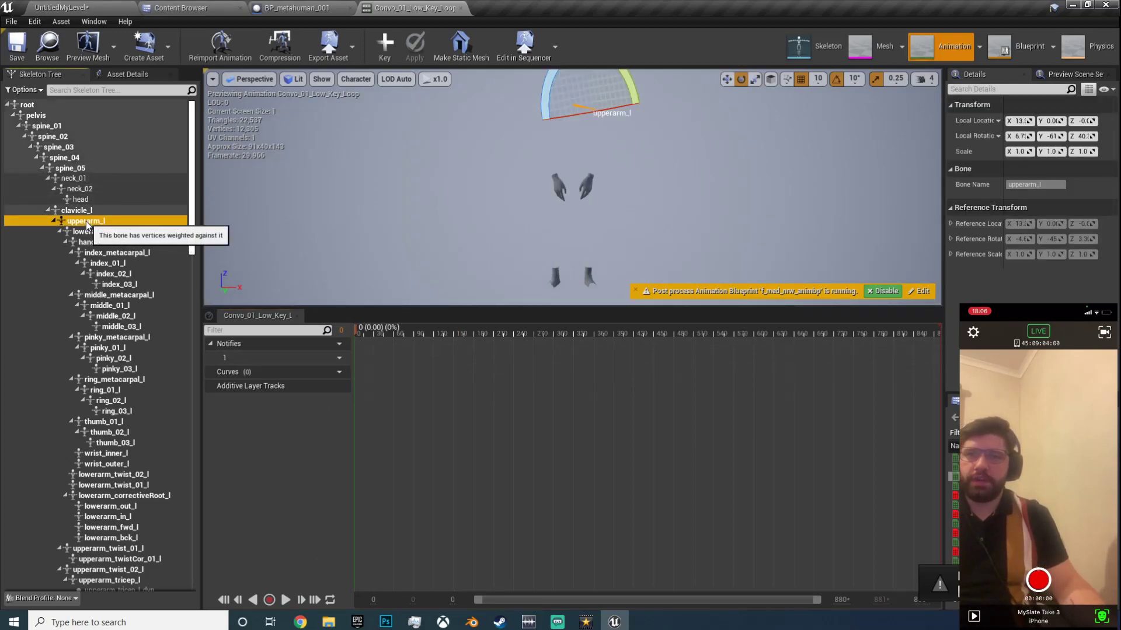
click(355, 79)
mouse_move(369, 129)
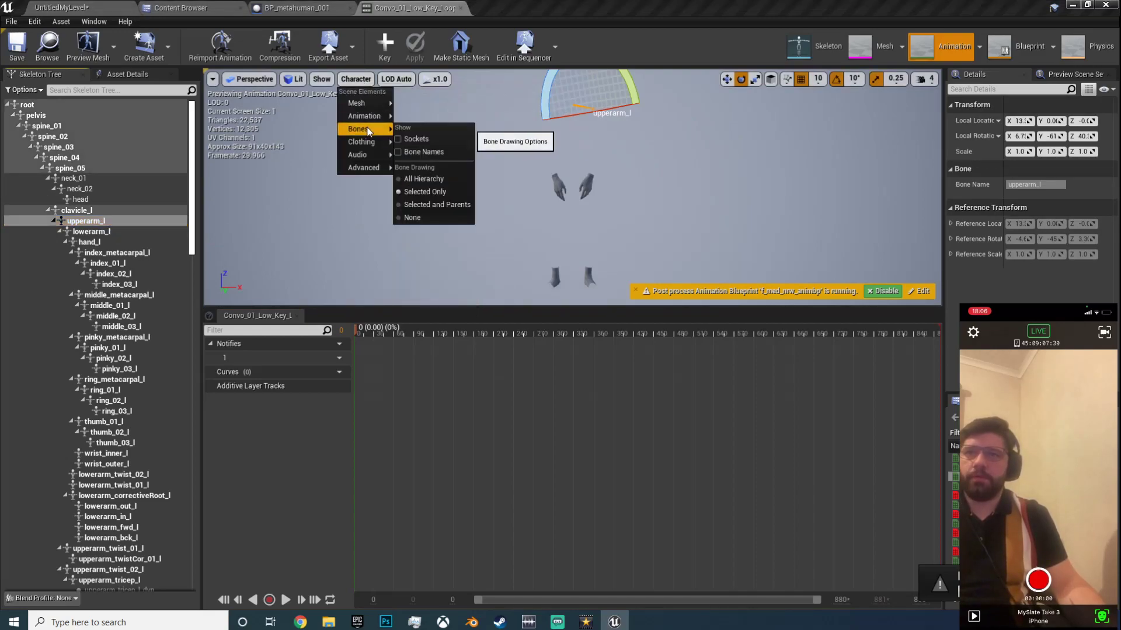
click(407, 179)
right_drag(400, 223, 400, 223)
Step: Rotate upperarm_l by -20 degrees and key it as an additive layer track
click(97, 233)
click(100, 221)
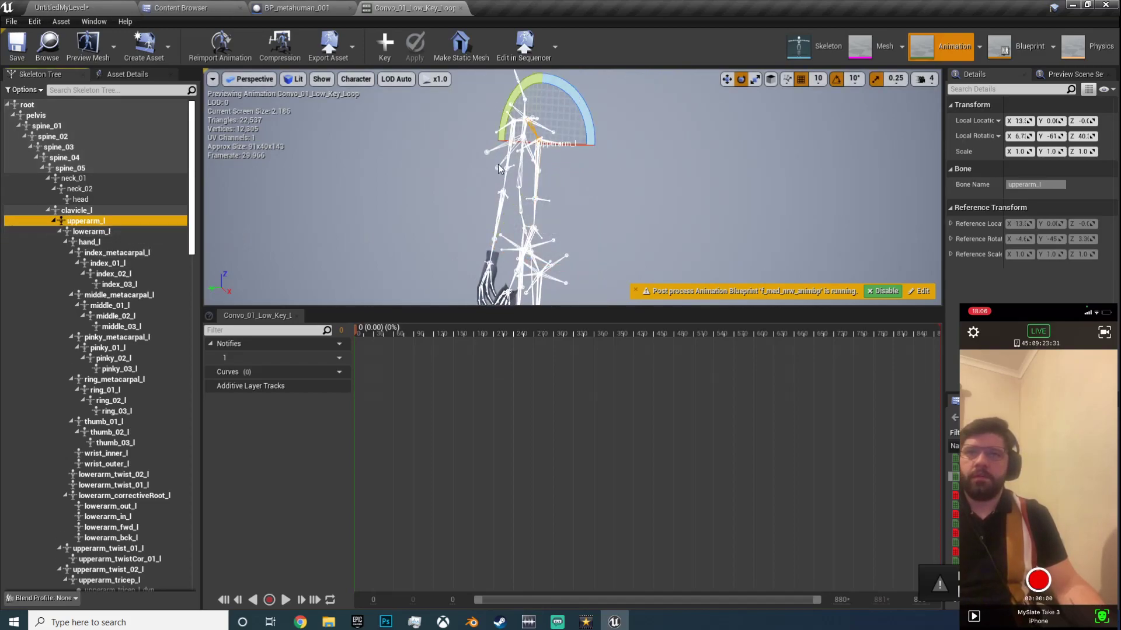
right_drag(493, 170, 493, 169)
right_drag(519, 115, 520, 114)
right_drag(652, 86, 652, 86)
drag(607, 114, 607, 115)
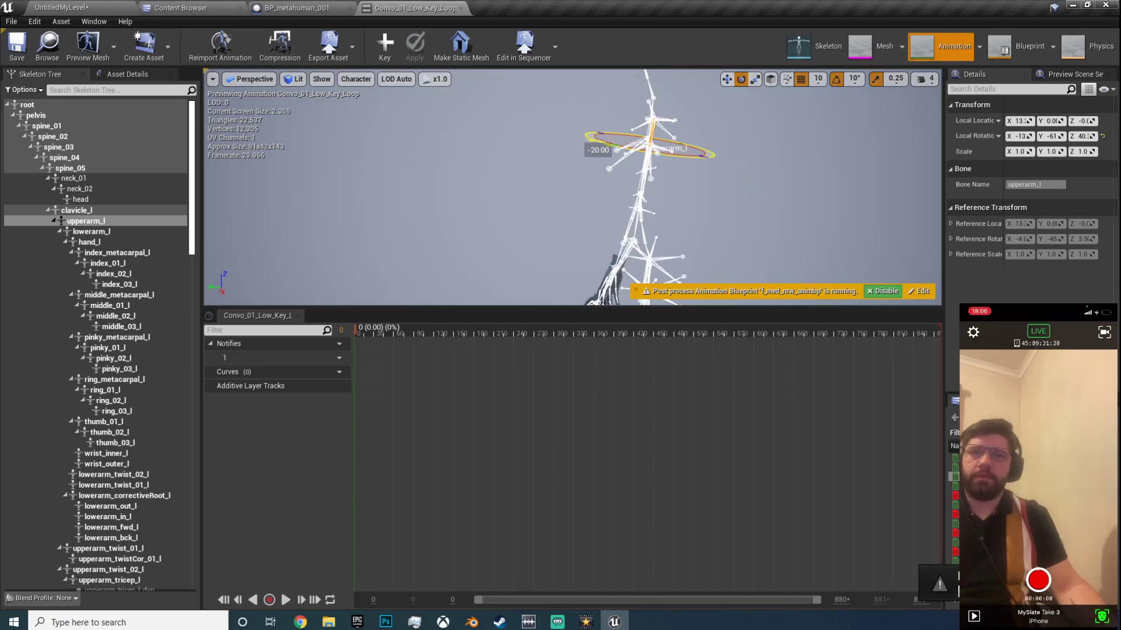
right_drag(453, 181, 420, 167)
click(385, 46)
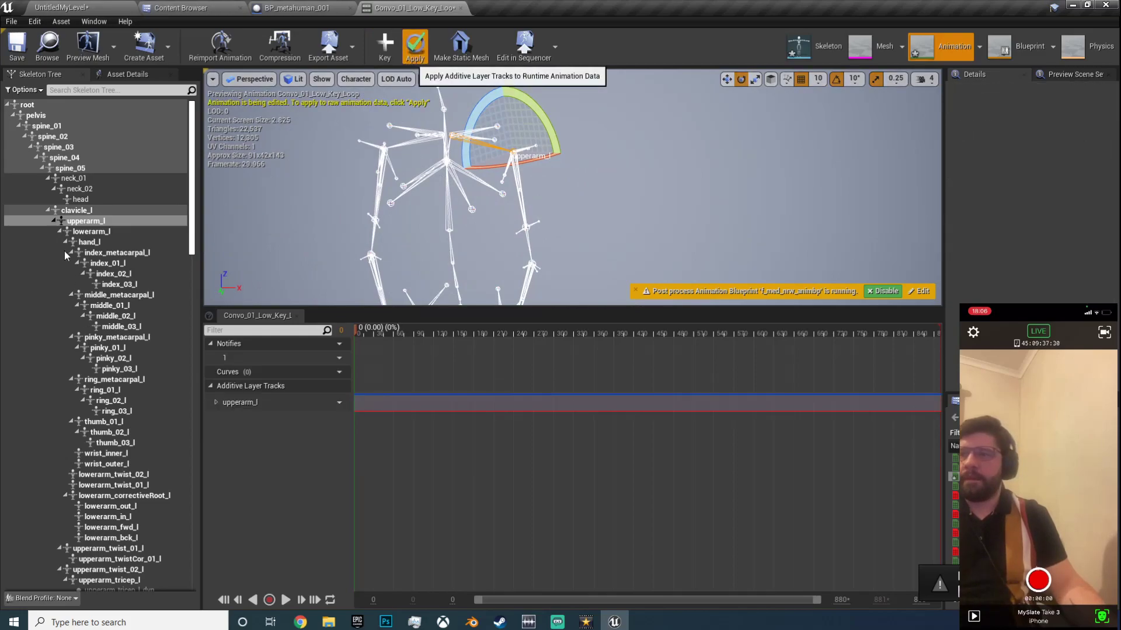
Step: Rotate upperarm_r by 20 degrees and key it as an upperarm_r additive layer track
scroll(60, 262, down, 8)
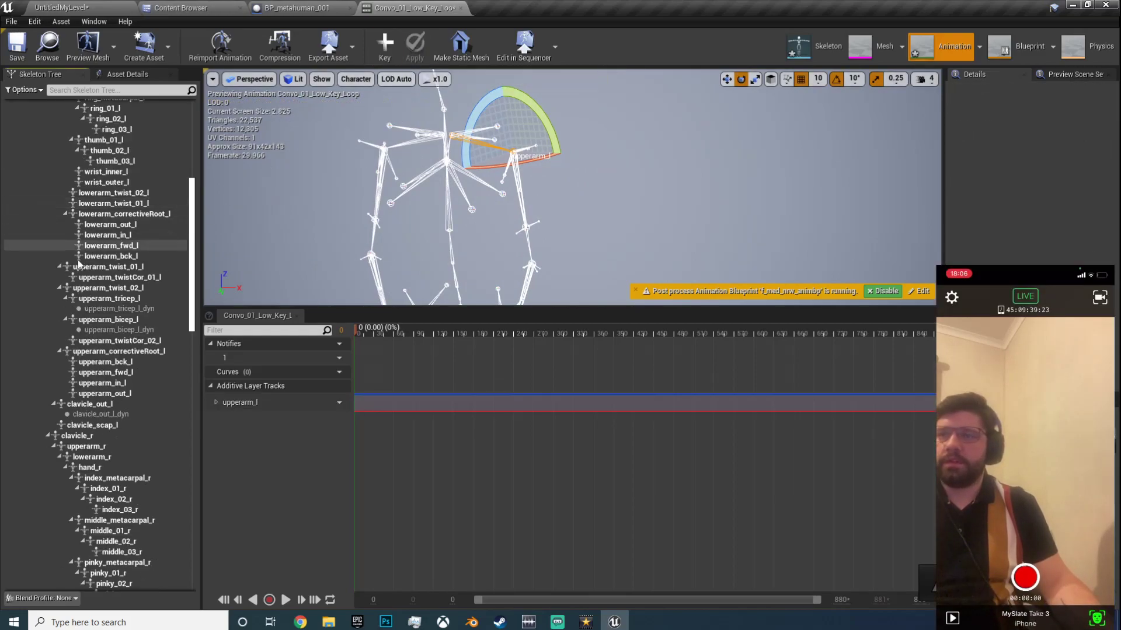
scroll(82, 257, up, 8)
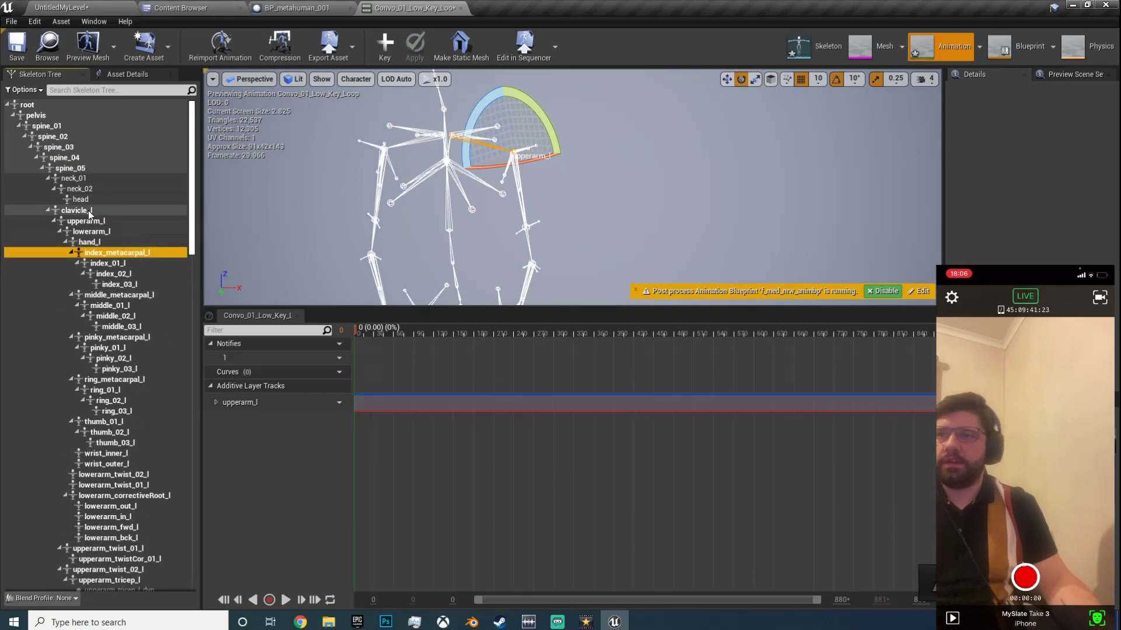
scroll(101, 280, down, 10)
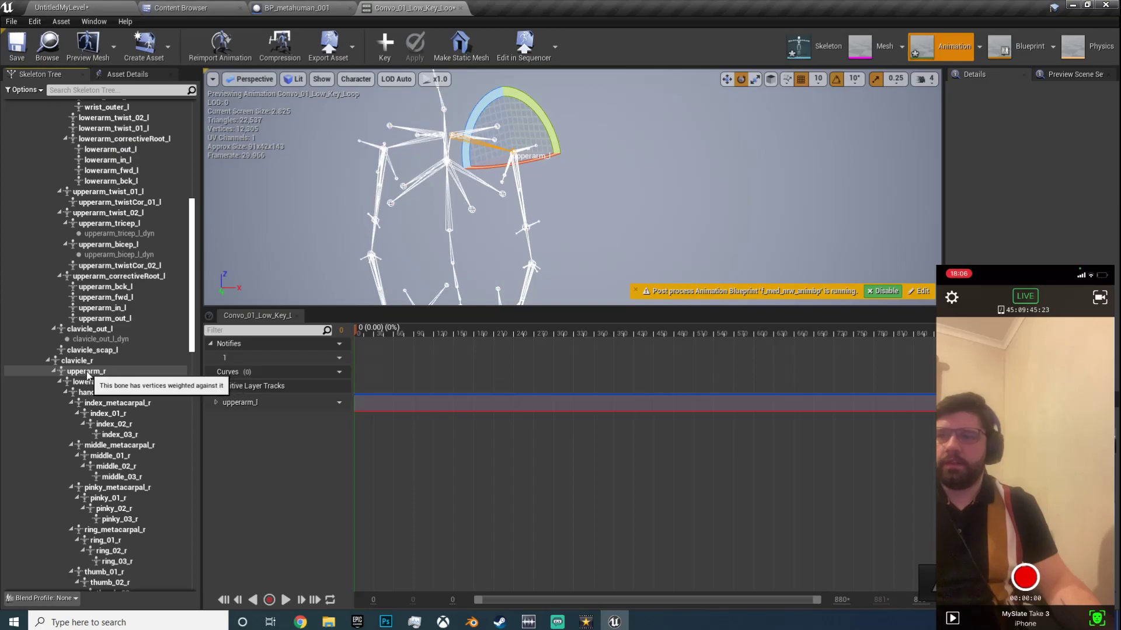
click(107, 372)
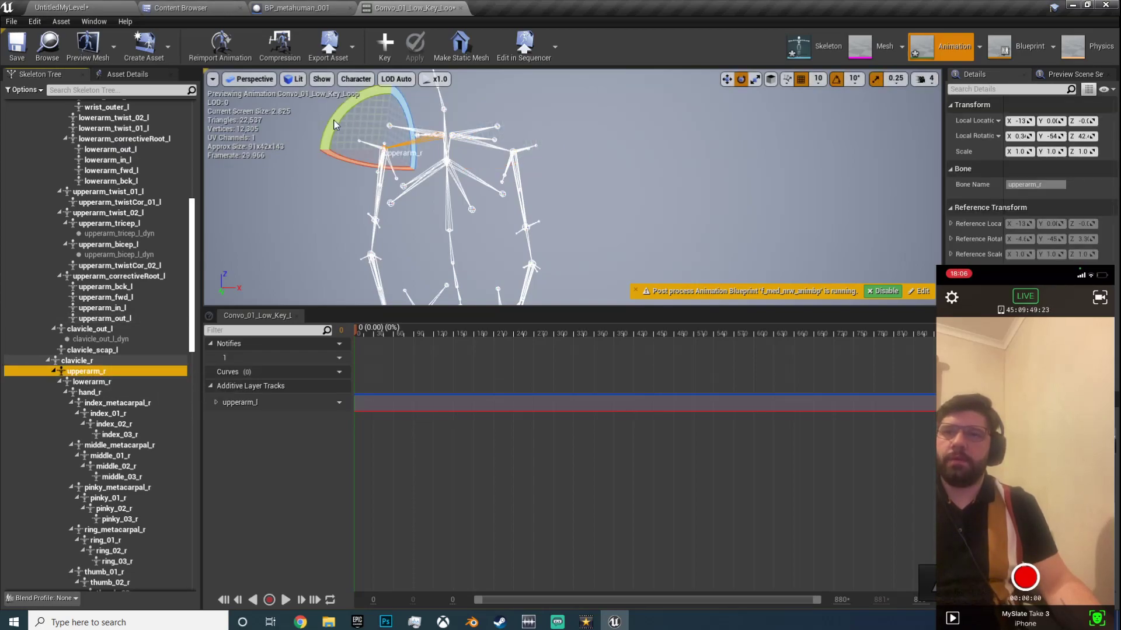
drag(412, 134, 439, 170)
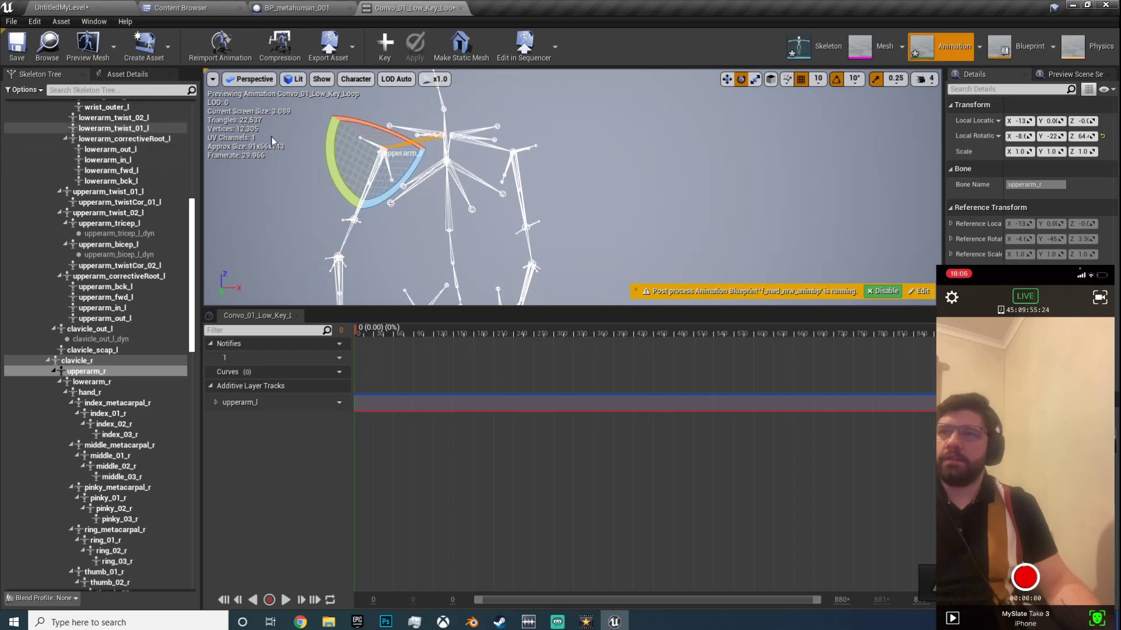
click(391, 48)
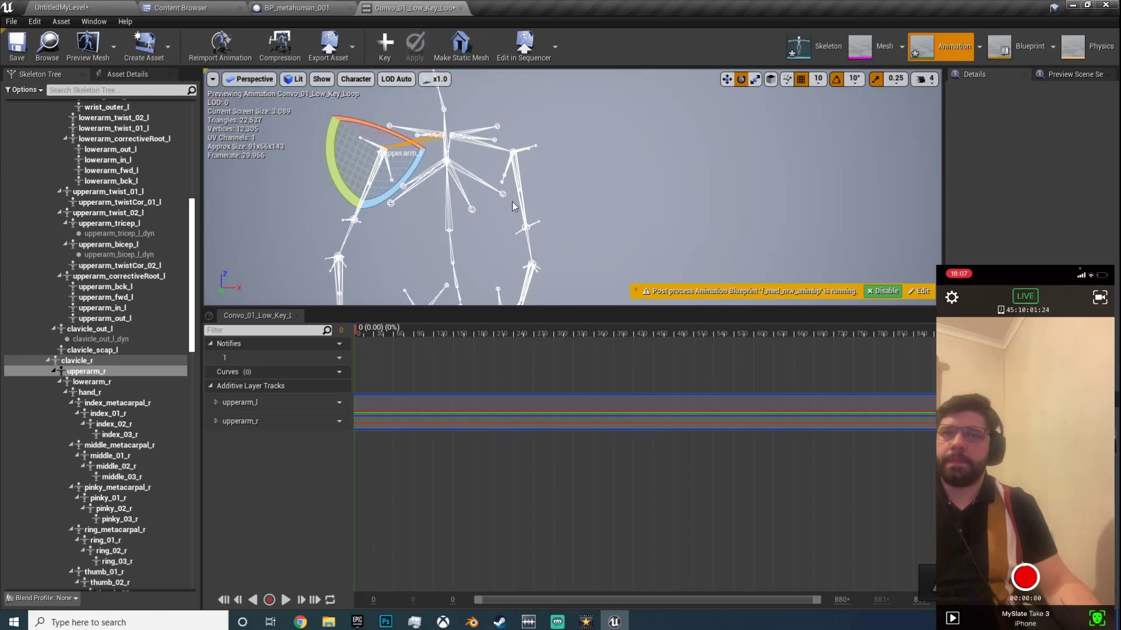
click(17, 49)
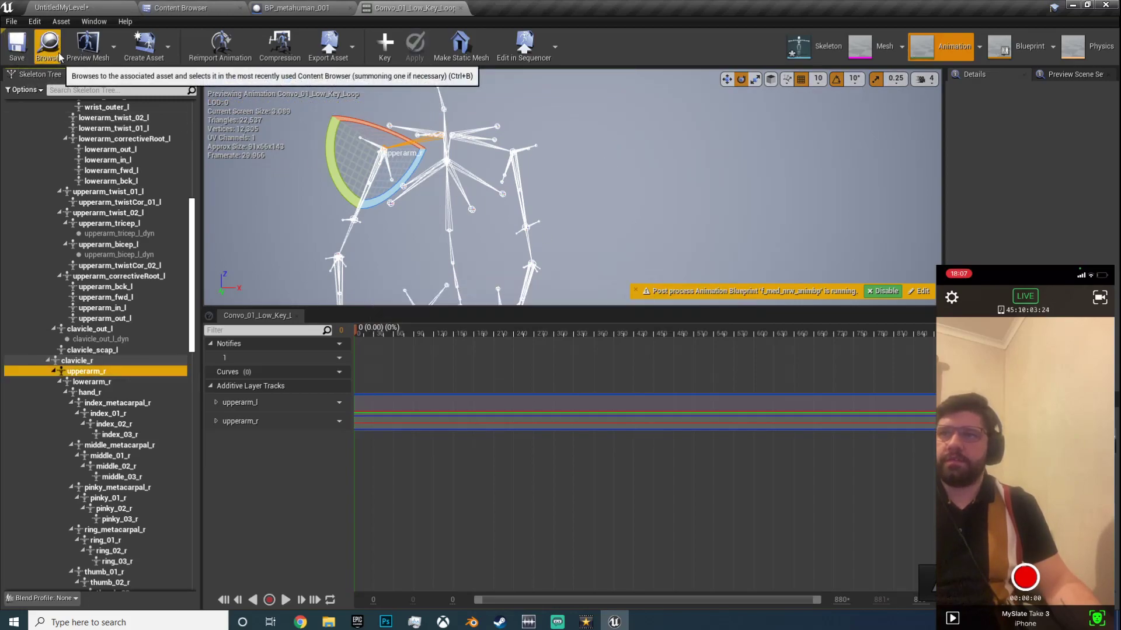
click(461, 8)
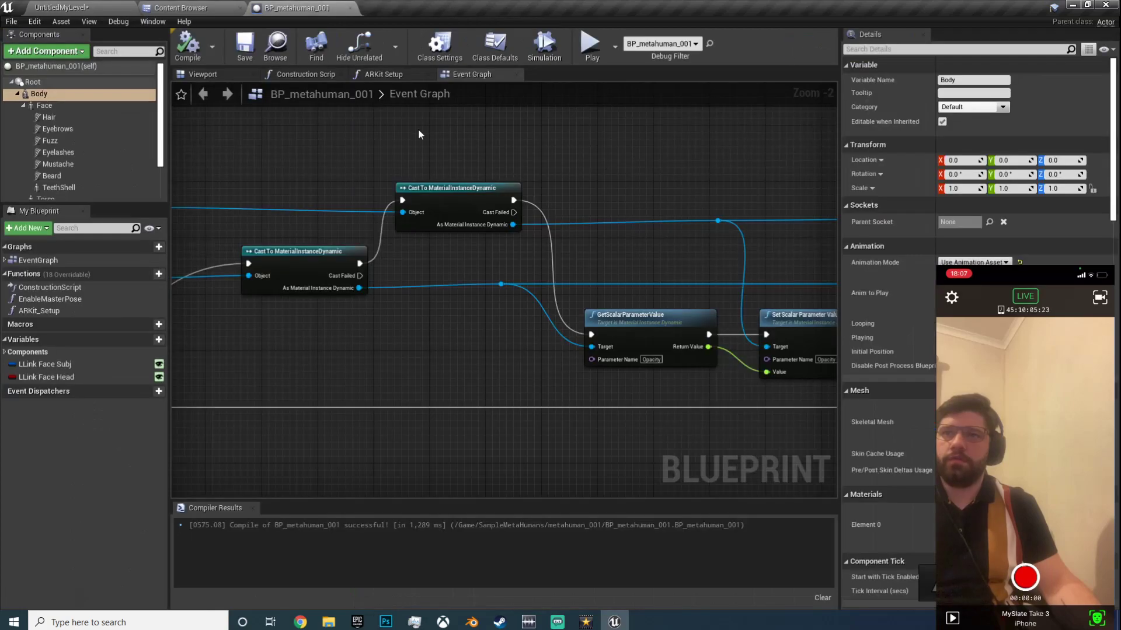
click(87, 7)
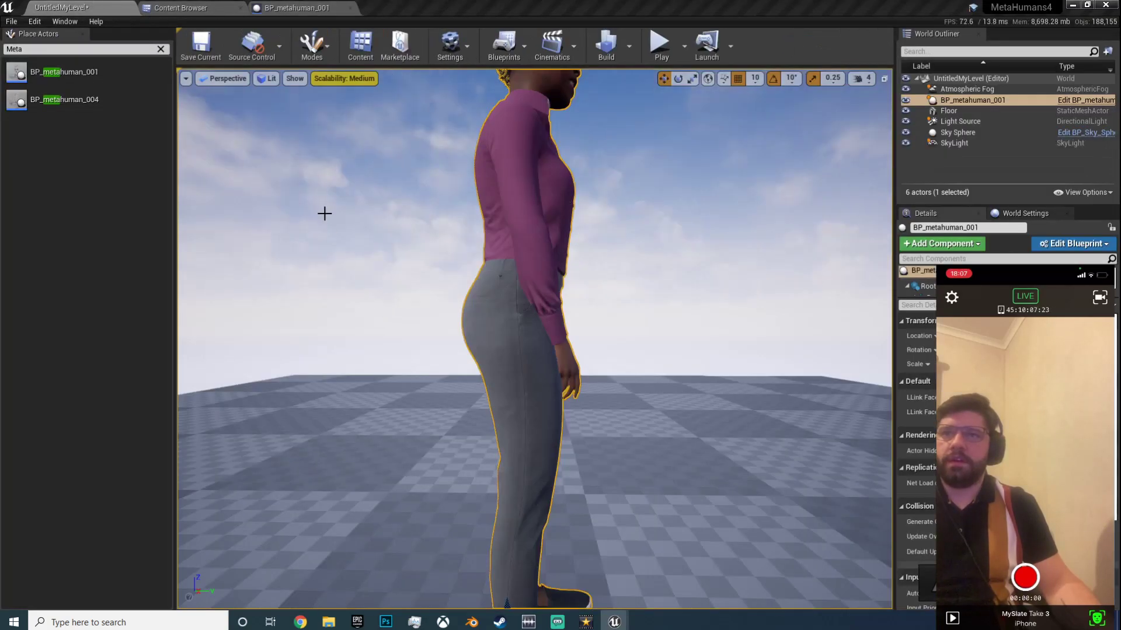
right_drag(348, 315, 596, 158)
right_drag(473, 277, 499, 341)
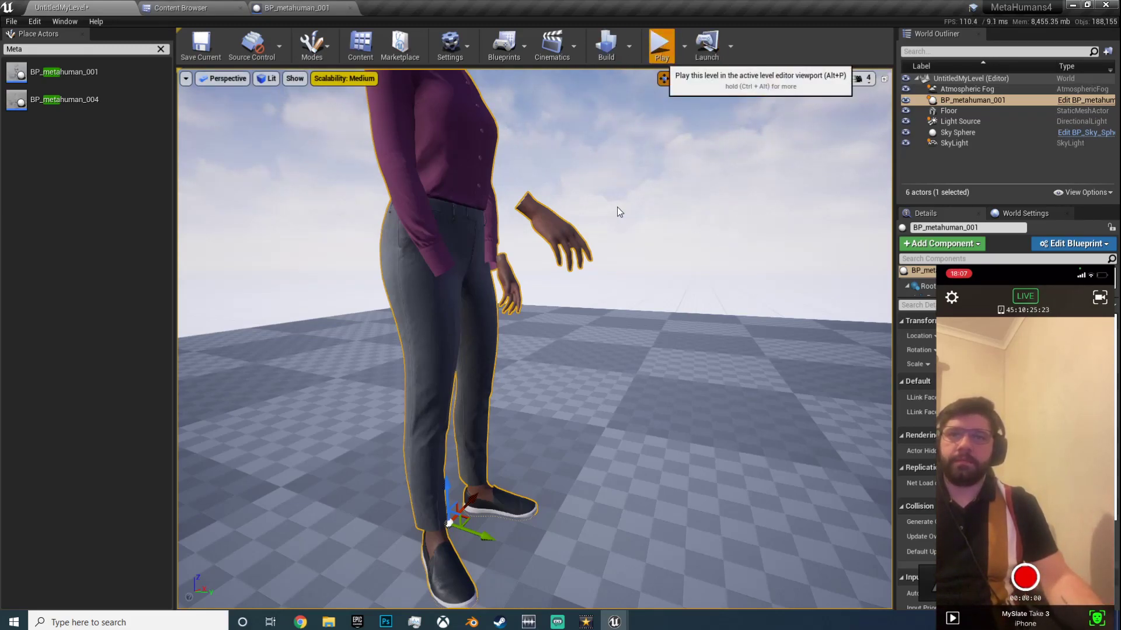
Step: Play the level in the editor with Alt+P, look around, then exit with Esc
key(alt+p)
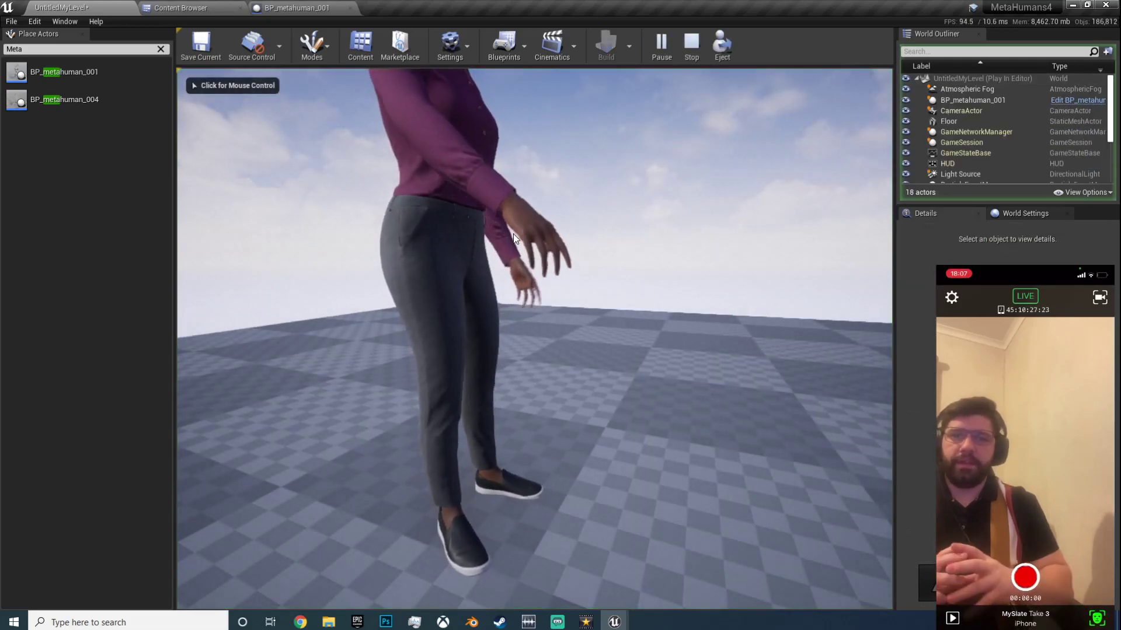
click(483, 220)
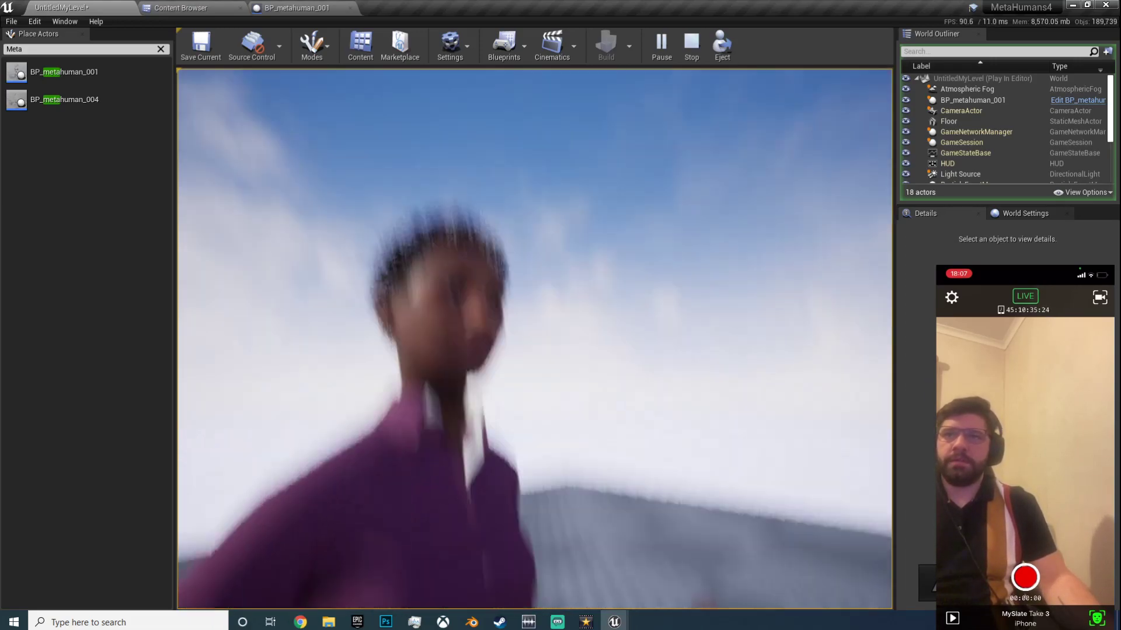
key(Escape)
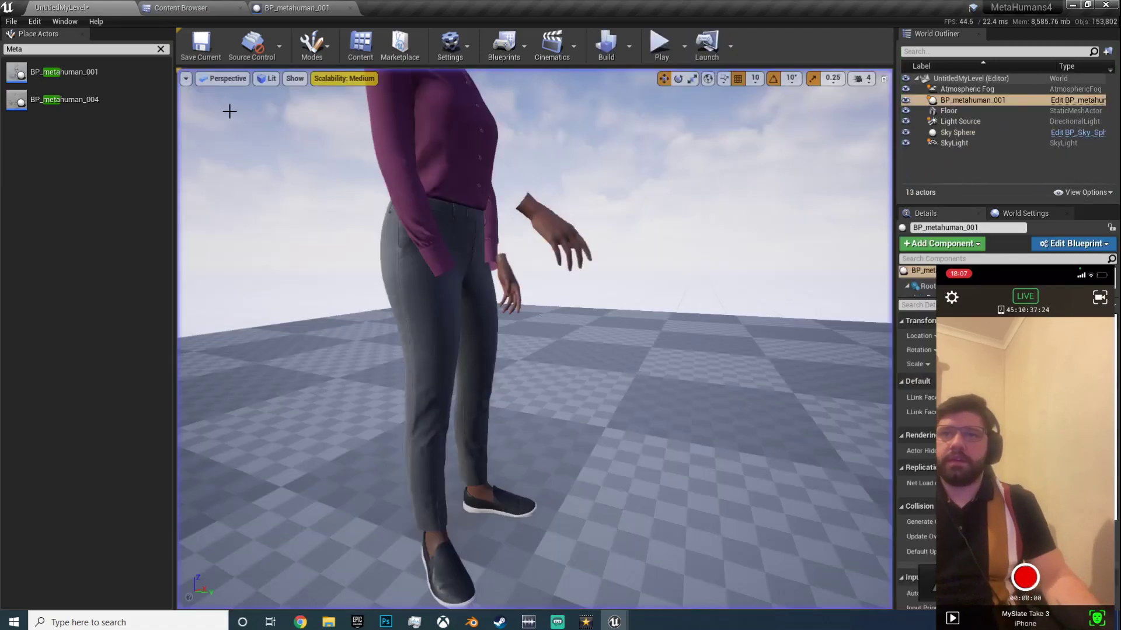
Step: Adjust Engine Scalability, move closer to the MetaHuman, and play-test the level again
click(450, 44)
mouse_move(506, 212)
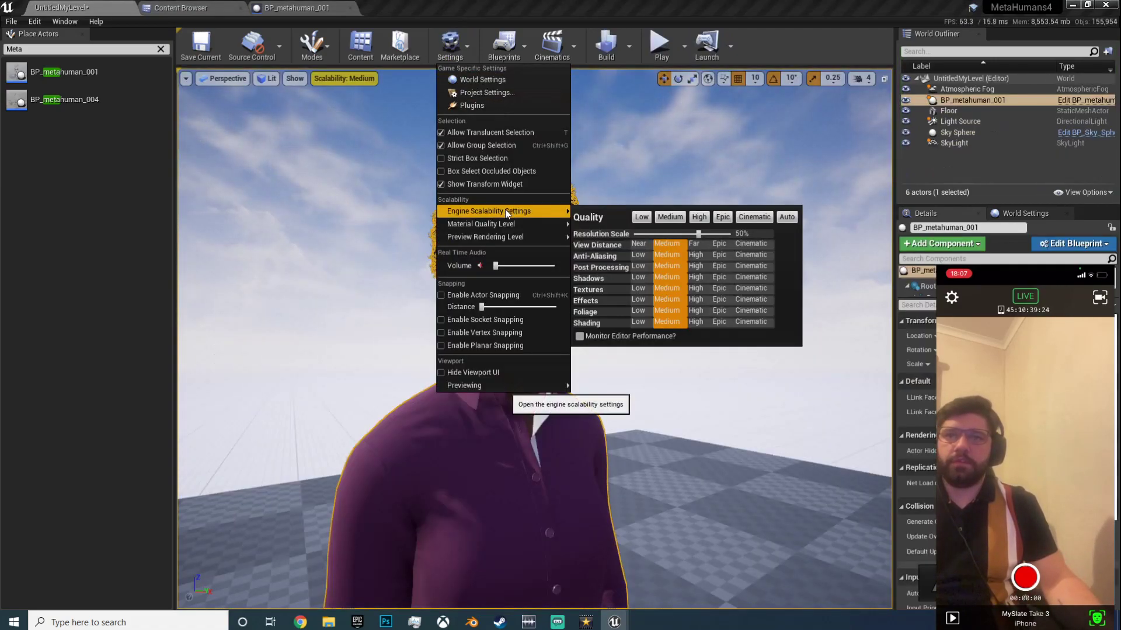
click(580, 192)
drag(580, 193, 408, 267)
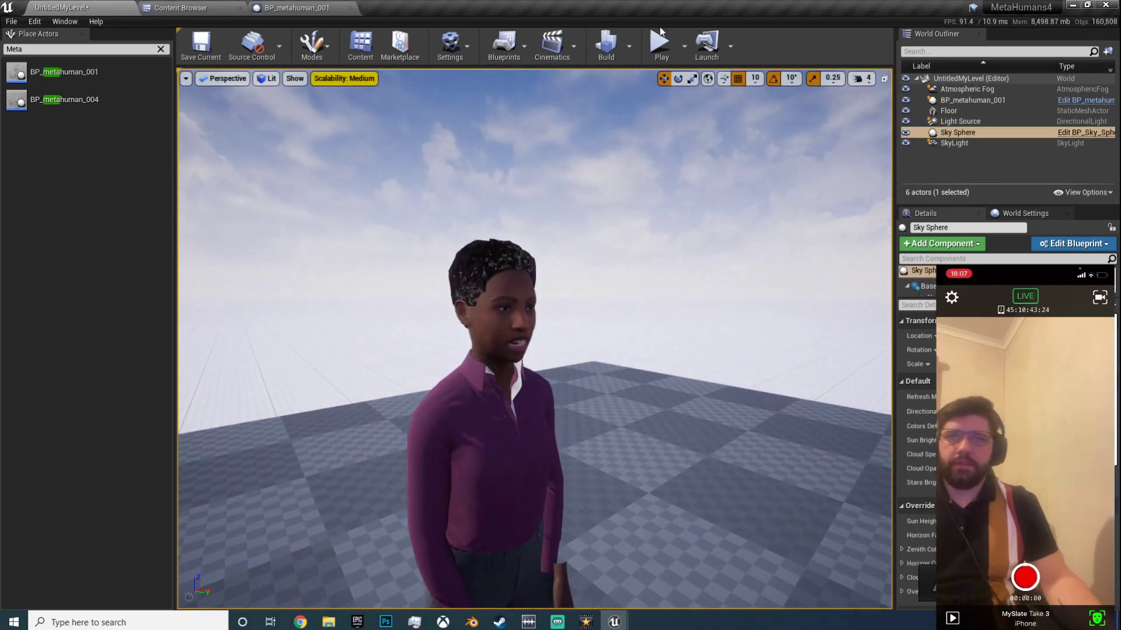
click(660, 46)
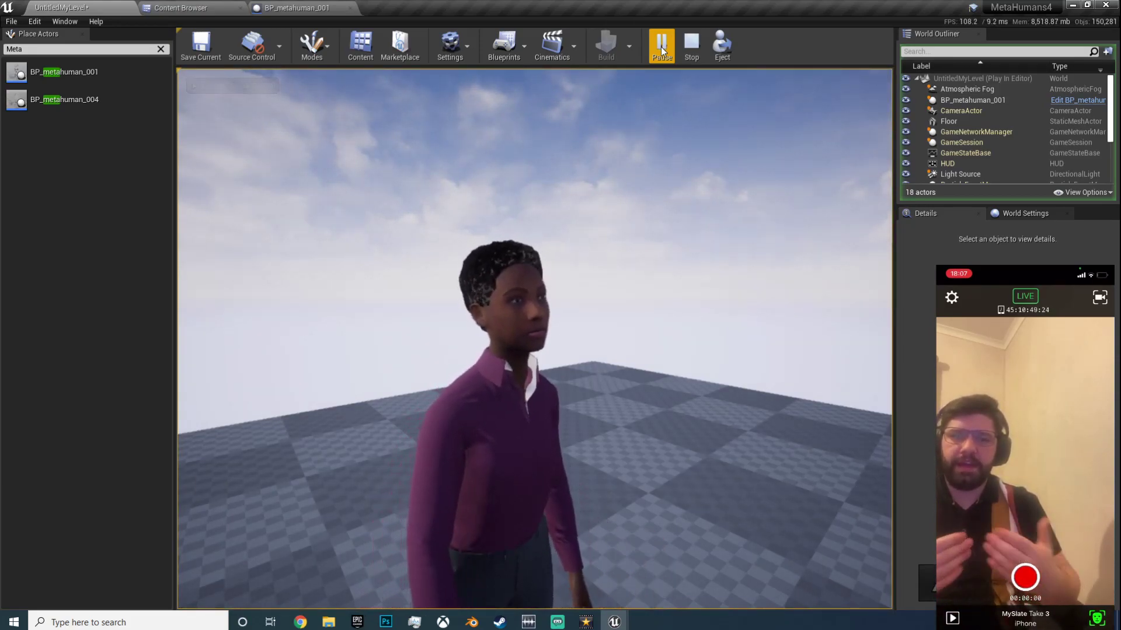
click(618, 92)
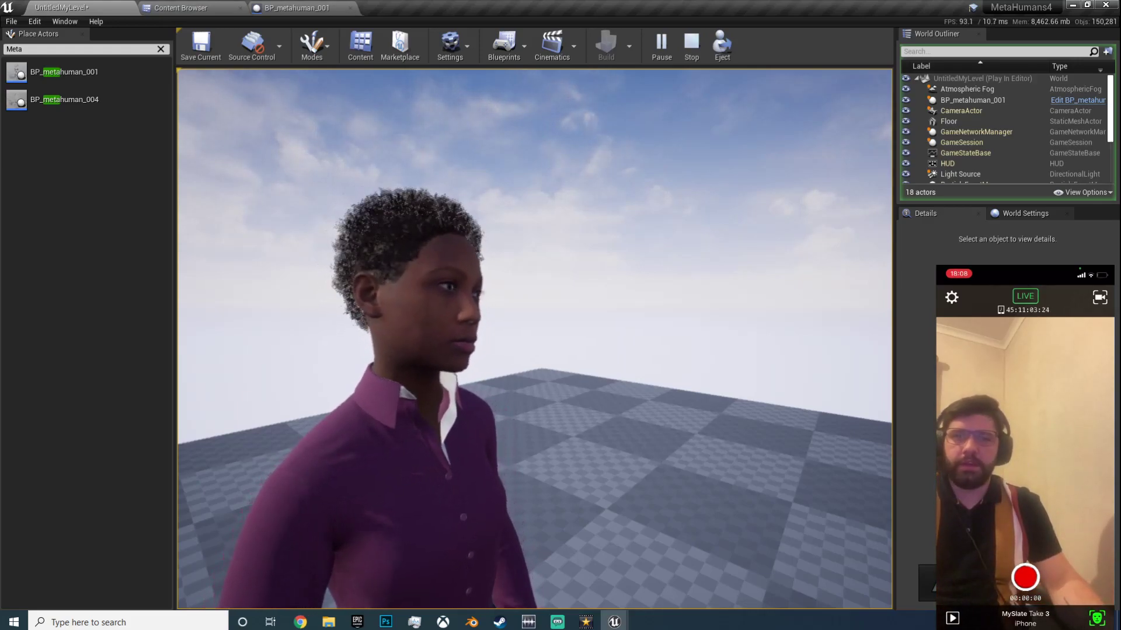
key(Escape)
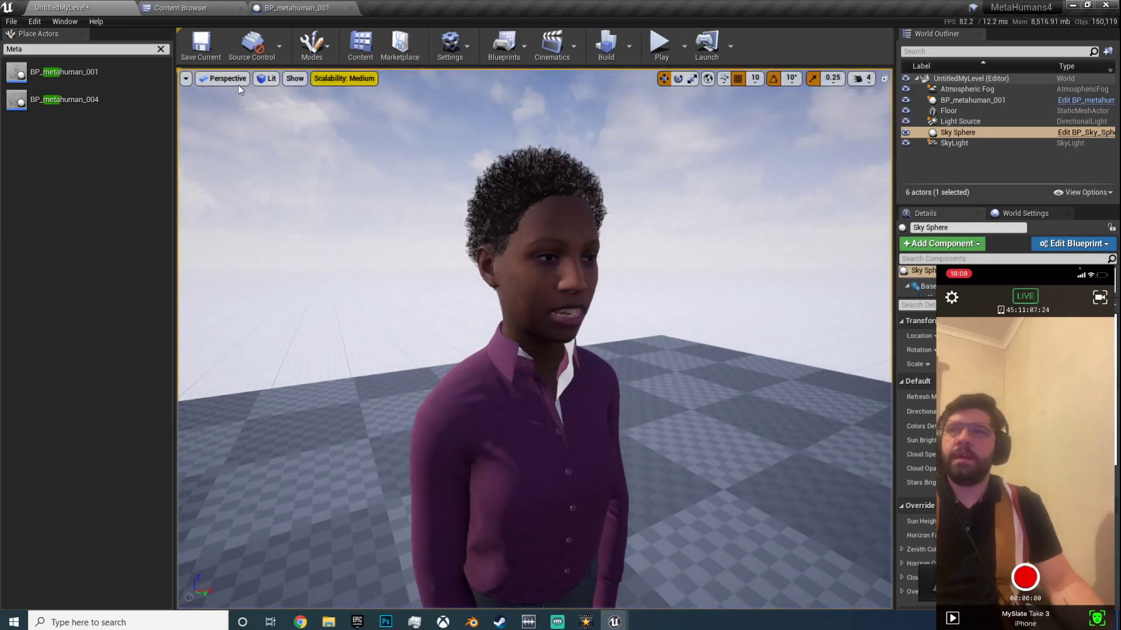
Step: Clear the actor search and add a level sequence saved as NewLevelSequence
click(160, 50)
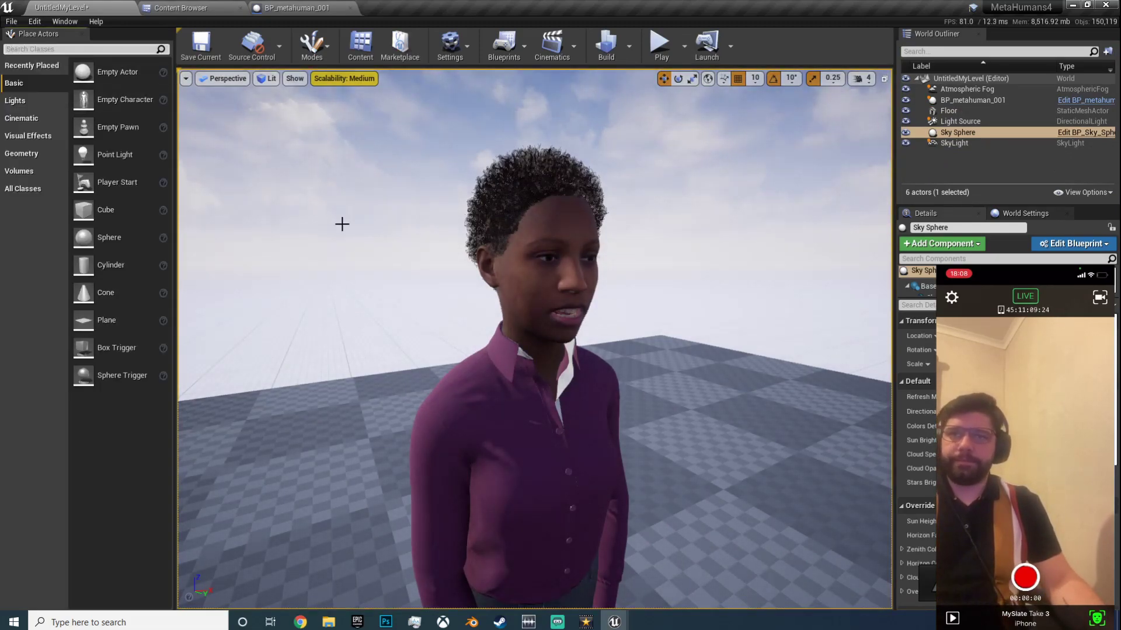
right_drag(526, 151, 378, 298)
click(551, 47)
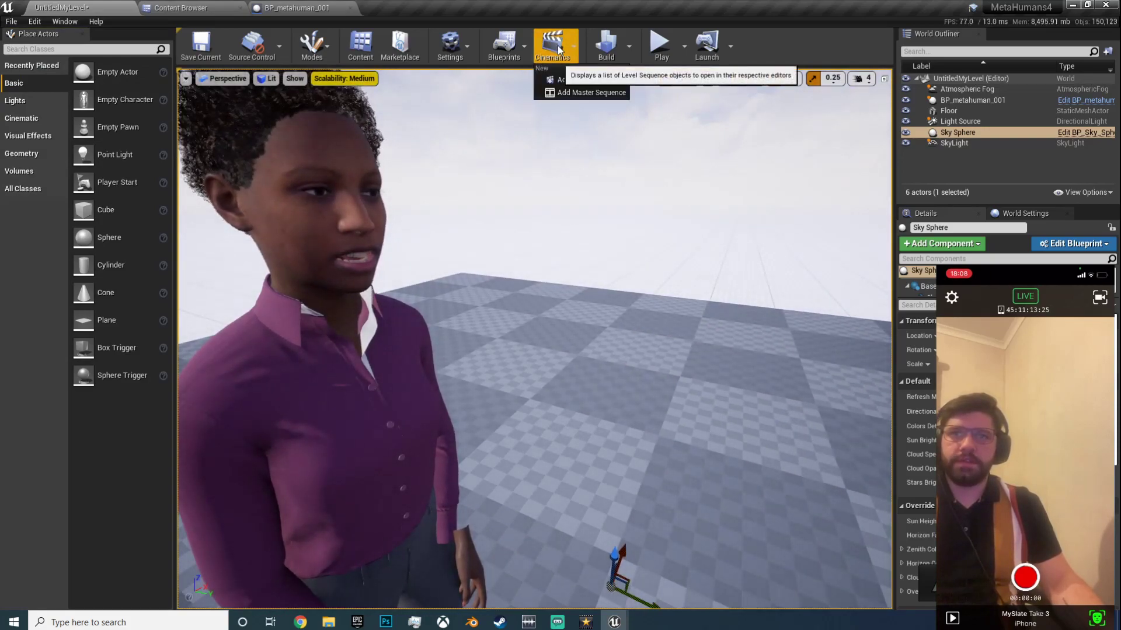
click(577, 80)
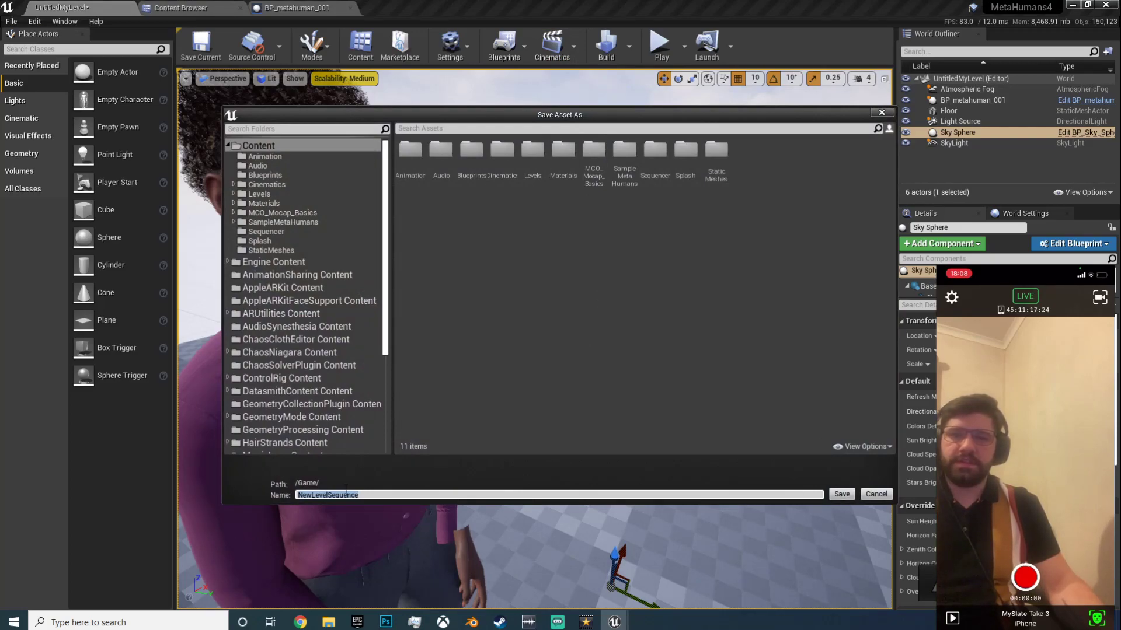
click(839, 494)
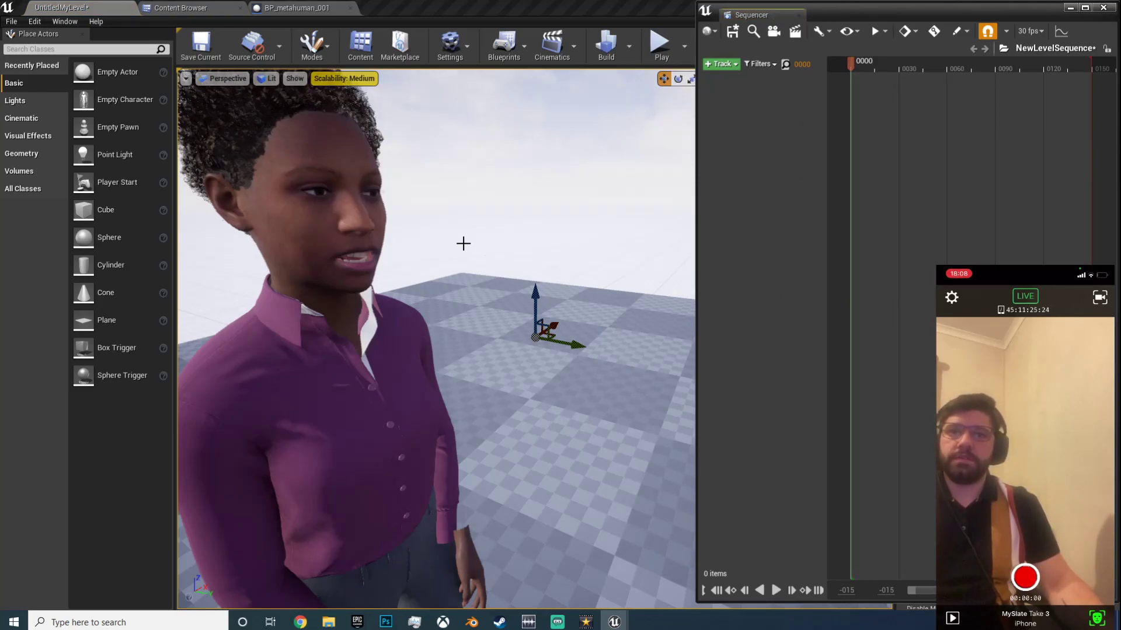
Step: Check the Window list, reframe the view on the MetaHuman, and open Sequencer's + Track menu
click(65, 22)
mouse_move(88, 45)
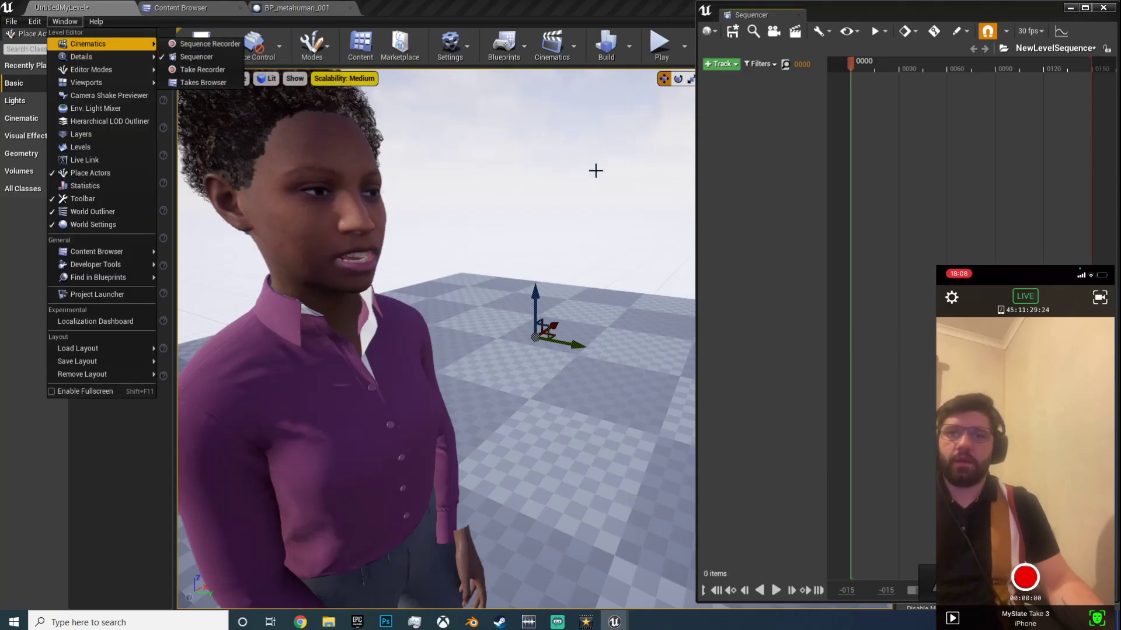
right_drag(694, 219, 694, 219)
right_drag(473, 290, 474, 290)
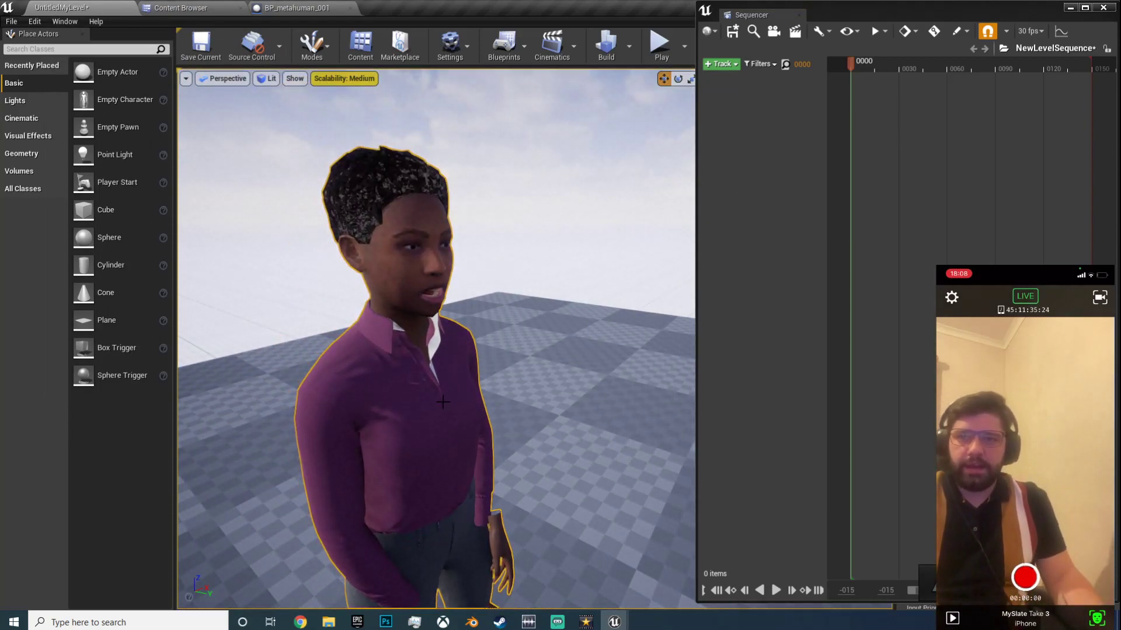
click(724, 64)
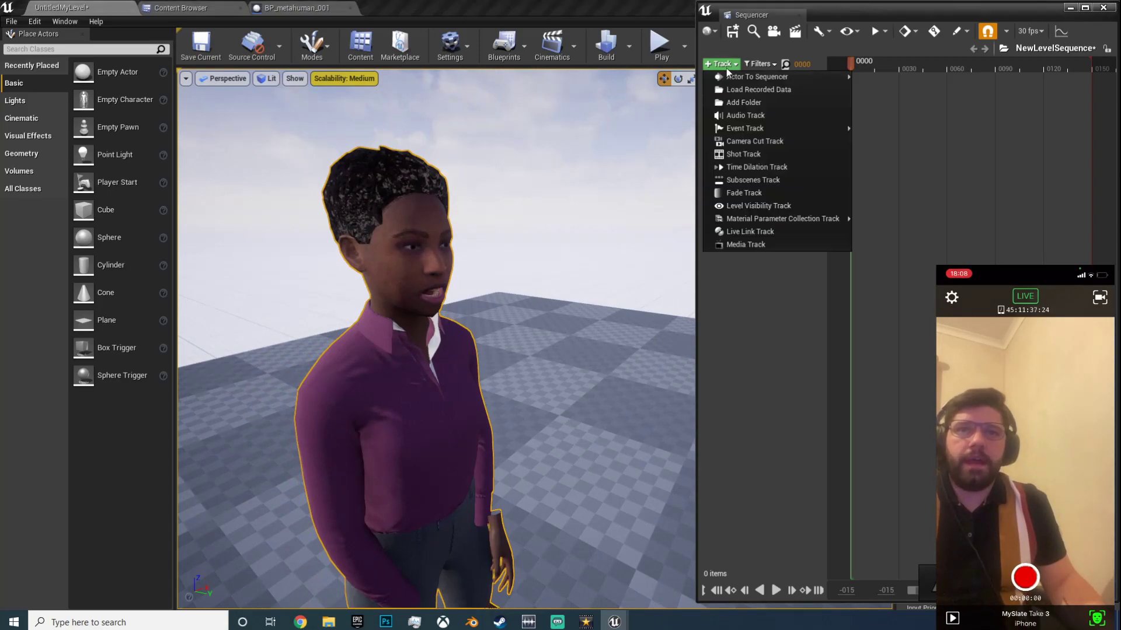
Step: Add BP_metahuman_001 to the sequence and delete its Face_ControlBoard and Face tracks
mouse_move(769, 81)
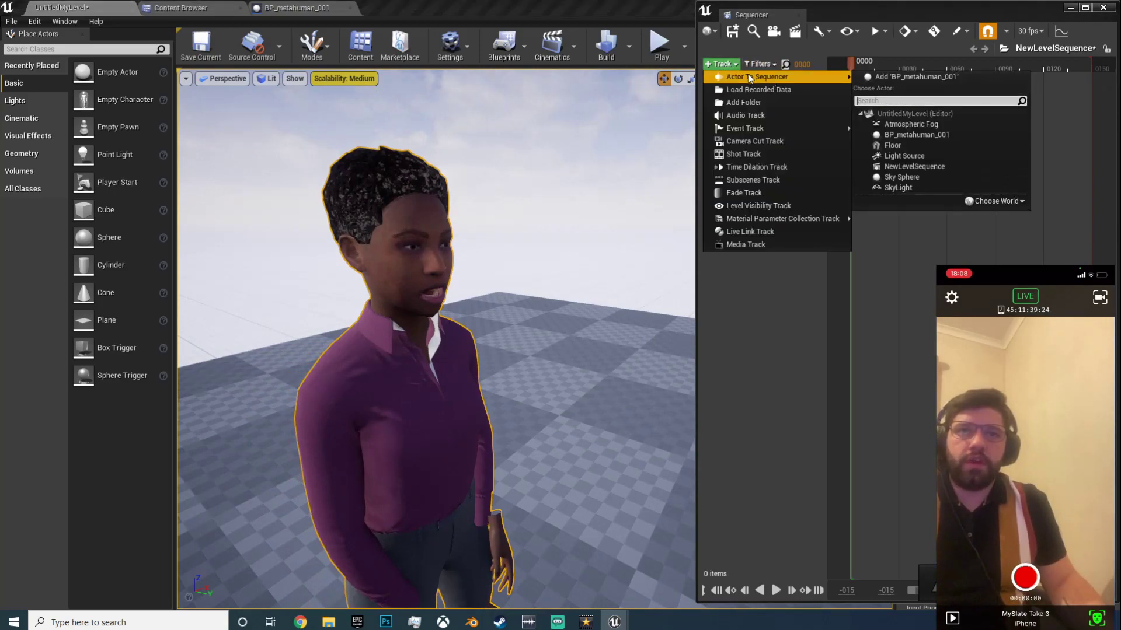
click(885, 77)
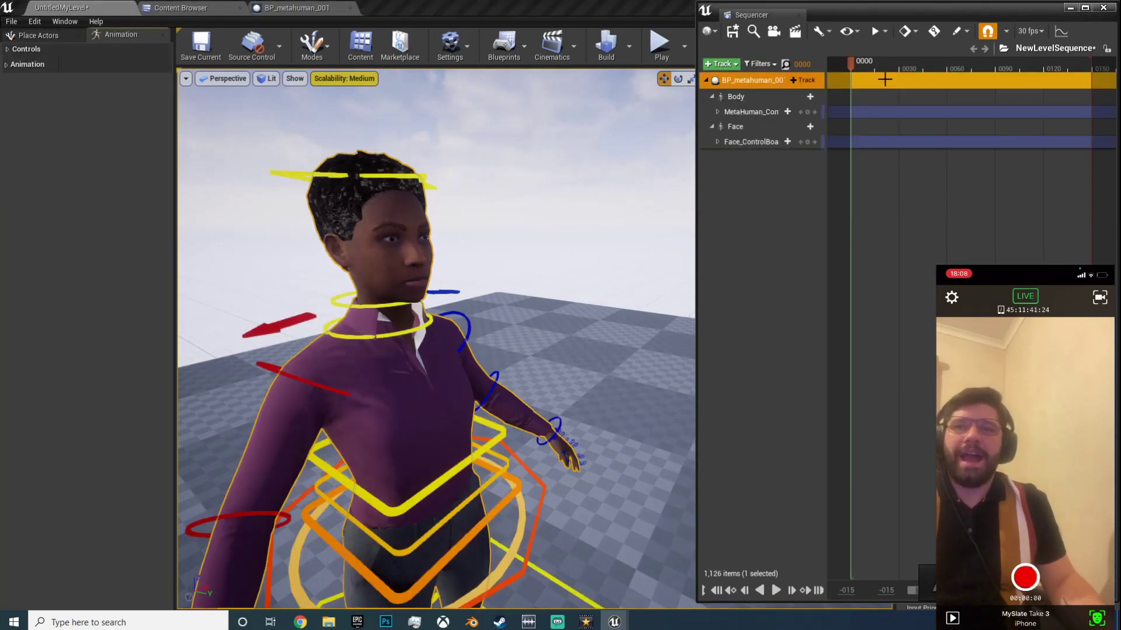
click(748, 142)
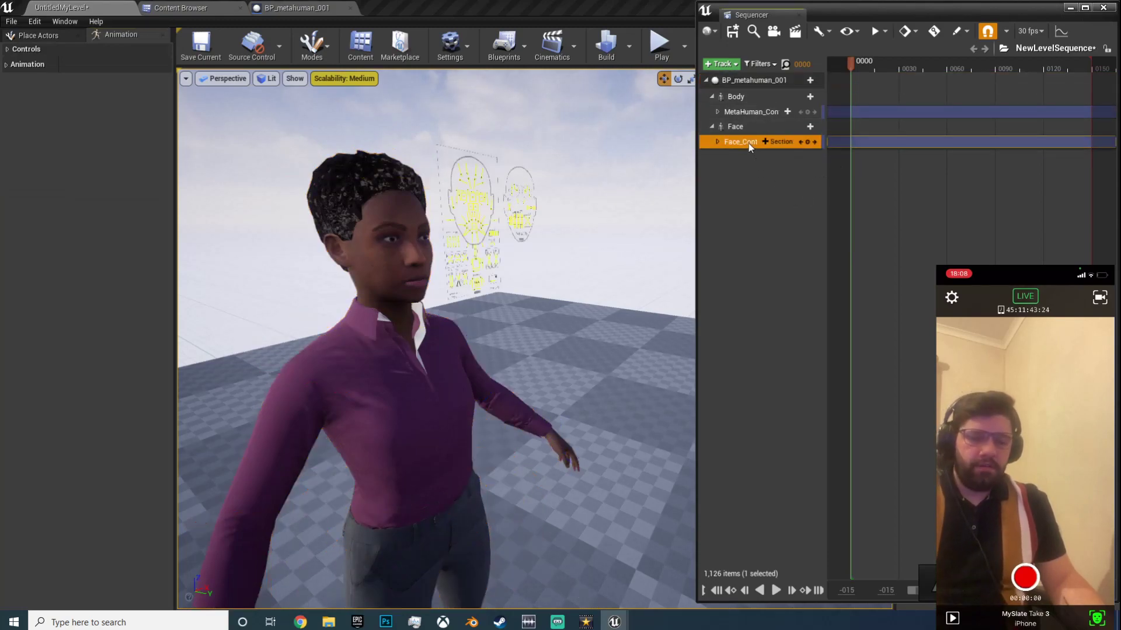
key(Delete)
click(744, 128)
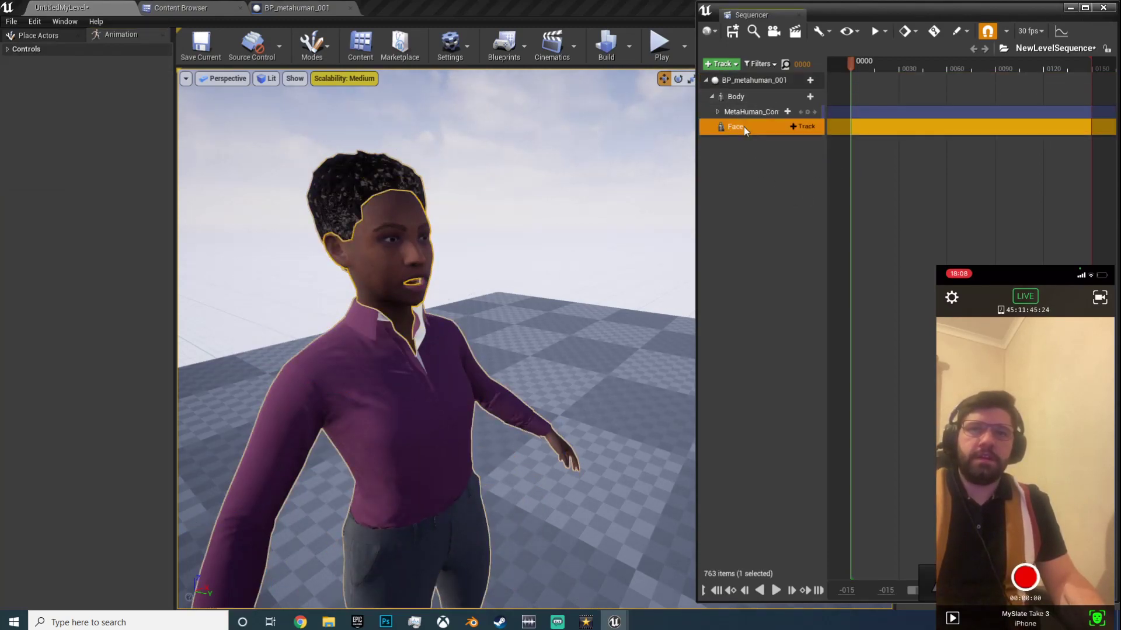
key(Delete)
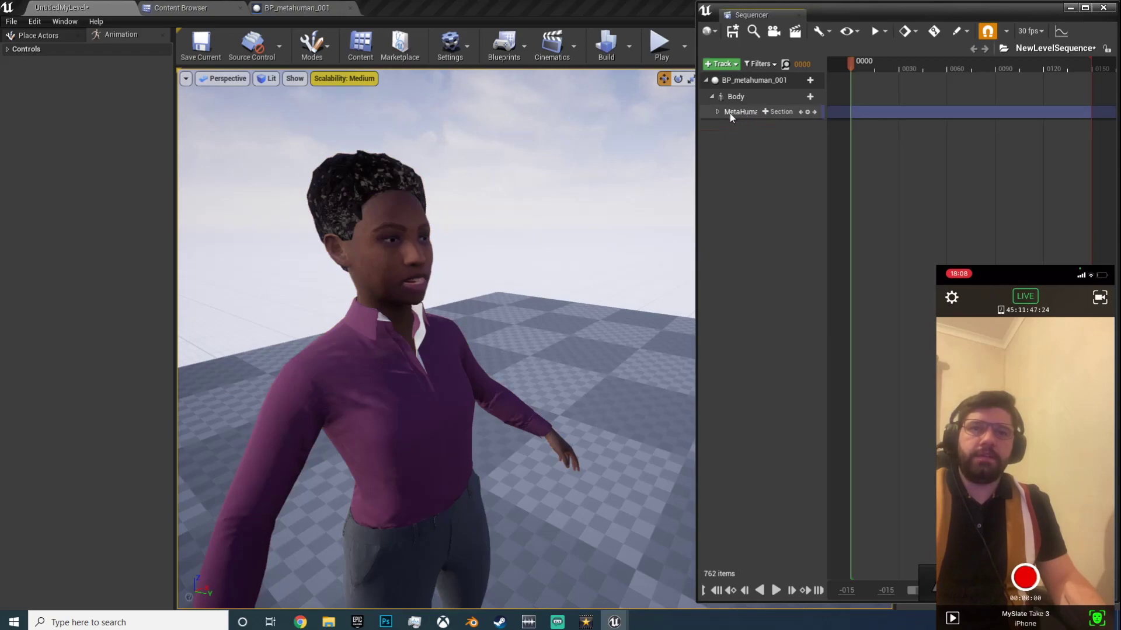
Step: Delete the MetaHuman body control rig track, leaving the Body track selected
click(735, 113)
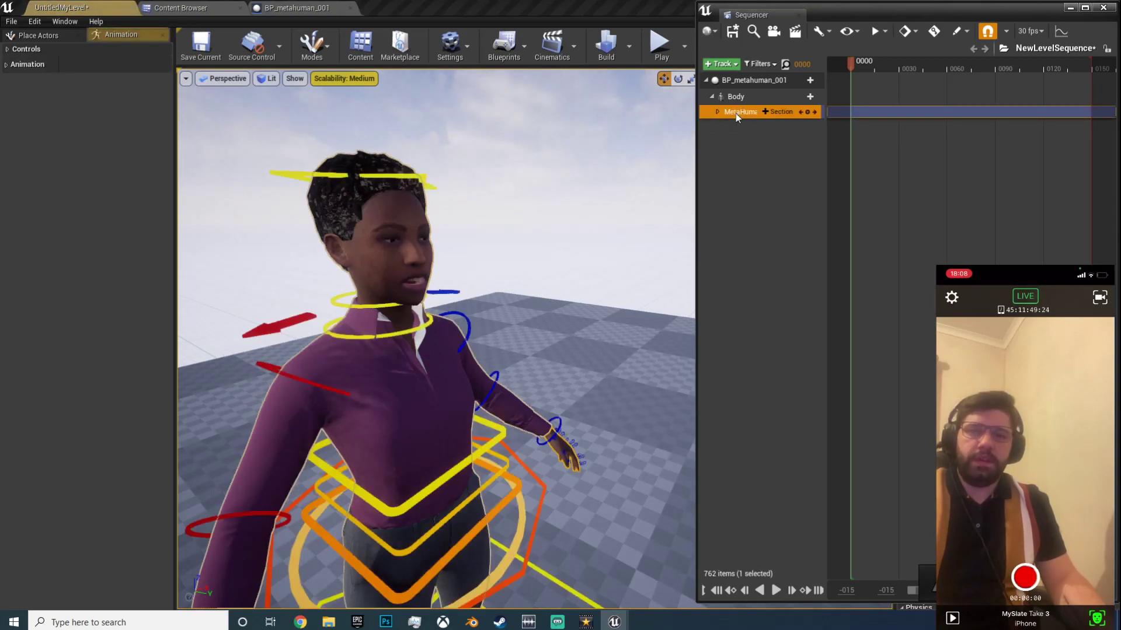
right_drag(500, 315, 436, 331)
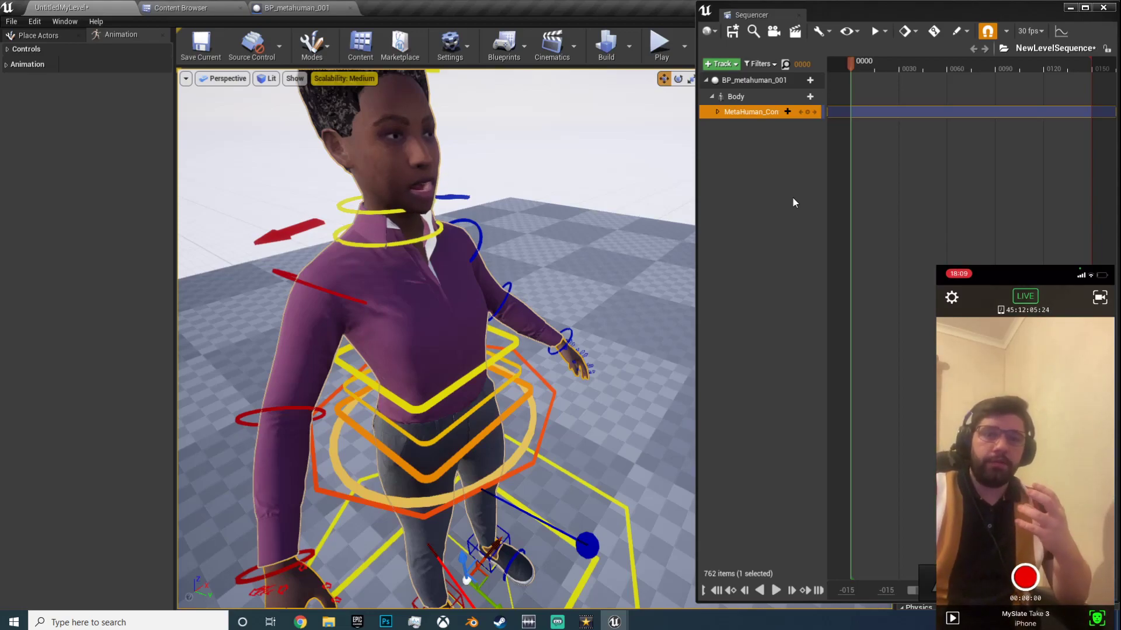
click(754, 132)
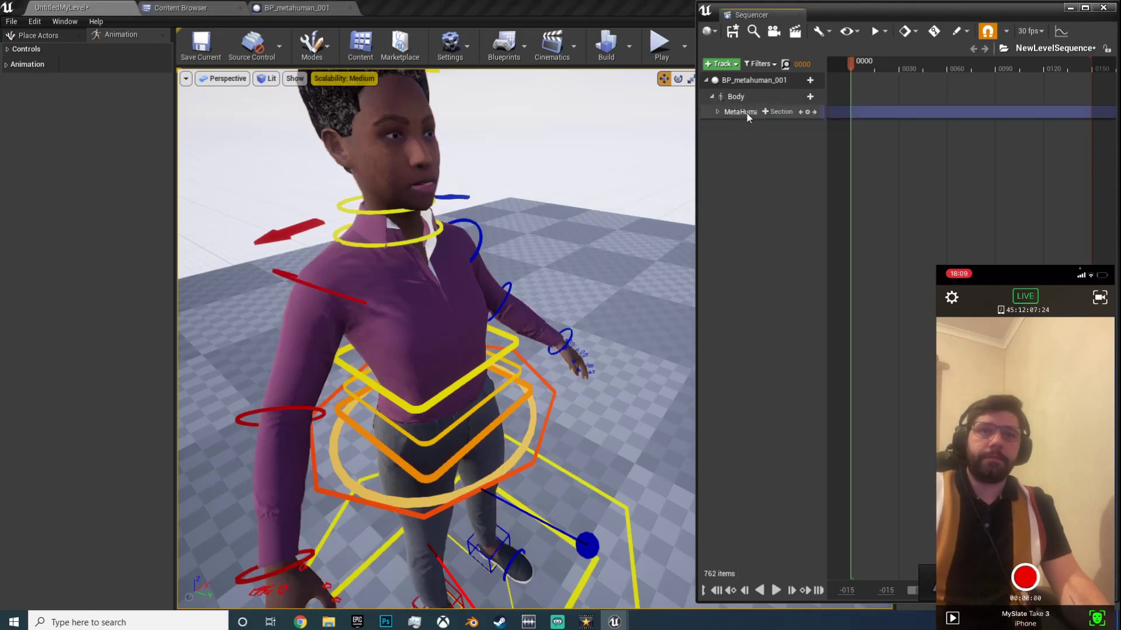
click(748, 113)
key(Delete)
click(741, 97)
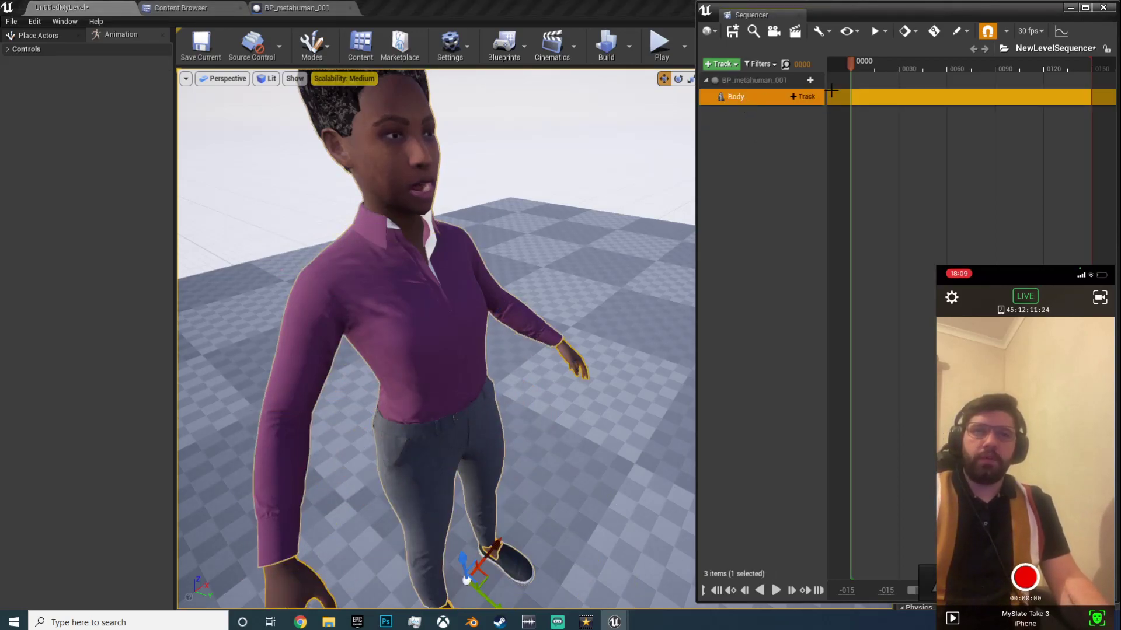
Step: Add Convo_01_Low_Key_Loop to the Body track and play it back, flying close to the face
click(804, 97)
mouse_move(815, 119)
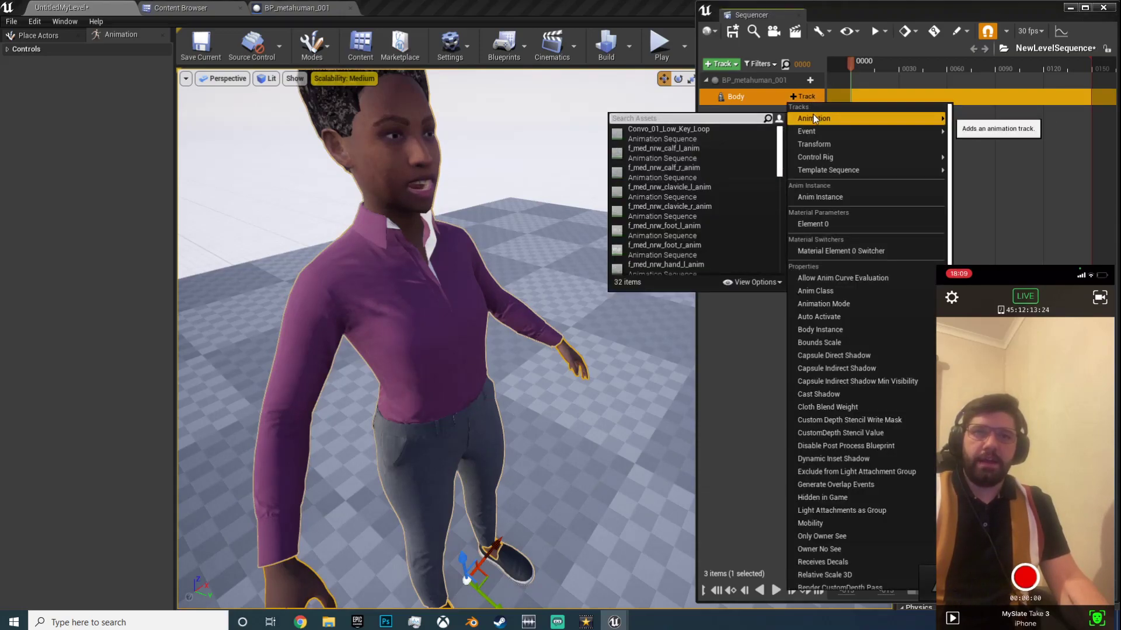
click(684, 134)
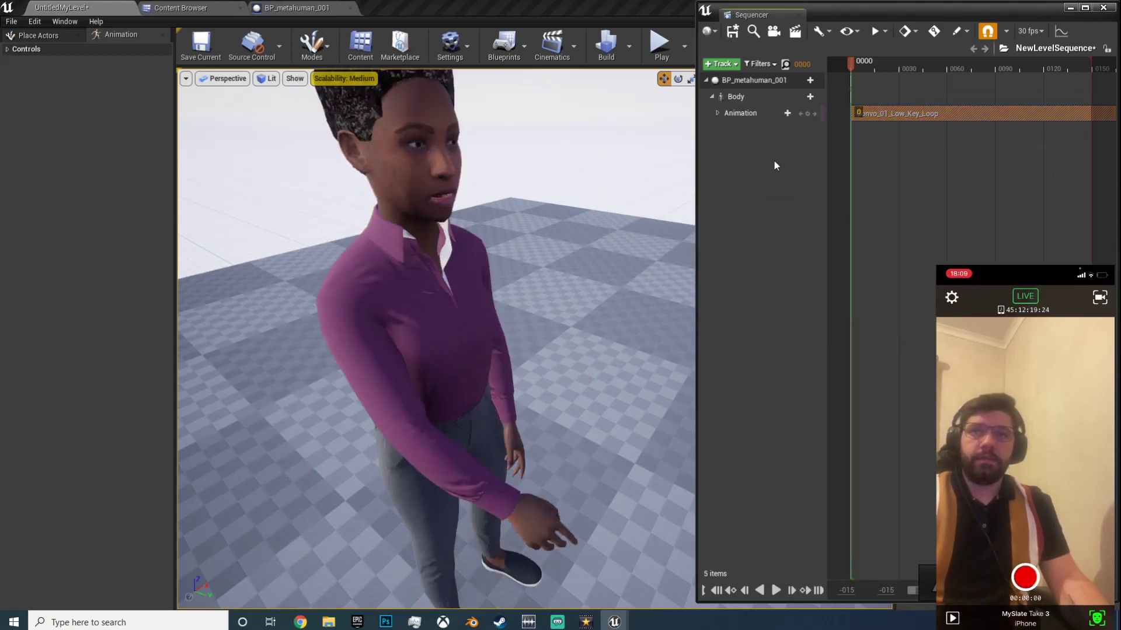
click(777, 592)
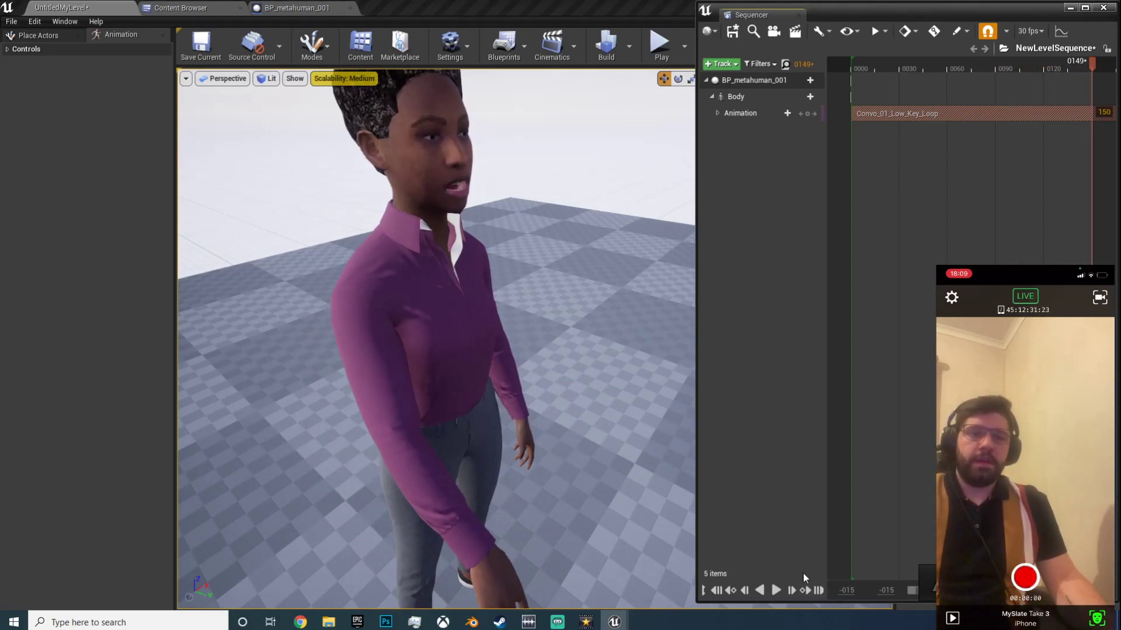
drag(825, 560, 855, 578)
click(777, 591)
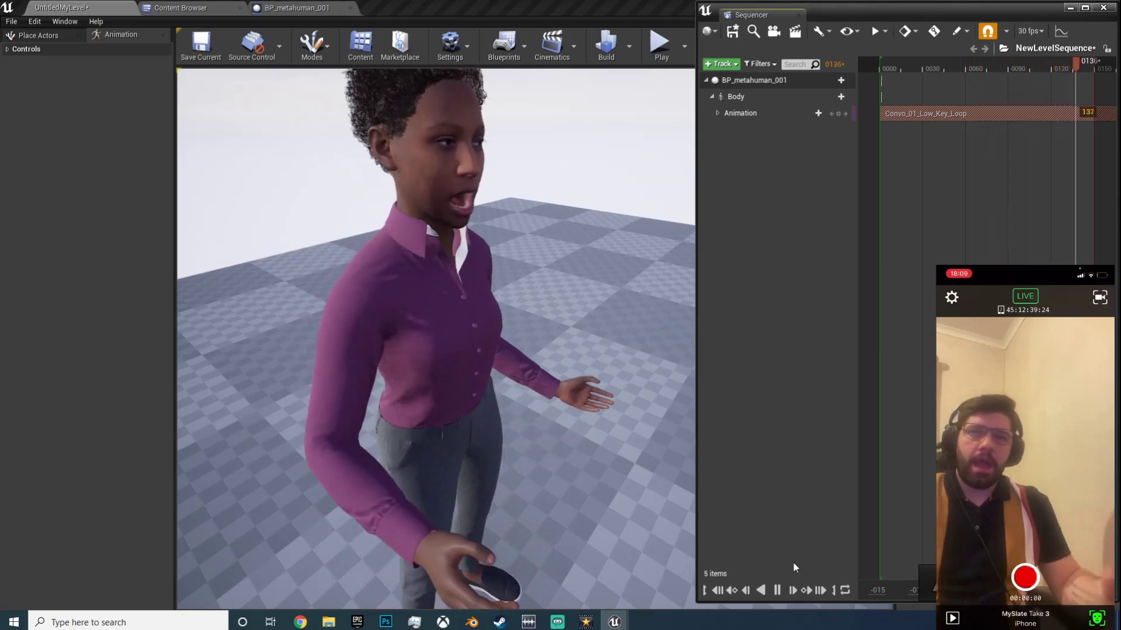
right_drag(488, 381, 524, 261)
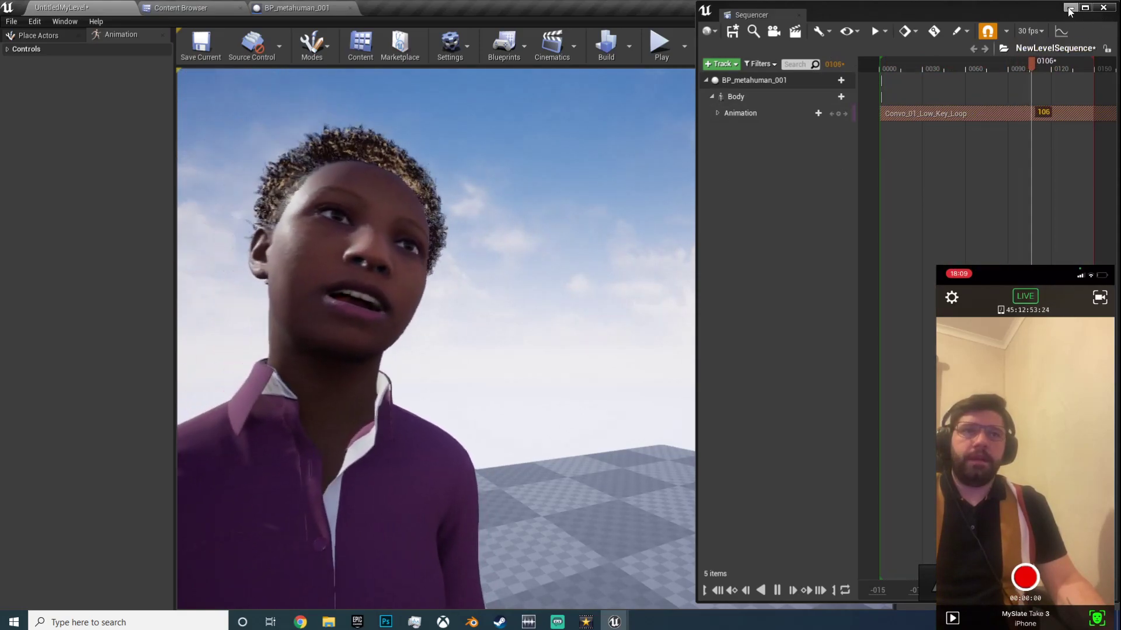
Step: Stop playback, minimize the Sequencer, and switch tabs back to the UntitledMyLevel editor
click(778, 590)
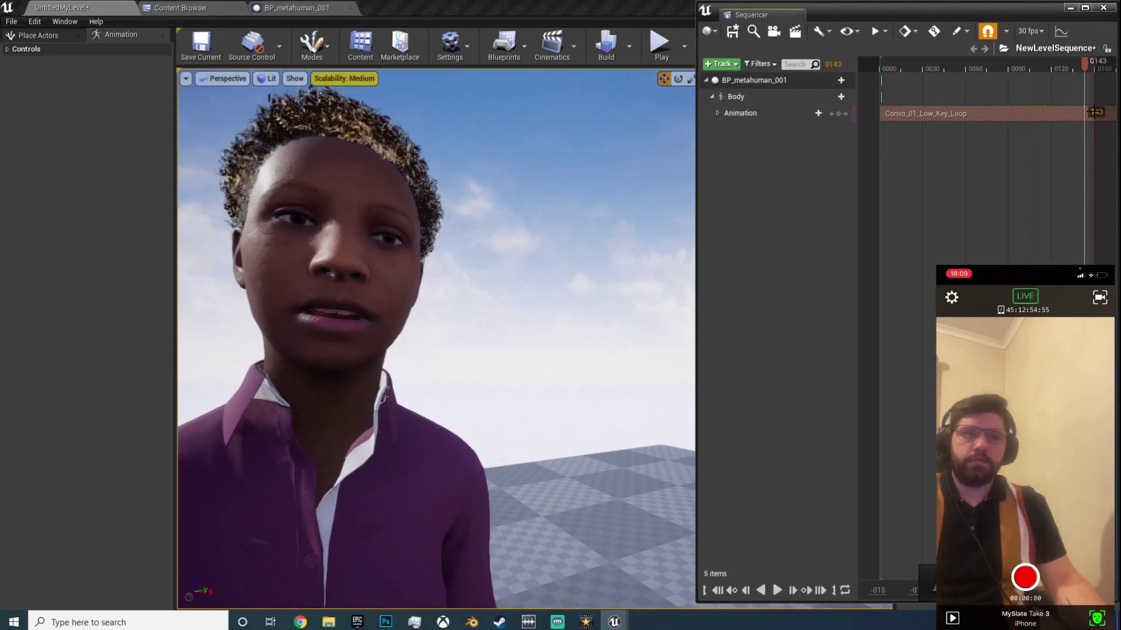
click(1070, 9)
click(266, 11)
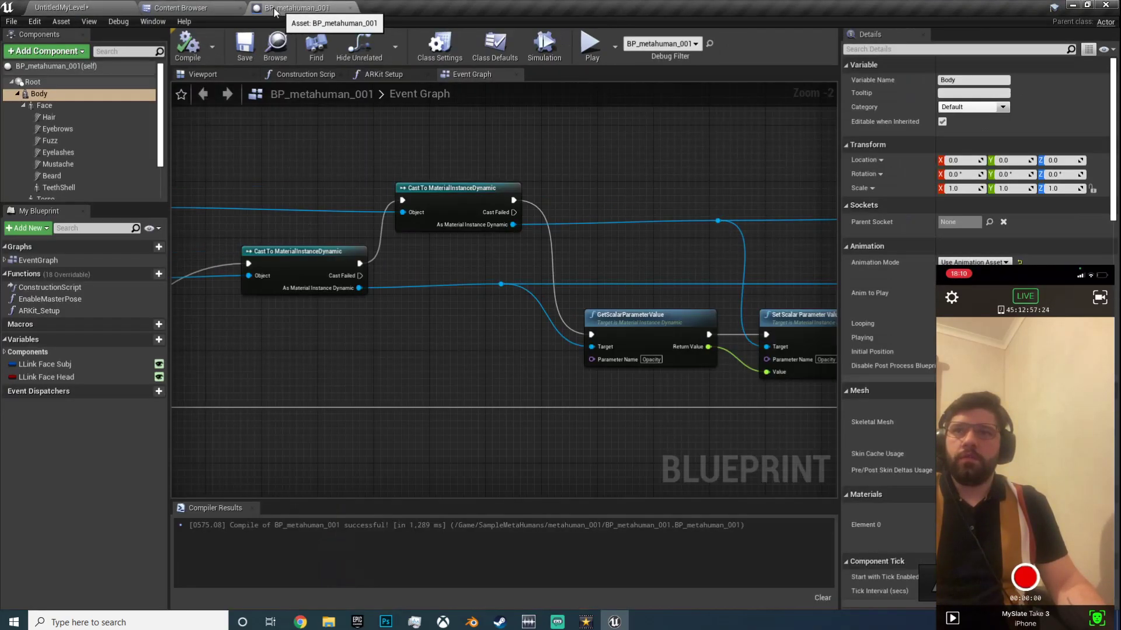
click(181, 8)
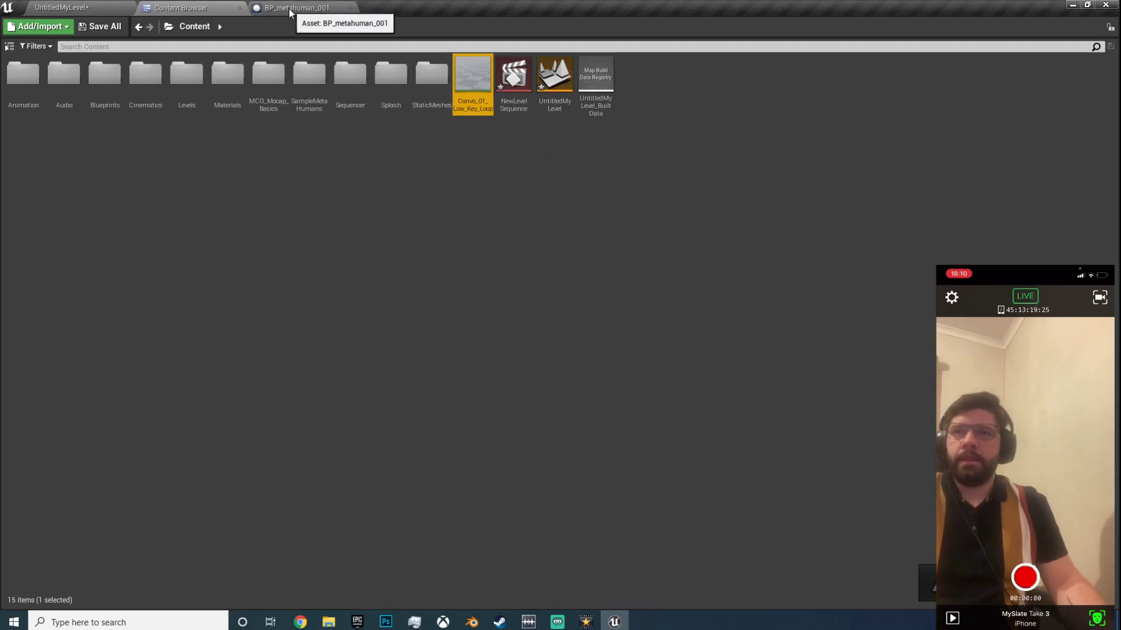
click(92, 7)
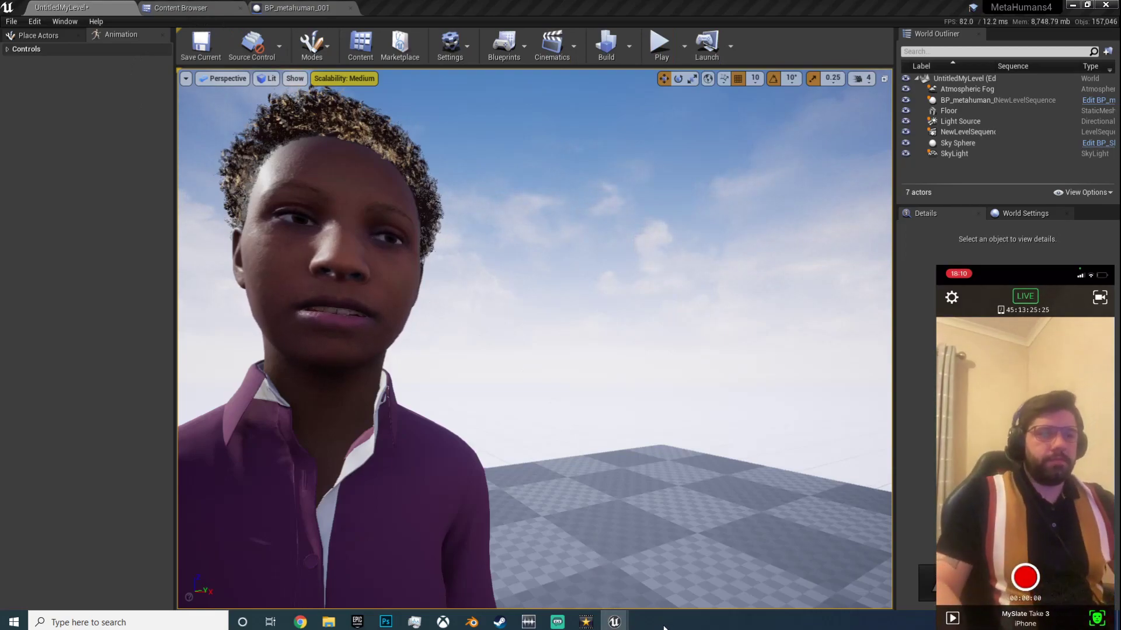
Step: Restore and maximize the Sequencer, and set Show Time As to Seconds
mouse_move(614, 622)
click(665, 581)
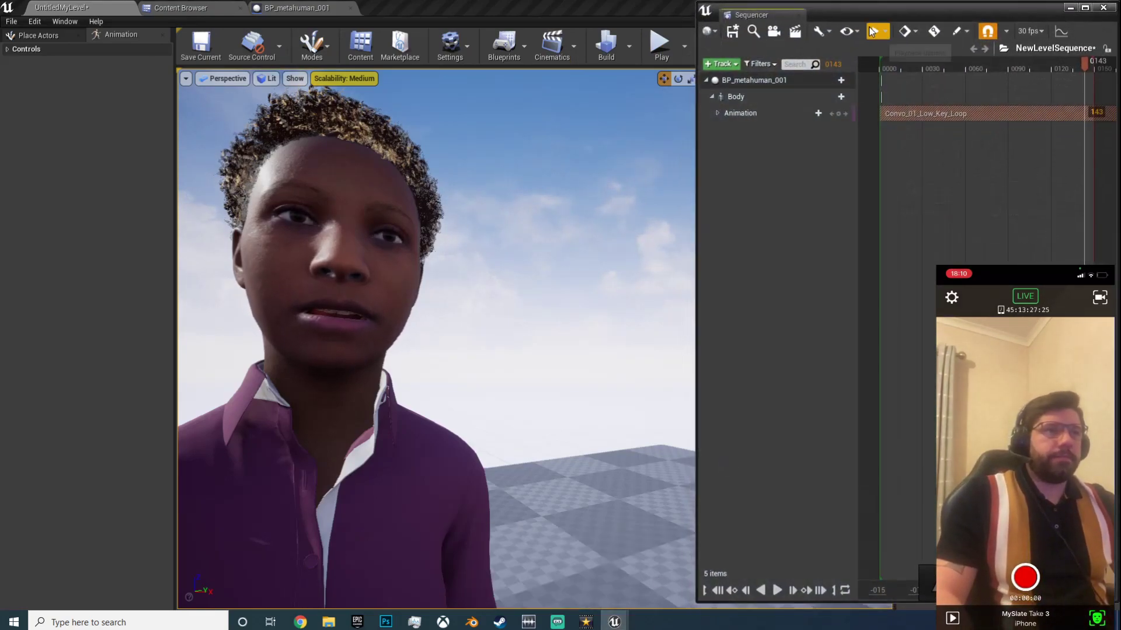
drag(978, 19, 552, 58)
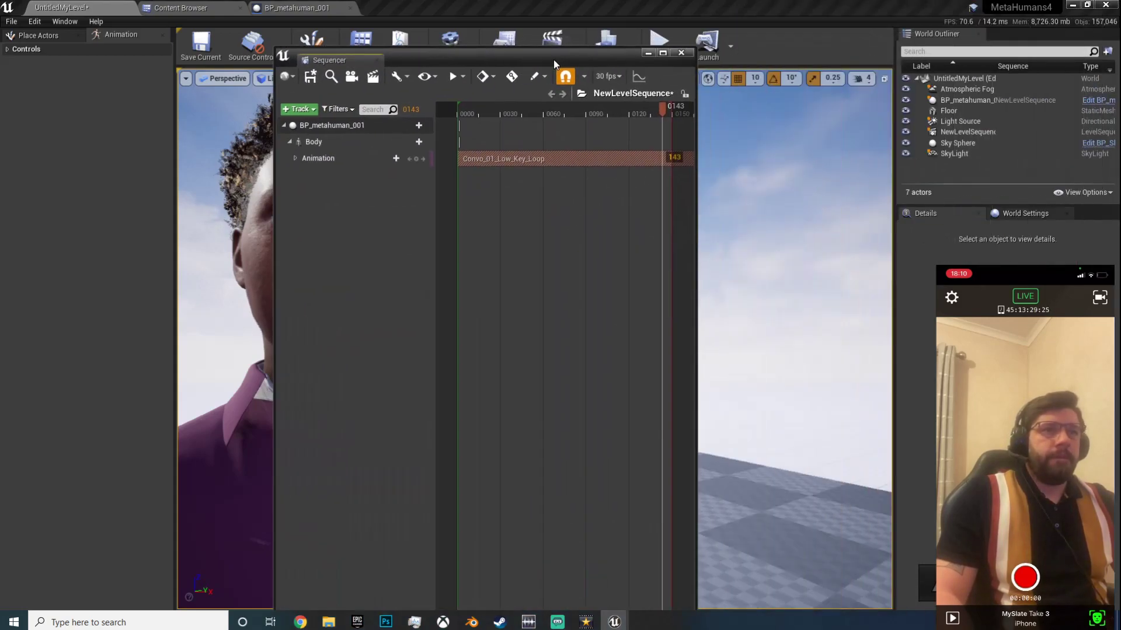
click(660, 47)
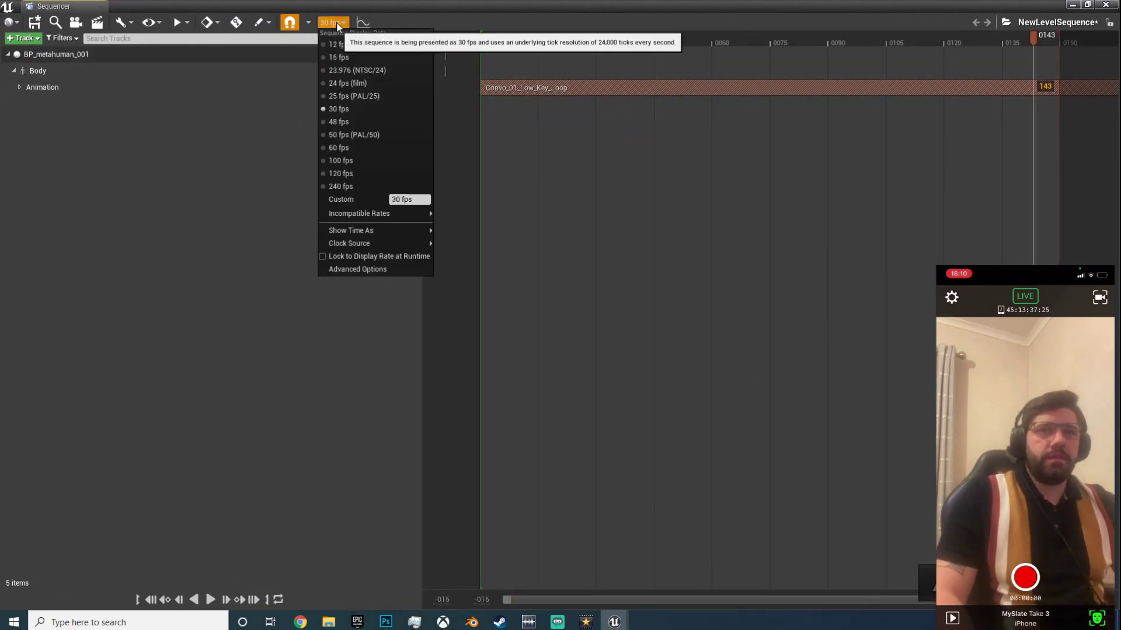
mouse_move(359, 231)
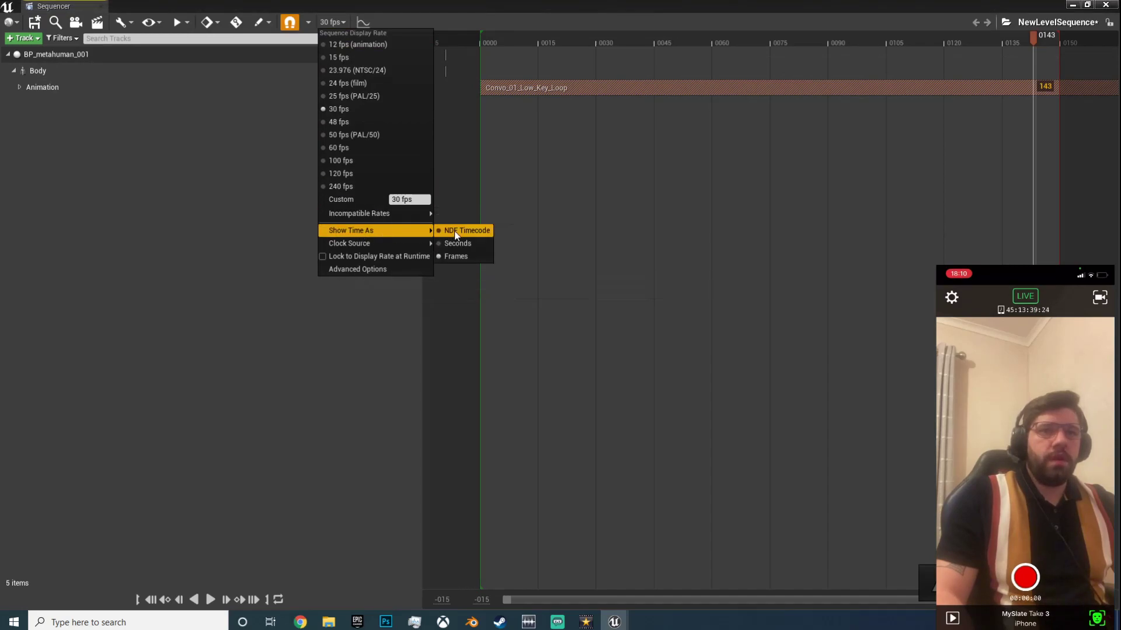
click(457, 244)
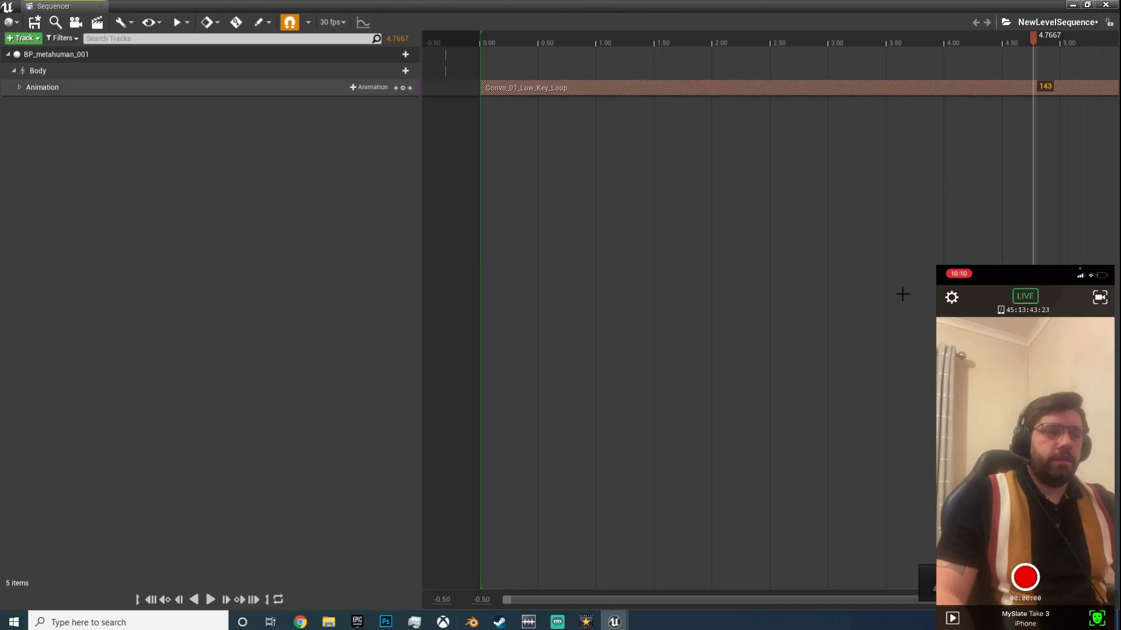
Step: Drag the playback range end marker out in stages to about 29 seconds
right_drag(913, 304, 555, 300)
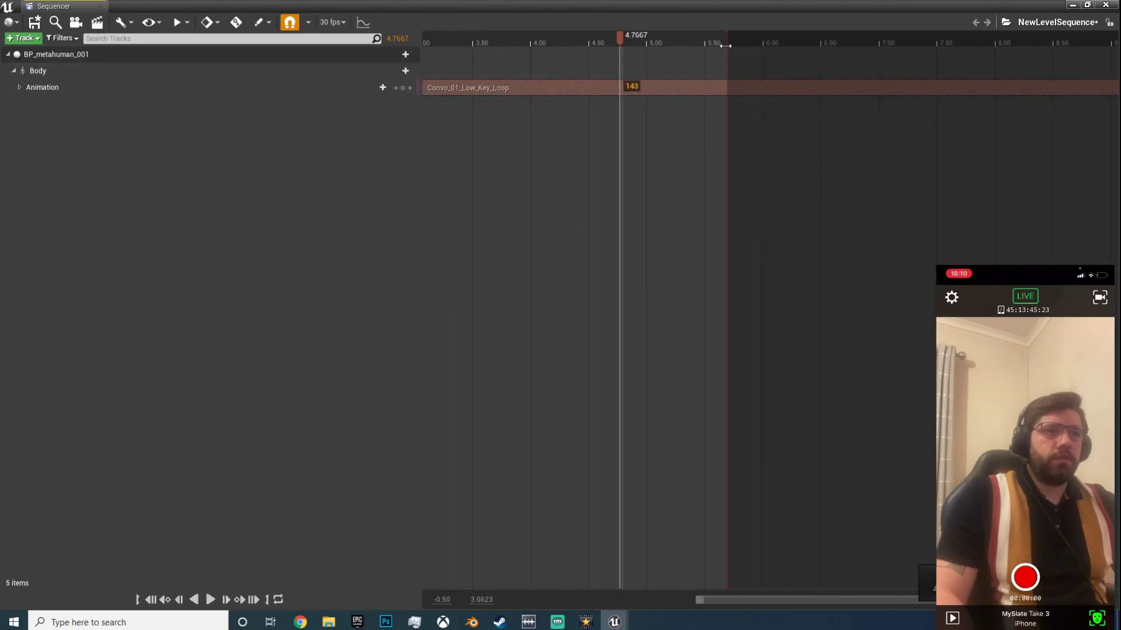
right_drag(992, 165, 340, 155)
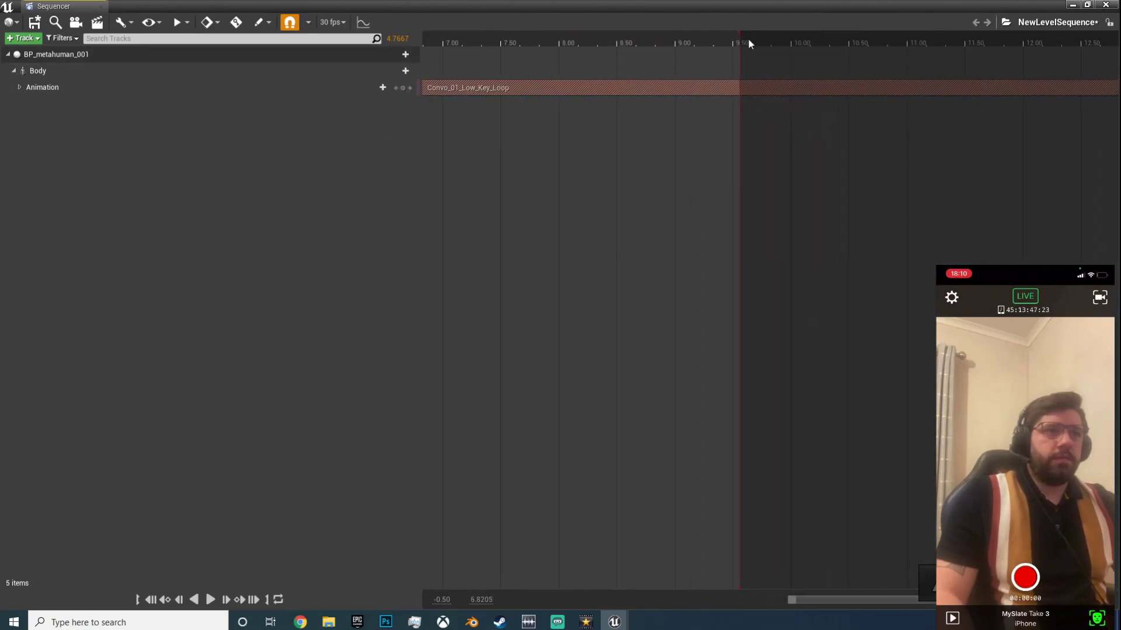
drag(737, 40, 1067, 40)
right_drag(990, 195, 373, 230)
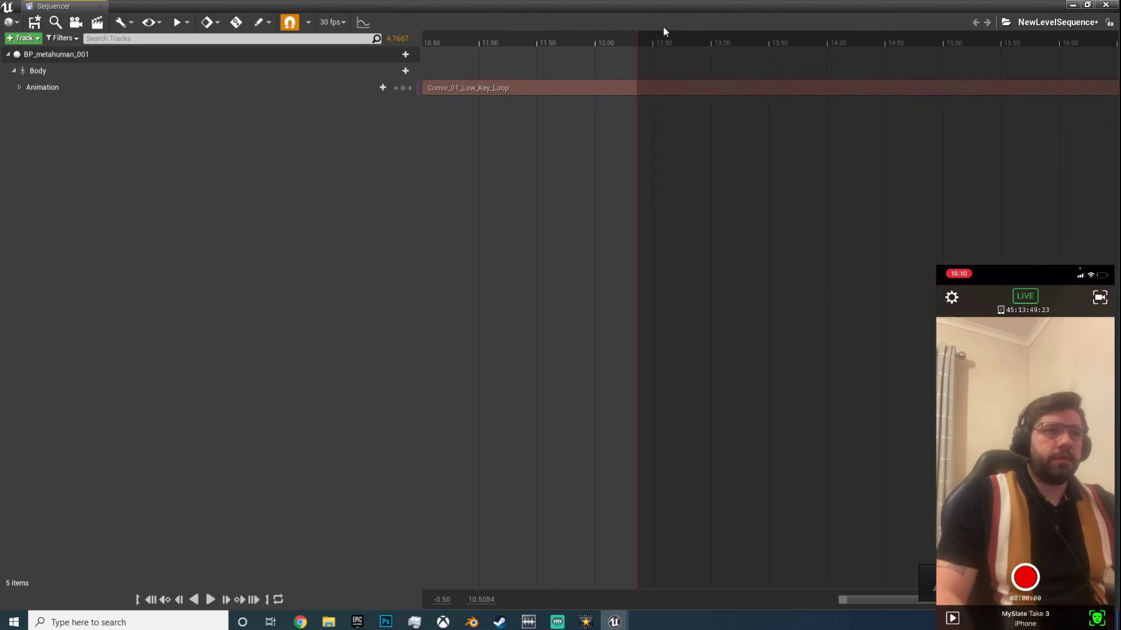
drag(639, 37, 1059, 38)
right_drag(988, 155, 415, 158)
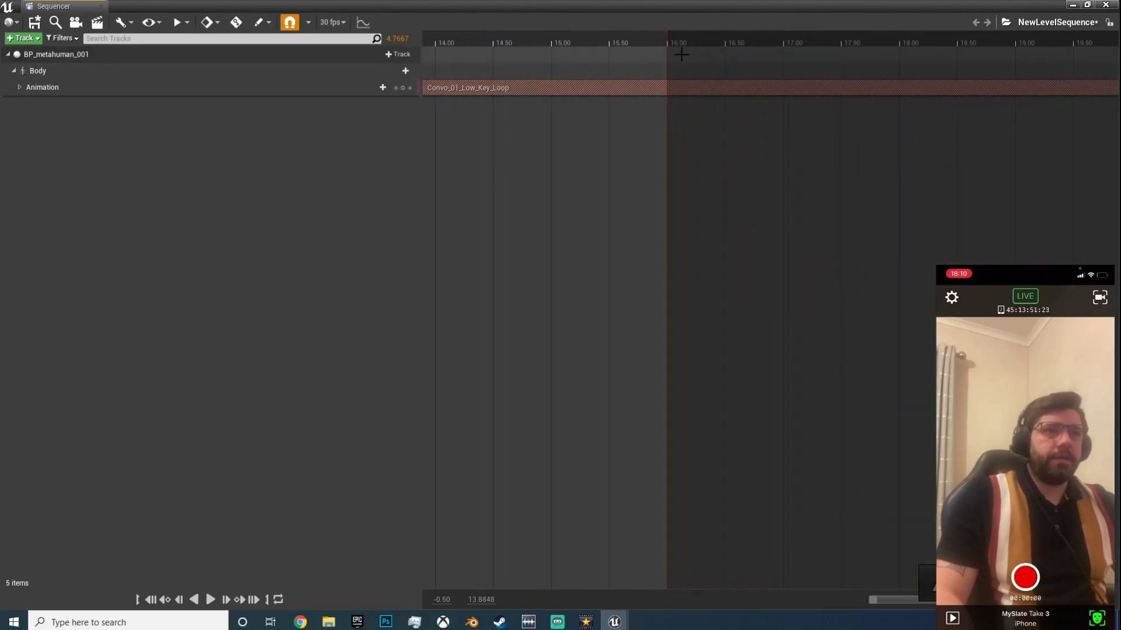
drag(669, 43, 1057, 42)
right_drag(1018, 165, 455, 140)
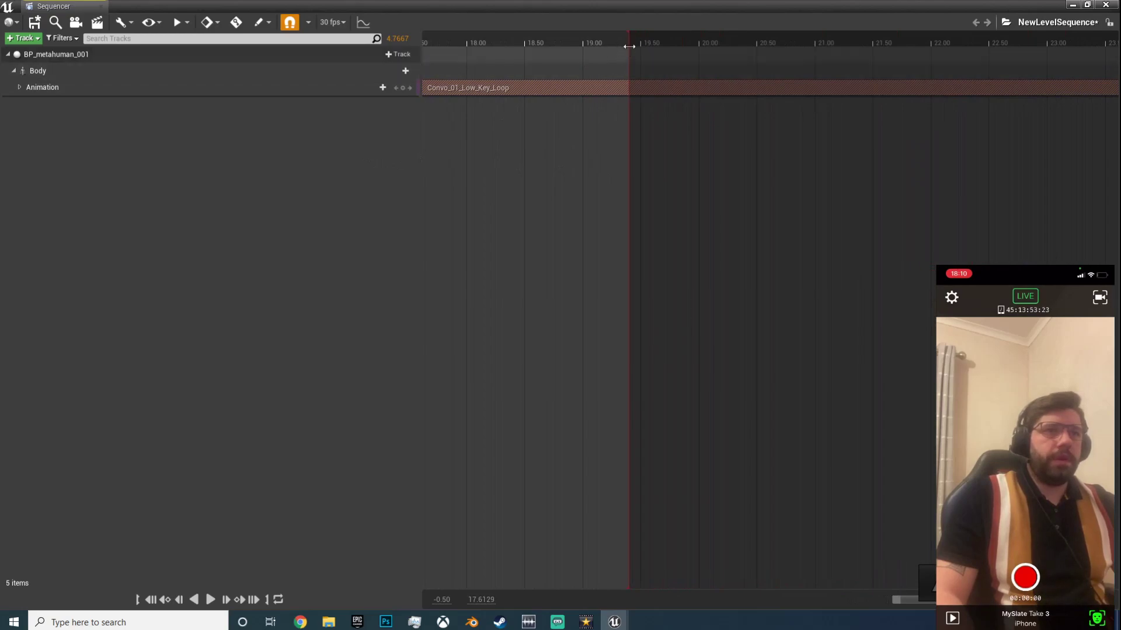
drag(625, 45, 1084, 45)
right_drag(1021, 151, 529, 84)
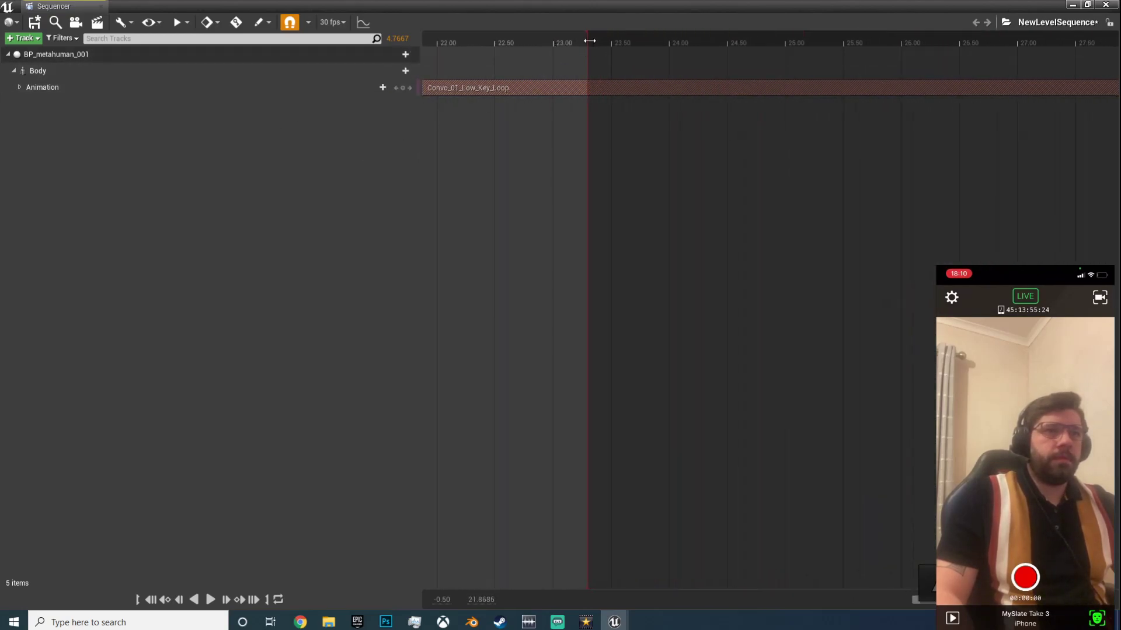
drag(586, 38, 1064, 39)
right_drag(868, 147, 523, 130)
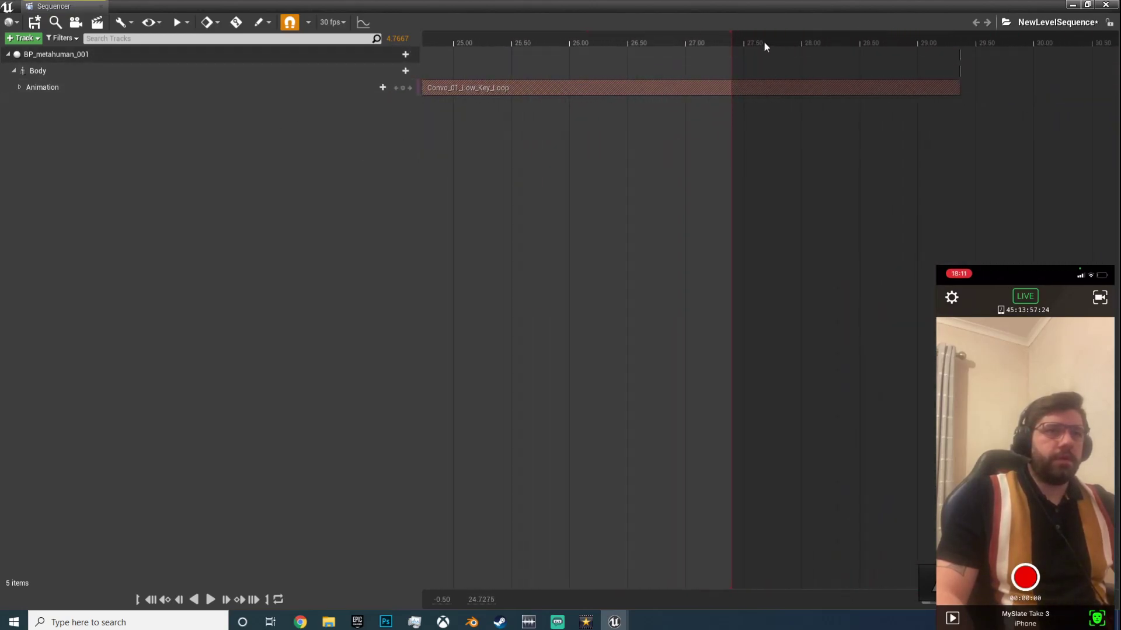
drag(730, 36, 962, 44)
right_drag(530, 285, 751, 293)
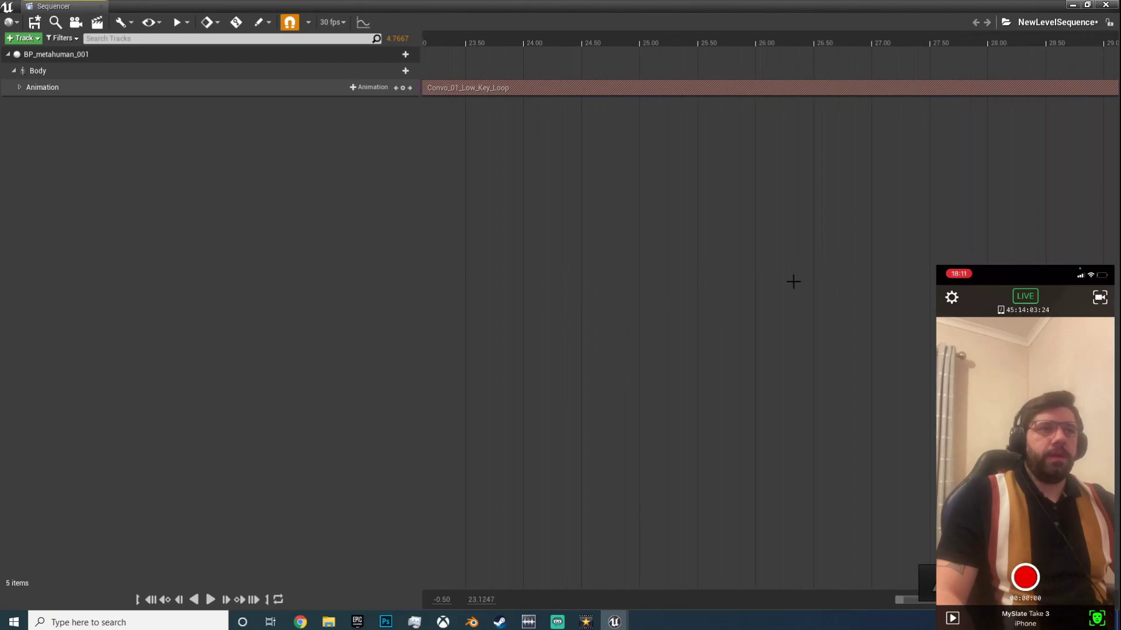
right_drag(579, 311, 933, 420)
right_drag(583, 350, 1039, 368)
right_drag(552, 295, 778, 313)
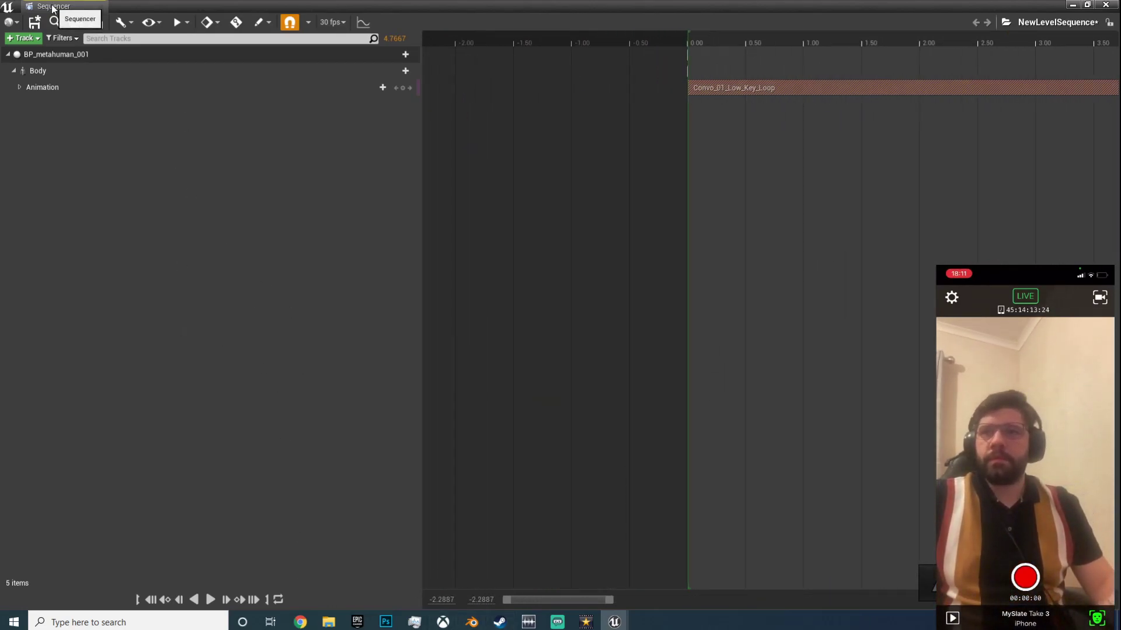
Step: Dock the Sequencer below the viewport, resize it, and play the sequence while orbiting the MetaHuman
drag(56, 7, 272, 551)
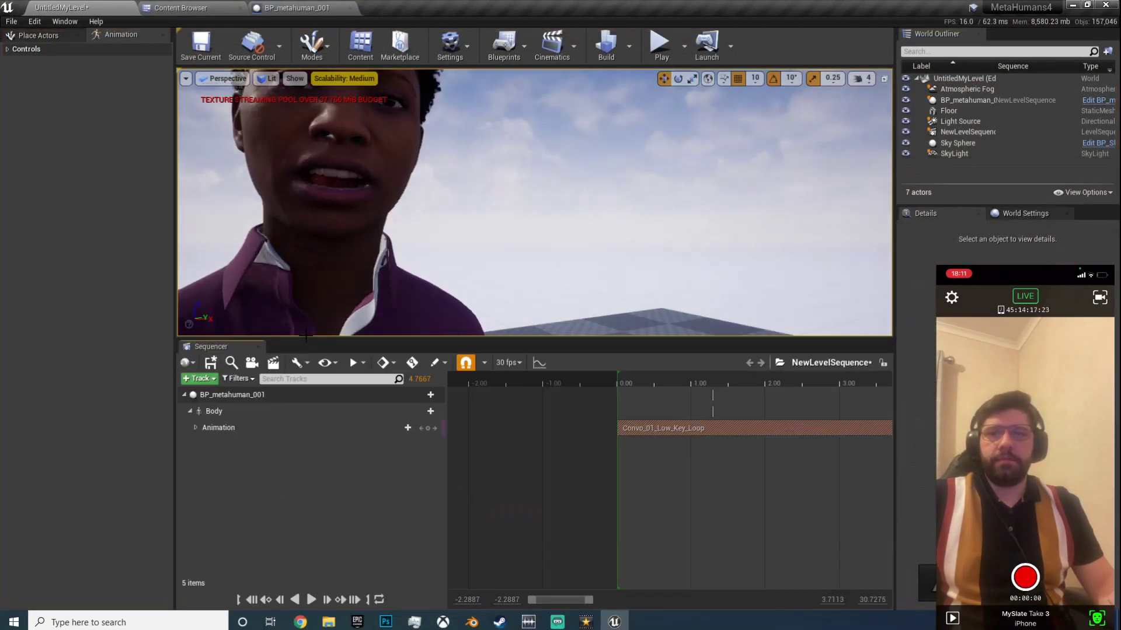
drag(309, 340, 308, 435)
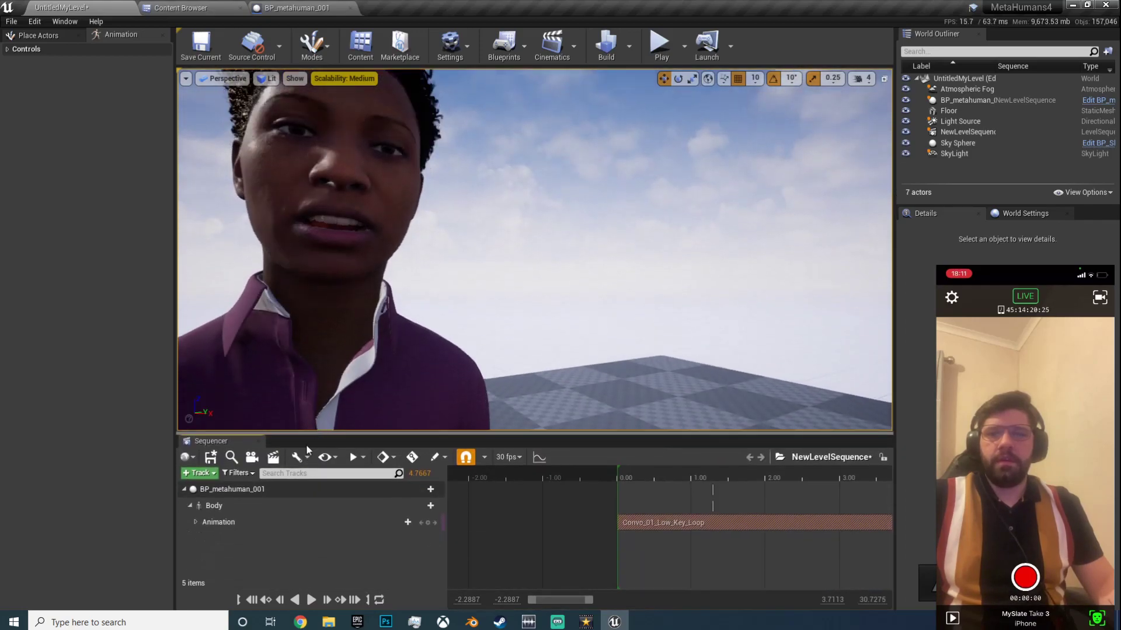
click(311, 599)
scroll(534, 250, down, 10)
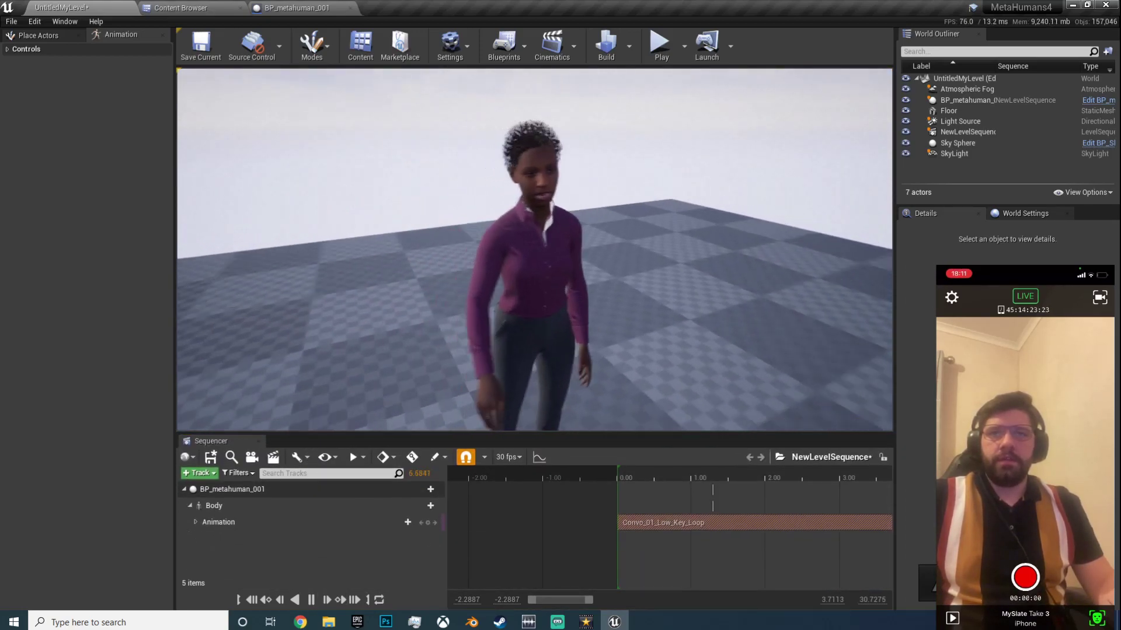
right_drag(608, 187, 584, 188)
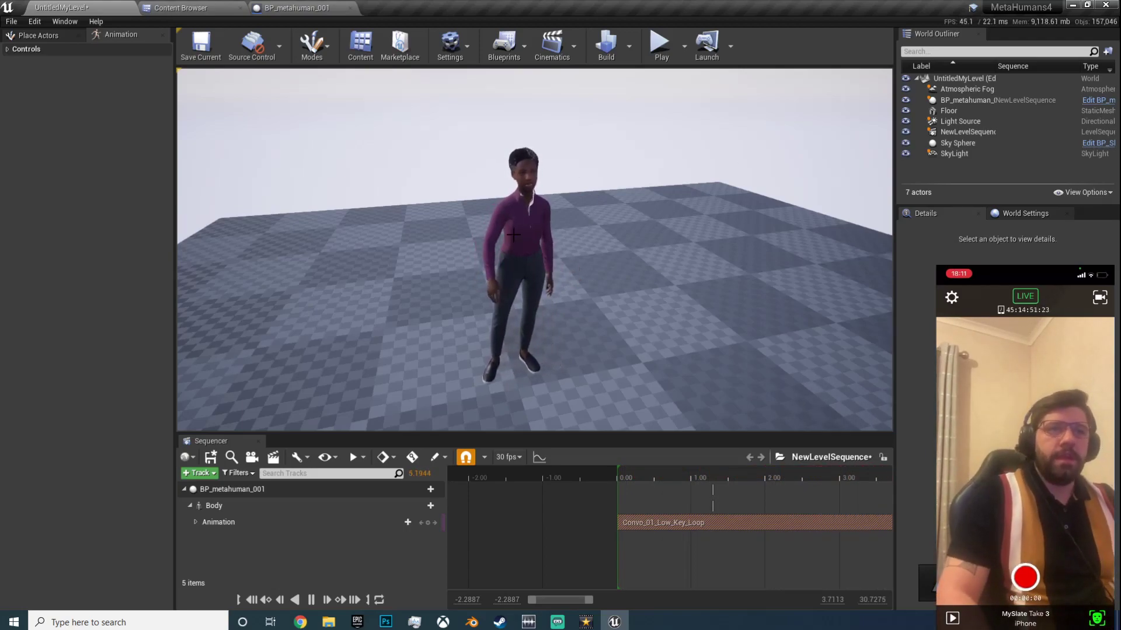
drag(600, 254, 600, 254)
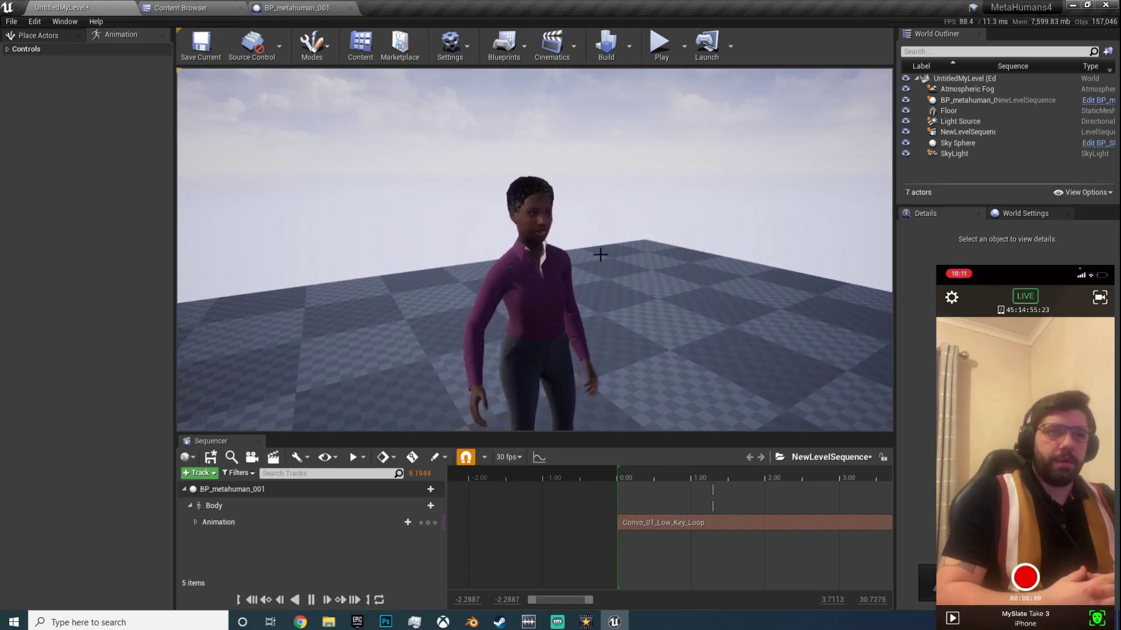